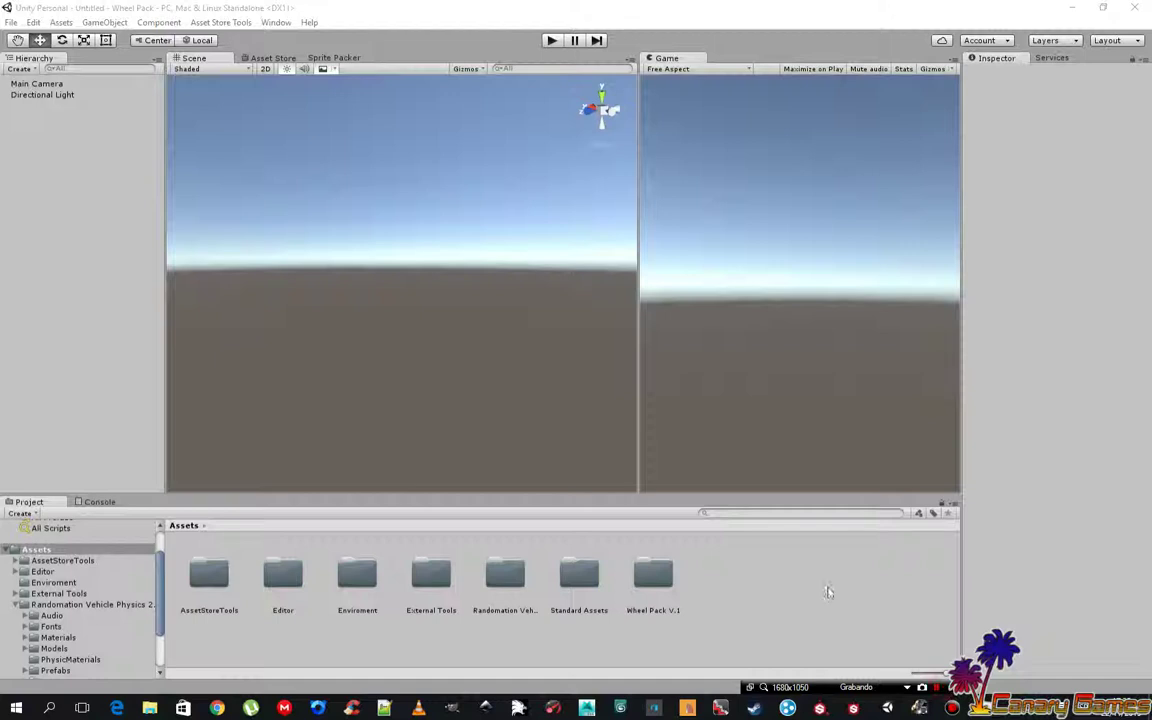
Open the Demo C# scene from the Randomation Vehicle Physics 2.0 Scenes folder
scroll(45, 556, down, 2)
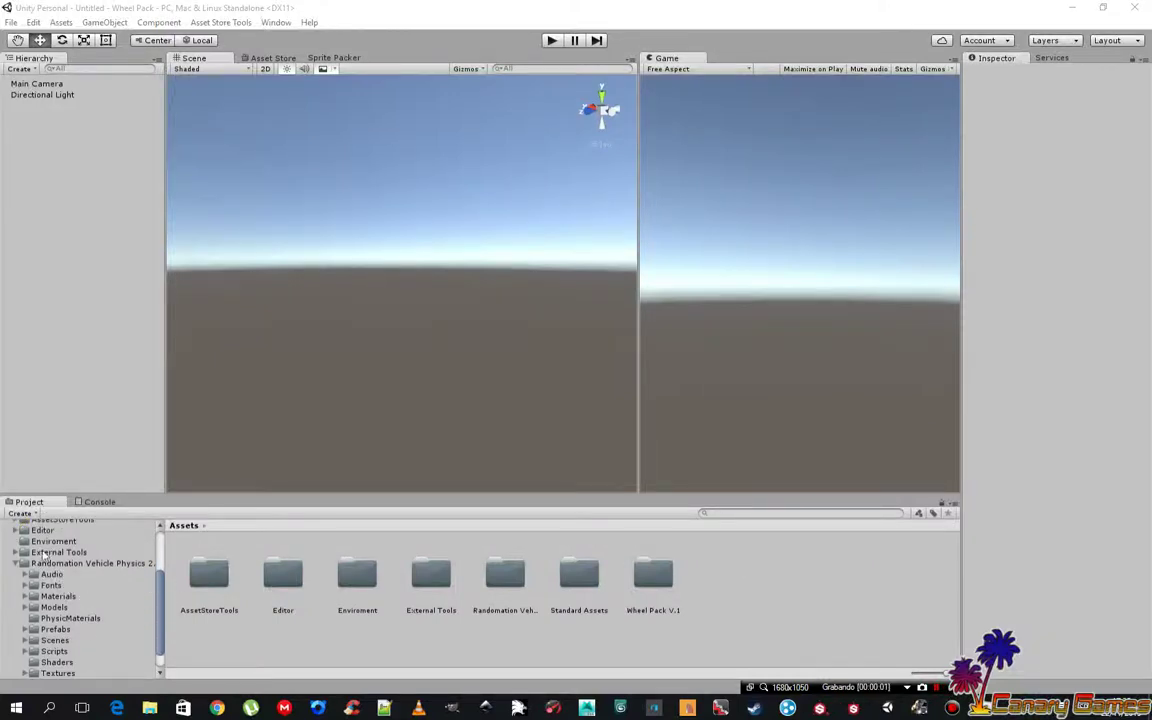
scroll(40, 575, up, 2)
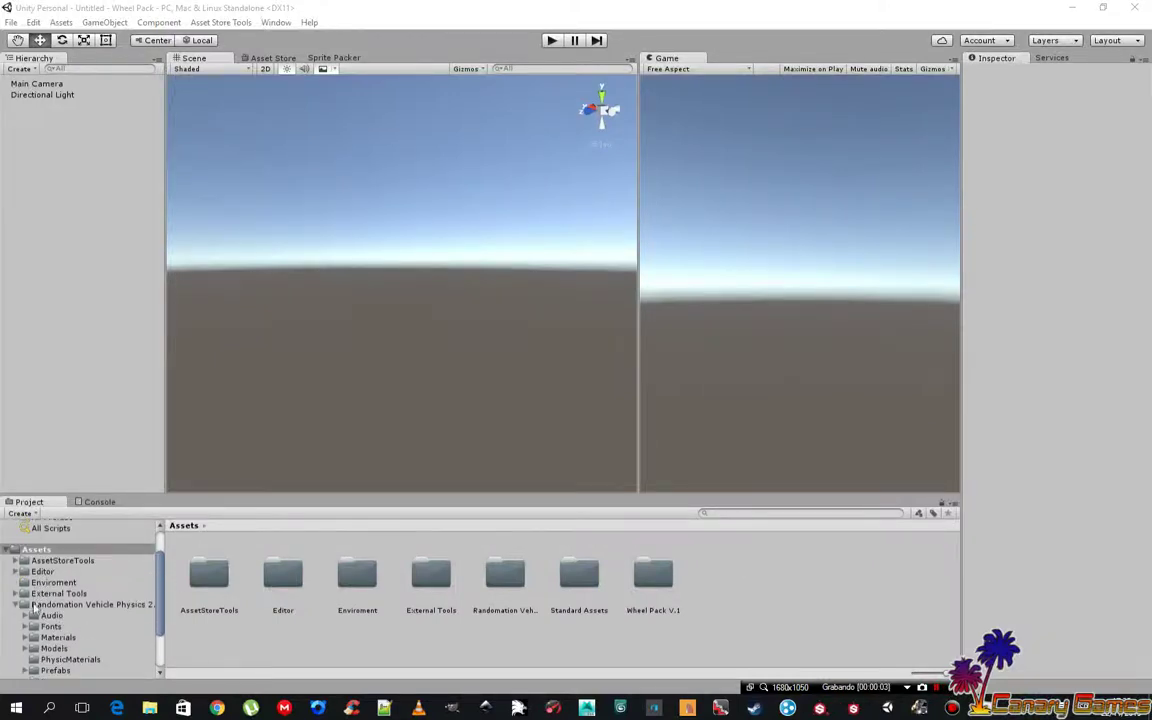
click(52, 659)
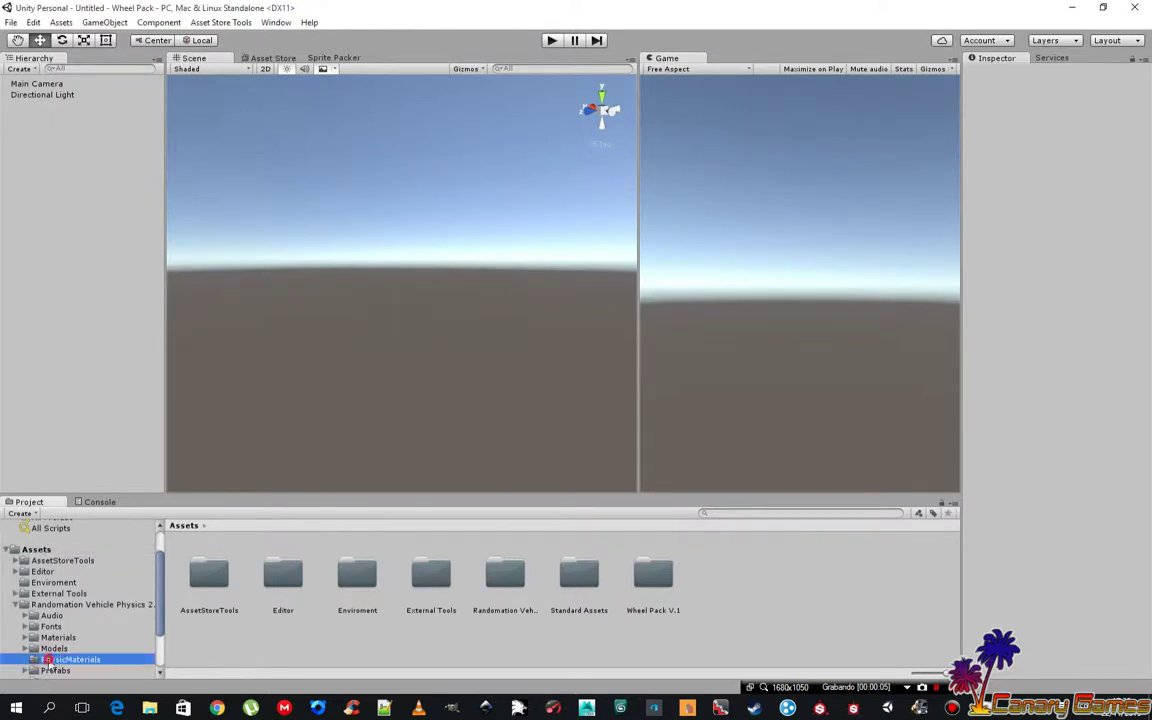
scroll(68, 635, down, 3)
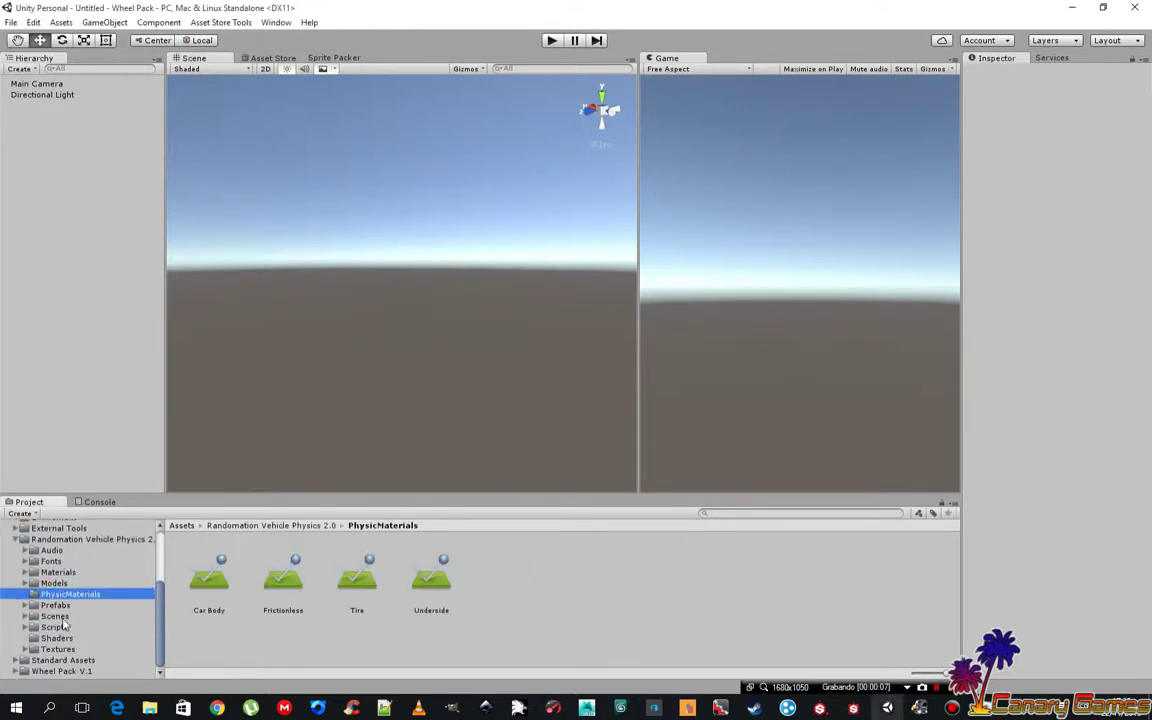
click(57, 617)
double_click(431, 575)
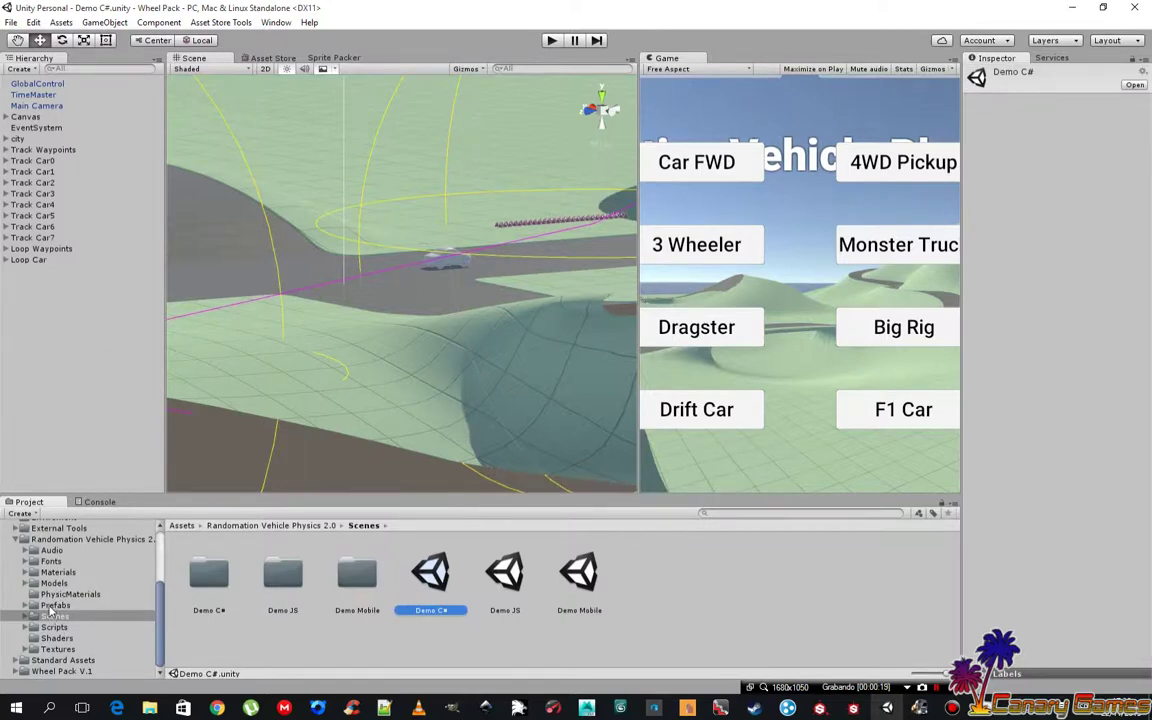
Add the Dragster prefab from Prefabs > C# > Vehicles to the scene Hierarchy
click(52, 606)
double_click(212, 590)
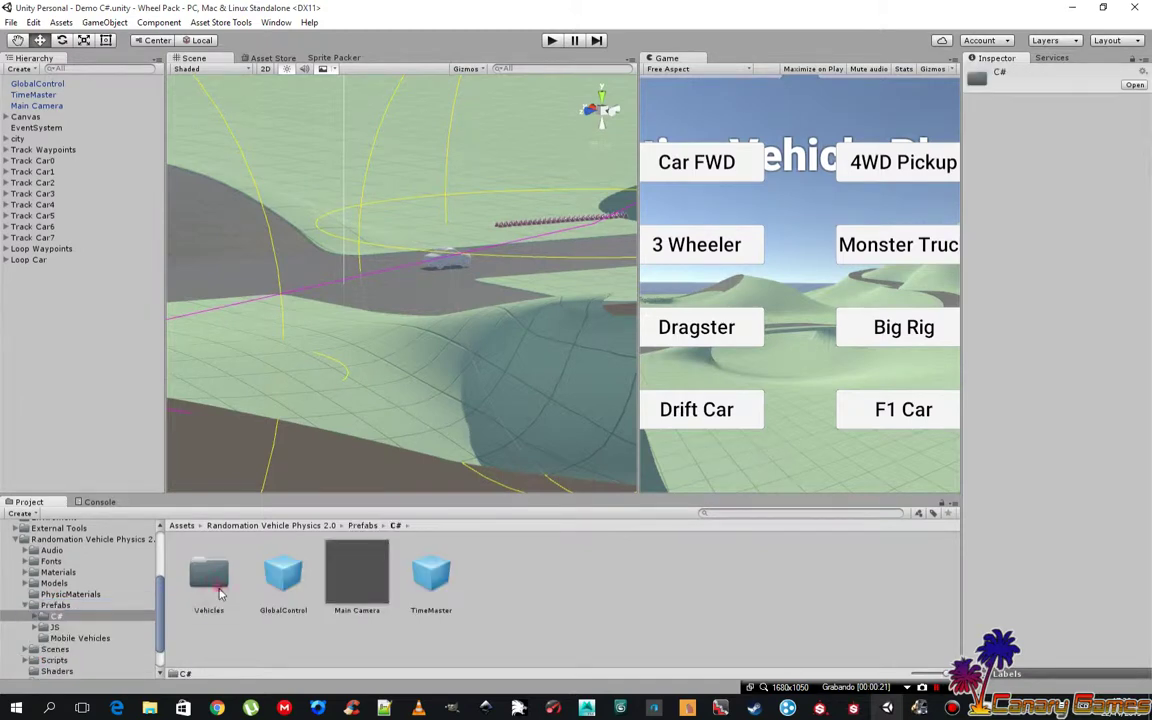
double_click(212, 580)
scroll(333, 627, down, 2)
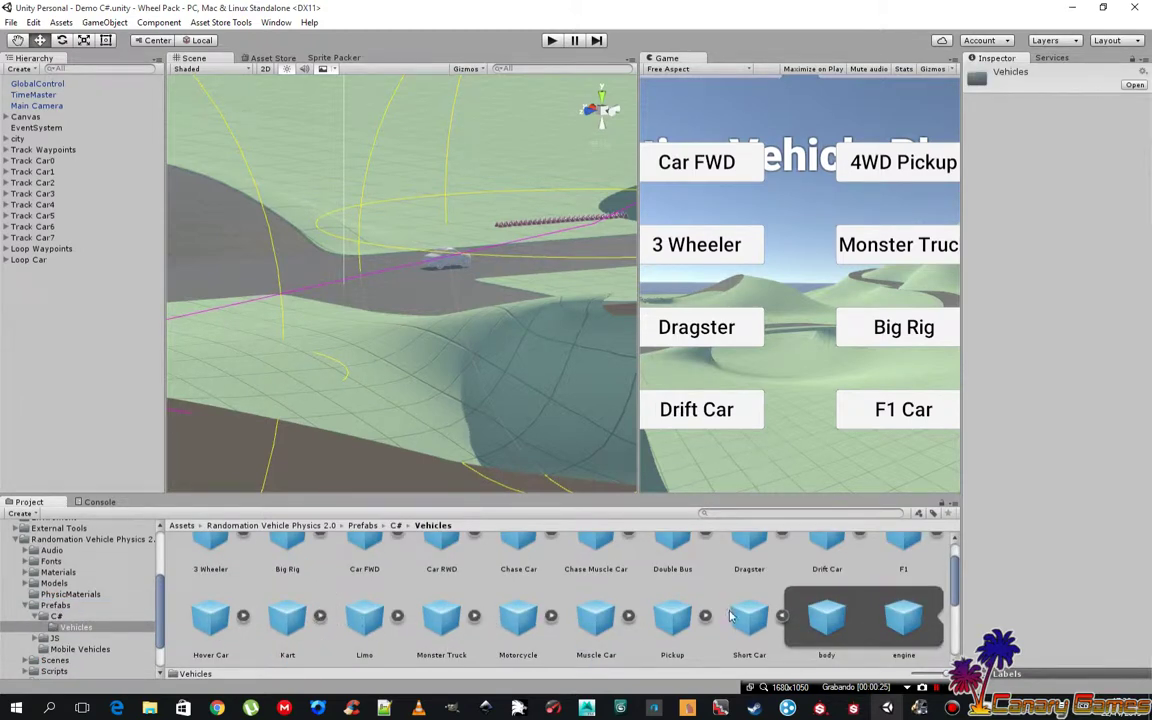
click(749, 545)
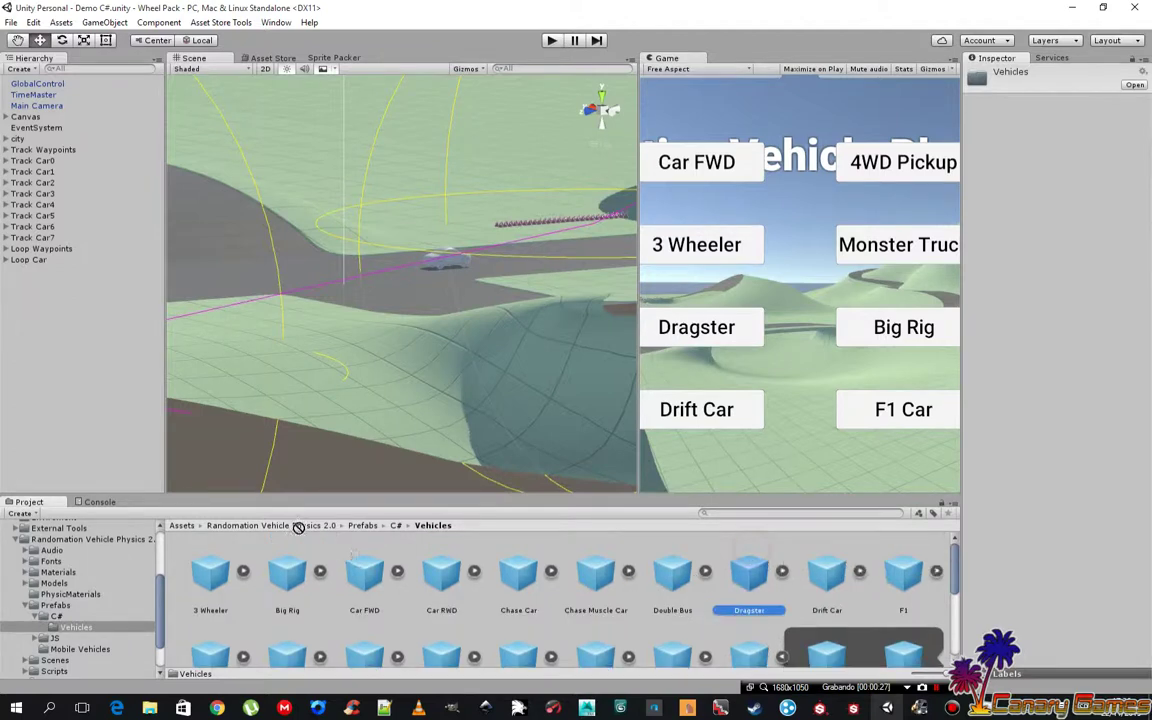
click(117, 427)
drag(112, 404, 108, 396)
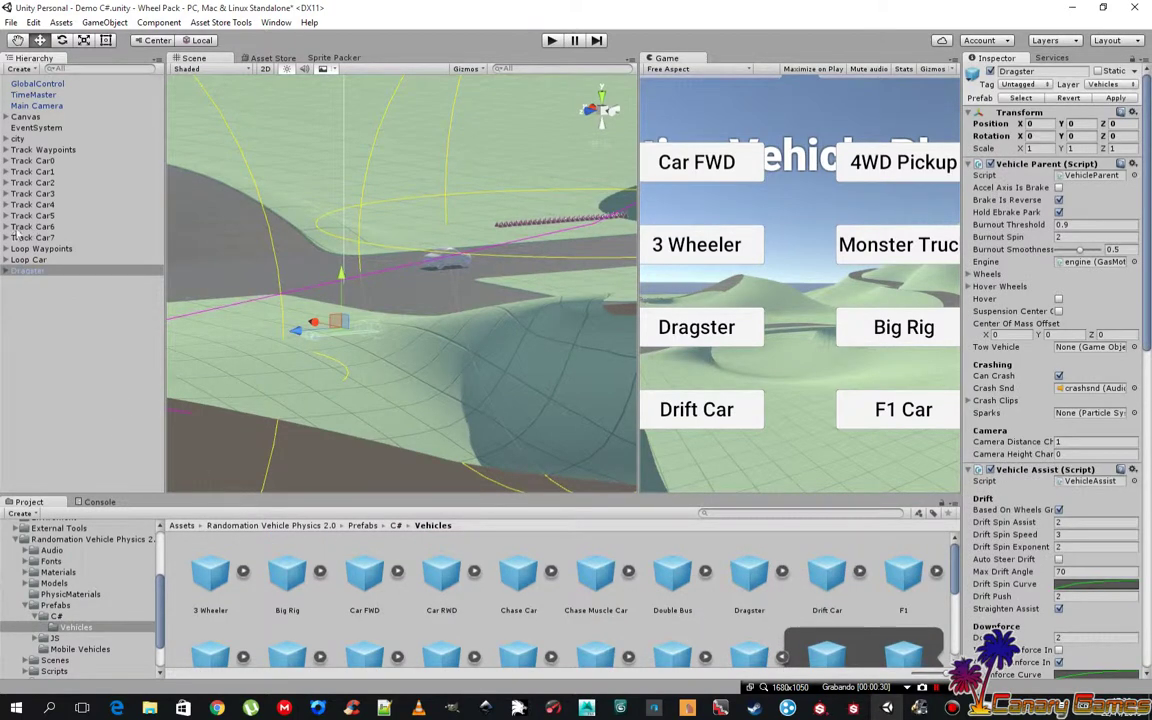
Lift the Dragster and slide it onto the road, at about X −19.7, Y 4.45
double_click(31, 273)
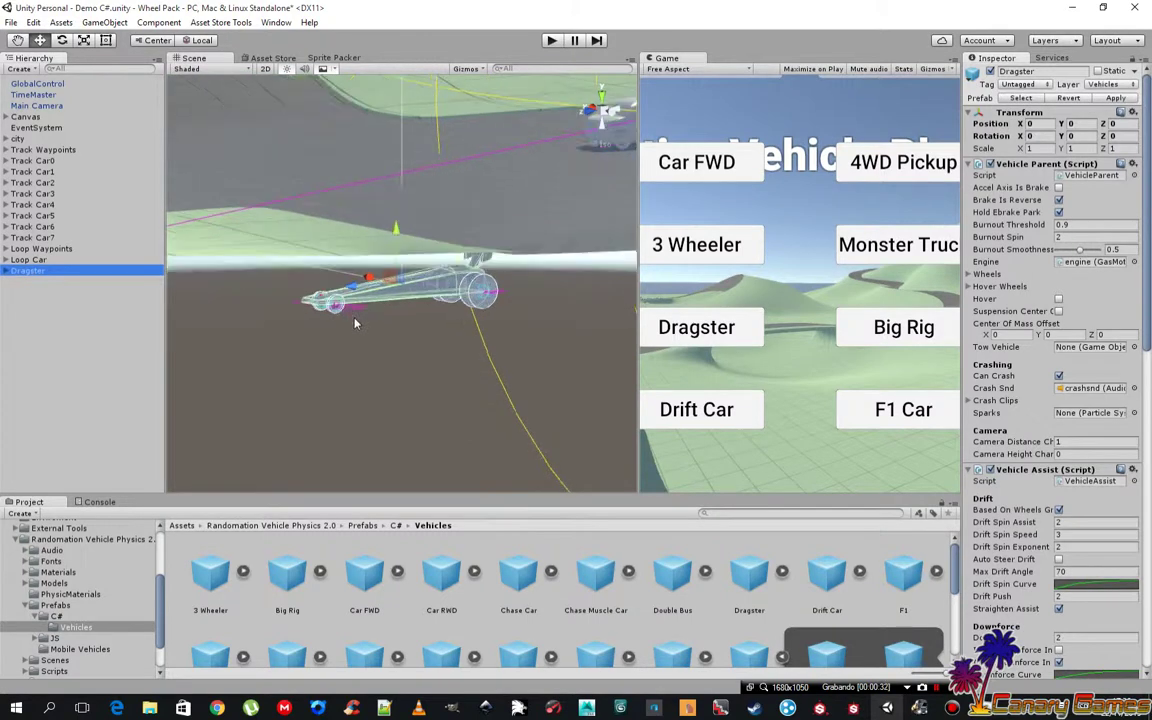
click(319, 285)
mouse_move(260, 259)
alt+mouse_down()
mouse_move(374, 235)
mouse_move(370, 211)
mouse_move(407, 202)
mouse_move(368, 90)
mouse_move(293, 283)
alt+mouse_up()
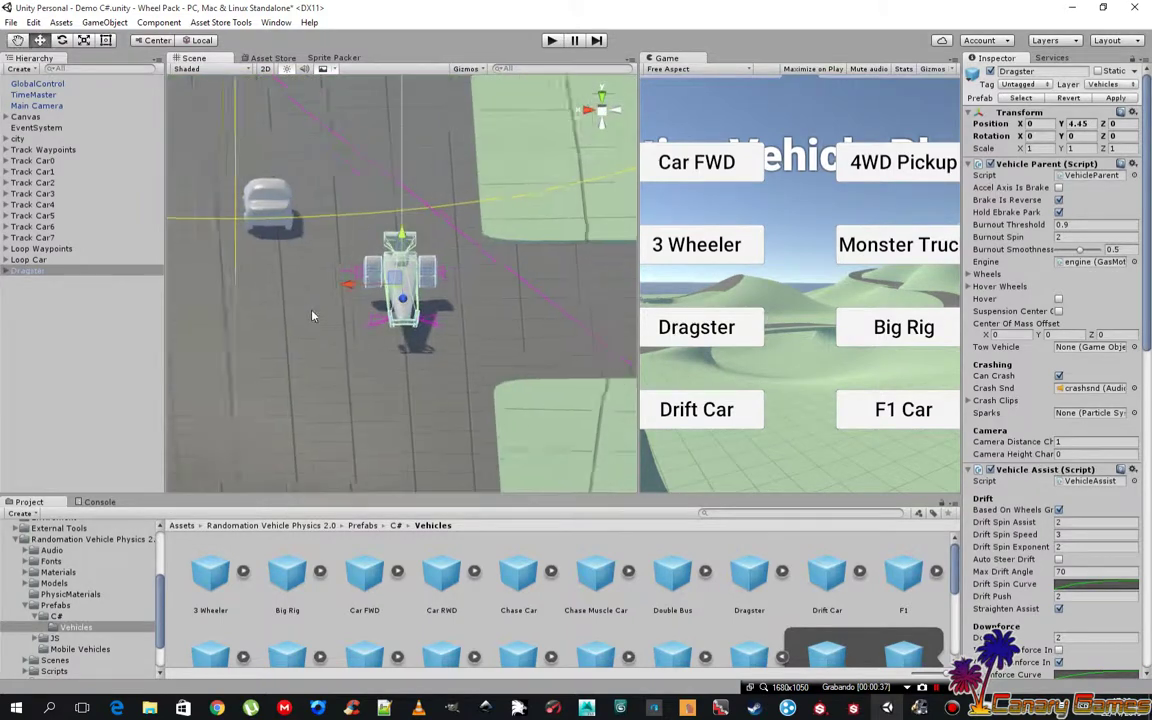
scroll(282, 280, down, 10)
scroll(313, 331, down, 5)
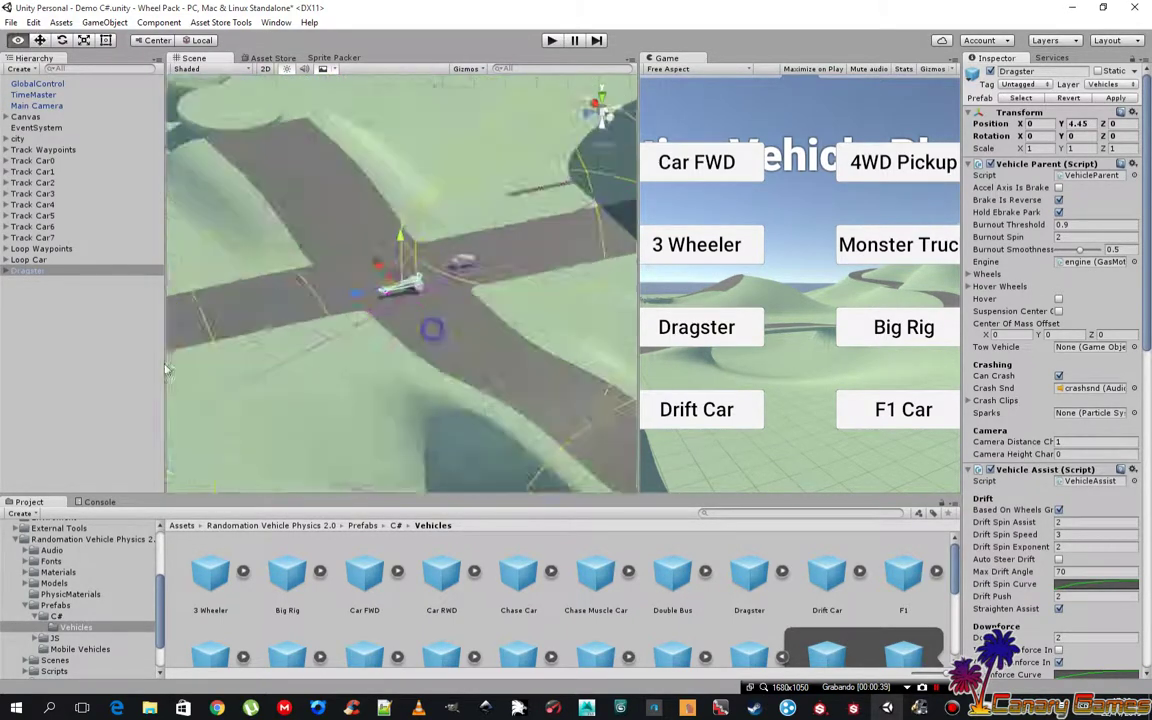
mouse_move(313, 331)
alt+mouse_down()
mouse_move(358, 308)
mouse_move(505, 326)
alt+mouse_up()
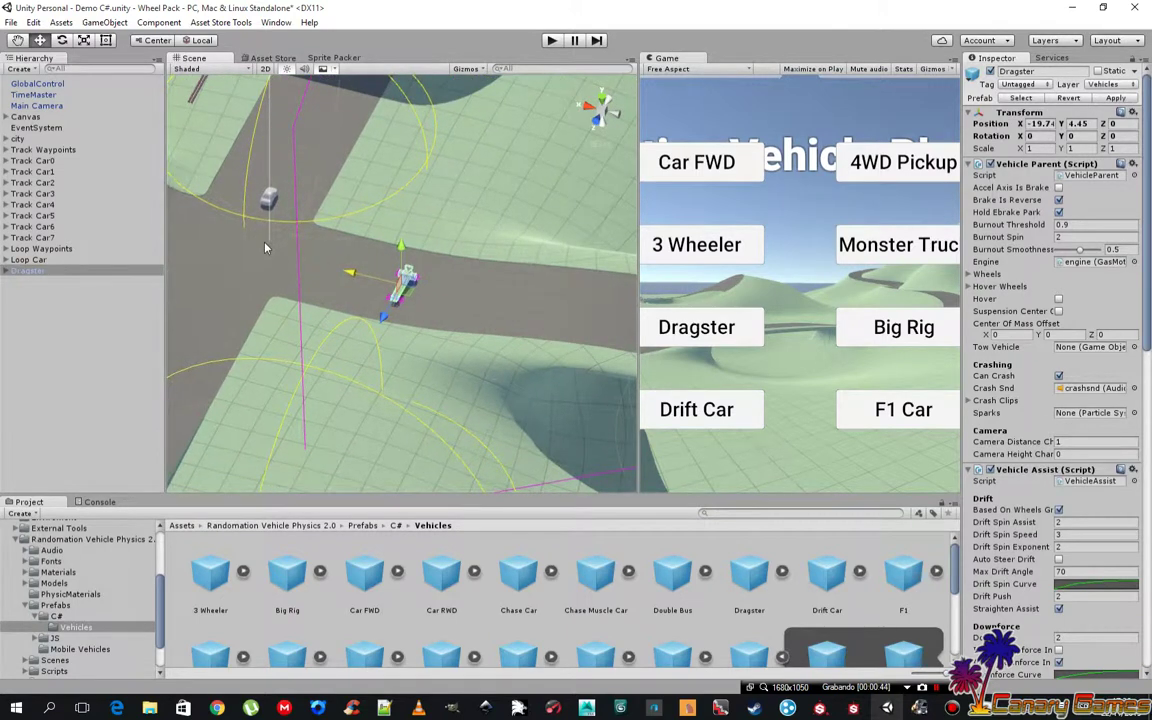
Select the rim under Dragster > suspensionRL > wheel to show its rimrear mesh settings
click(6, 272)
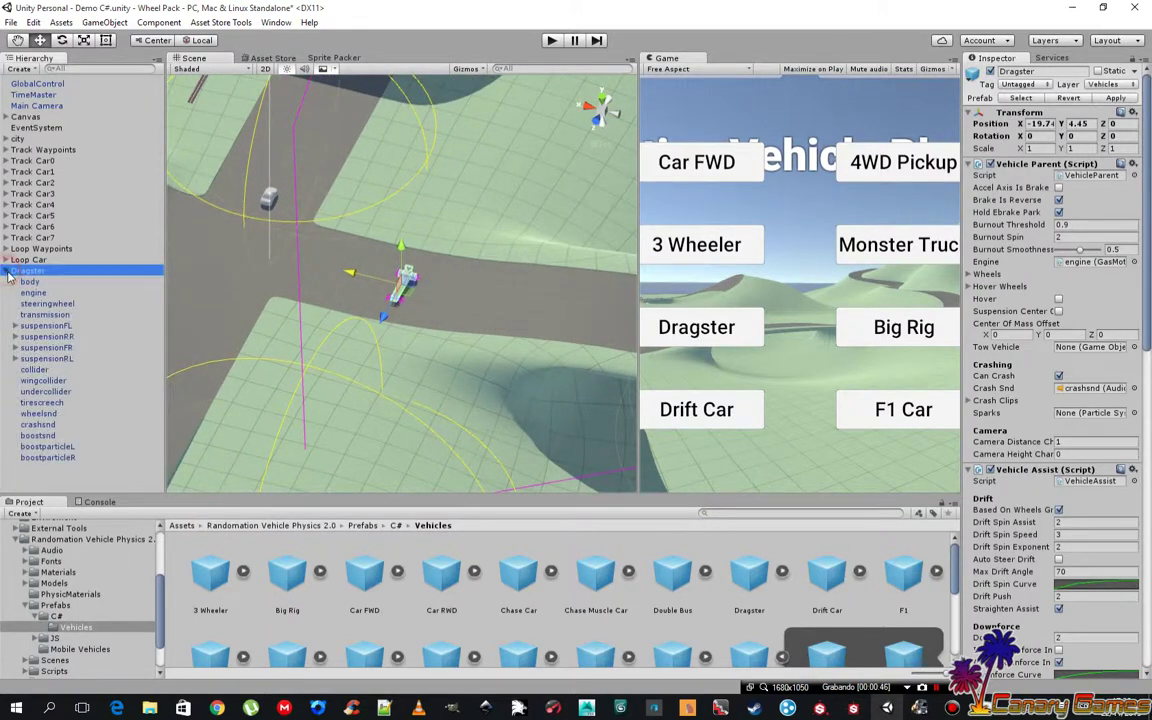
double_click(46, 358)
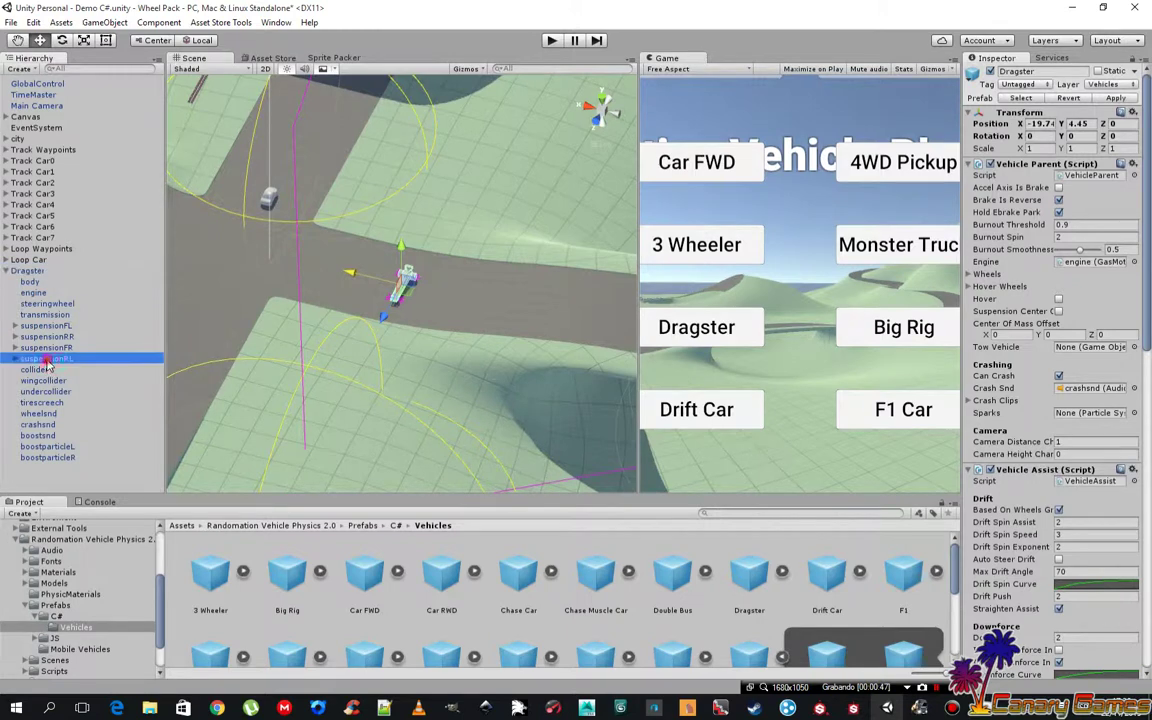
mouse_move(383, 388)
alt+mouse_down()
mouse_move(231, 334)
mouse_move(489, 406)
mouse_move(186, 371)
alt+mouse_up()
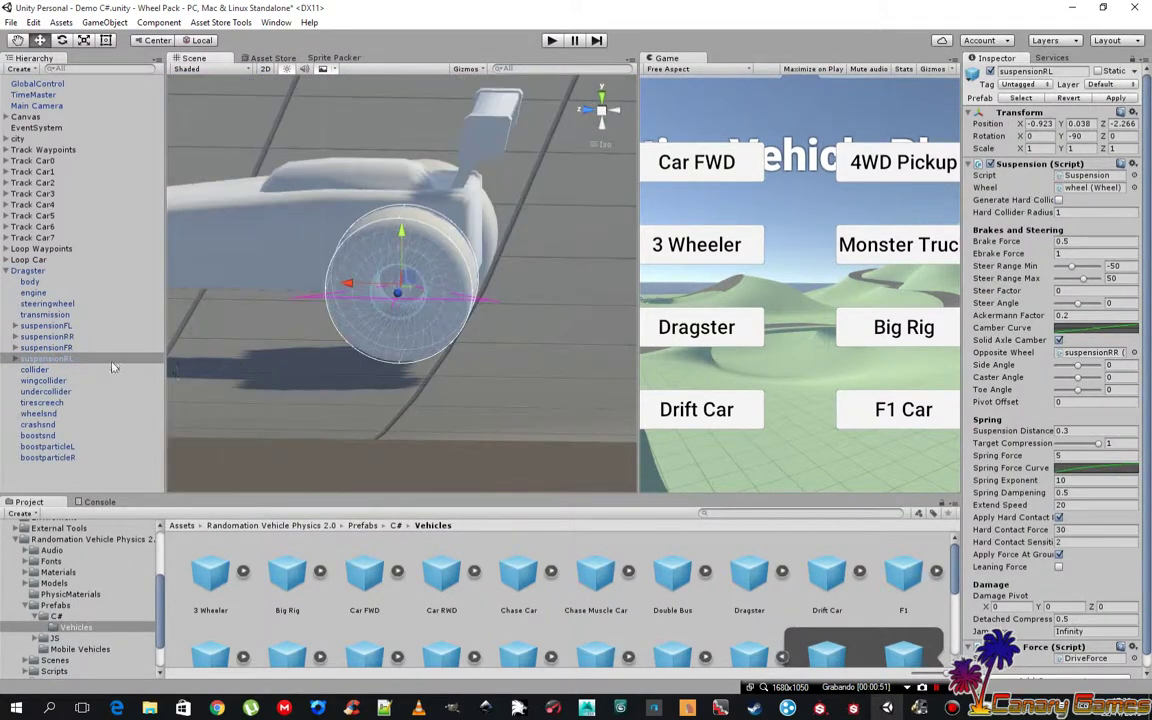
click(14, 359)
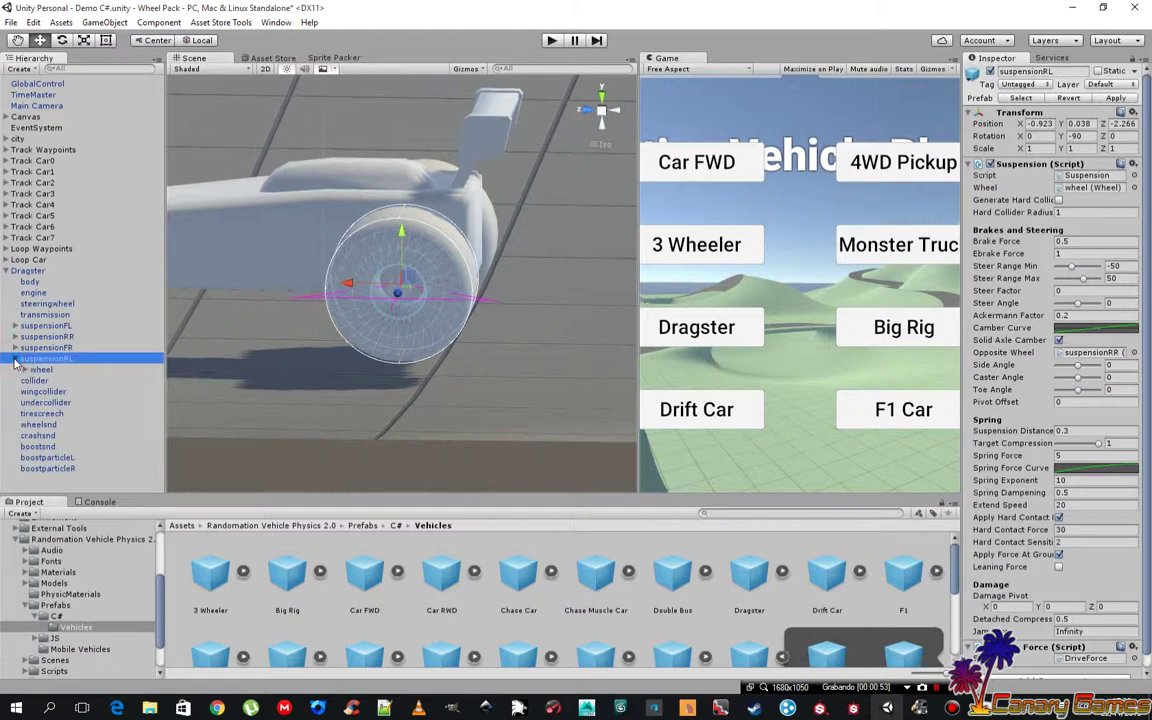
click(25, 369)
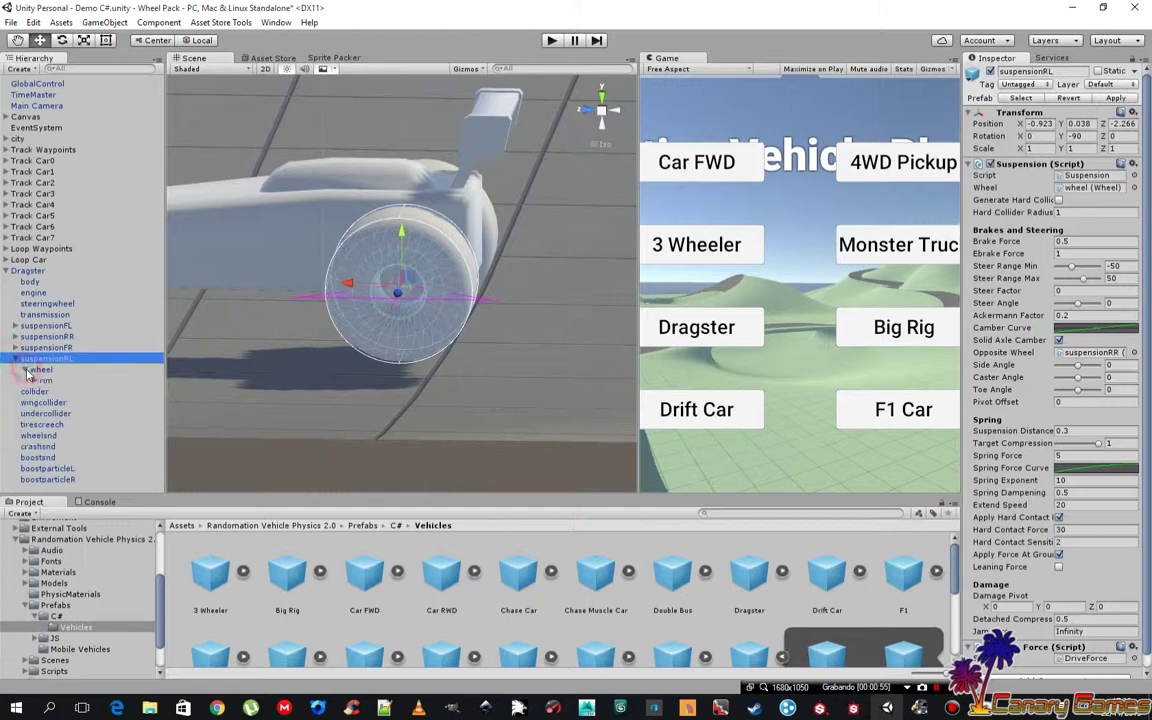
click(44, 382)
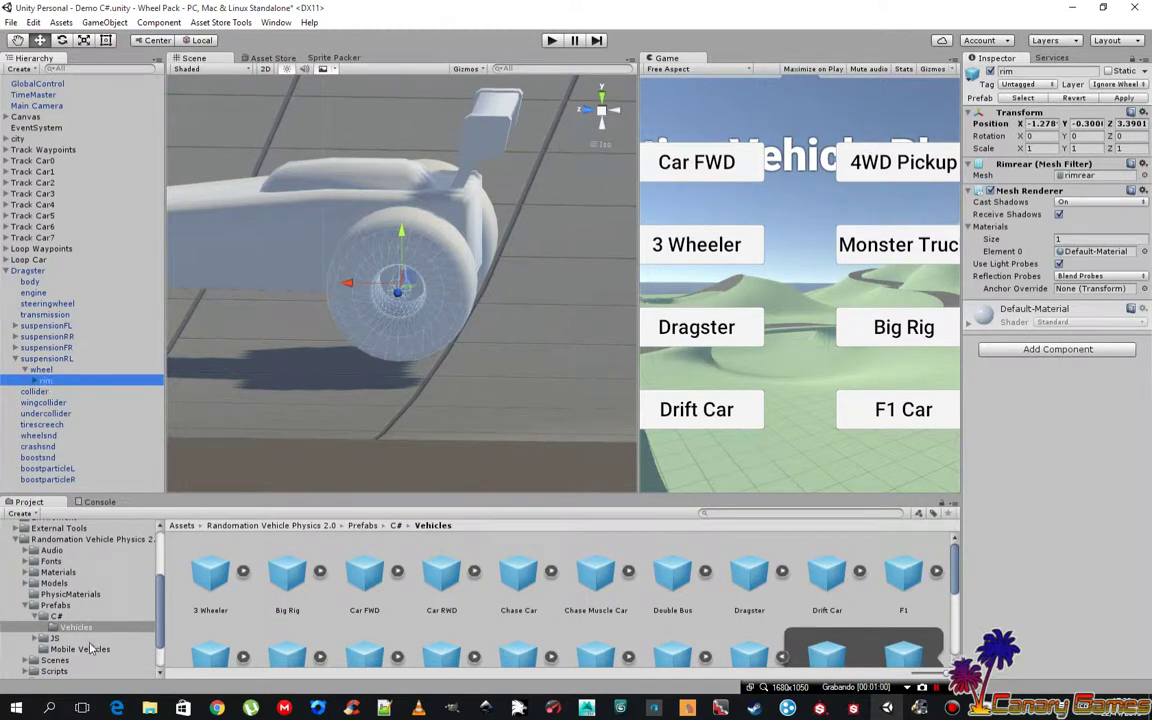
Nest the Wheel Pack V.1 Llanta_2 rim prefab under the rear-left wheel's rim at scale 0.3
click(16, 540)
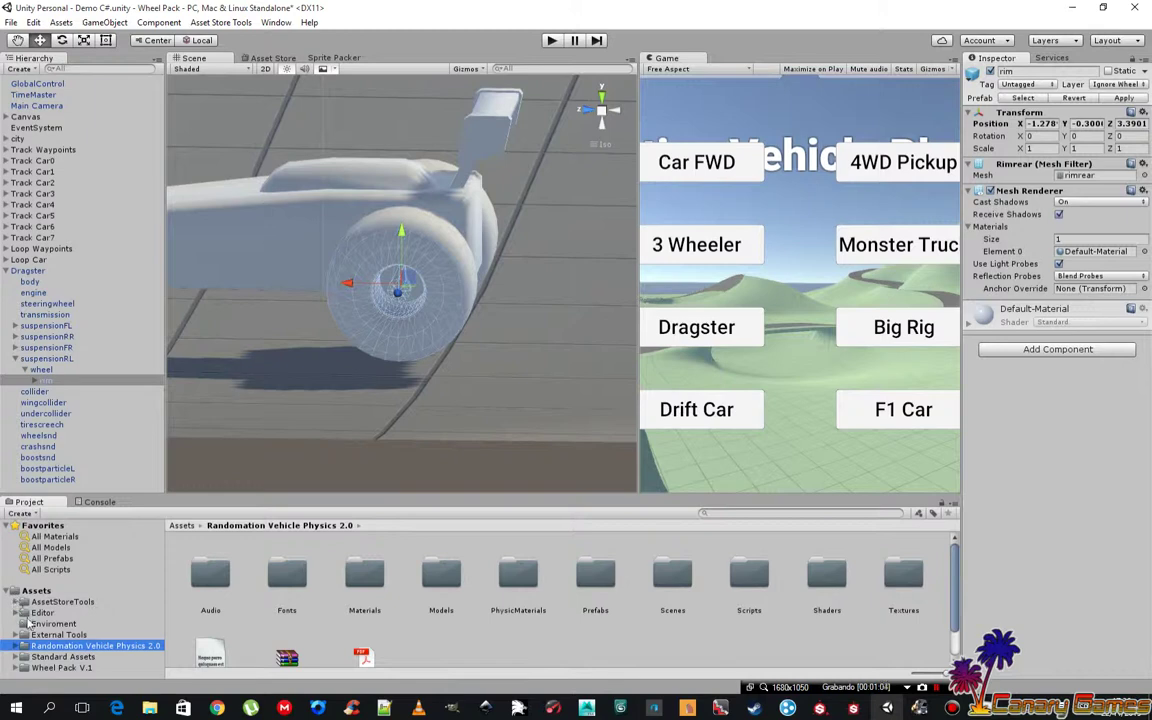
click(58, 668)
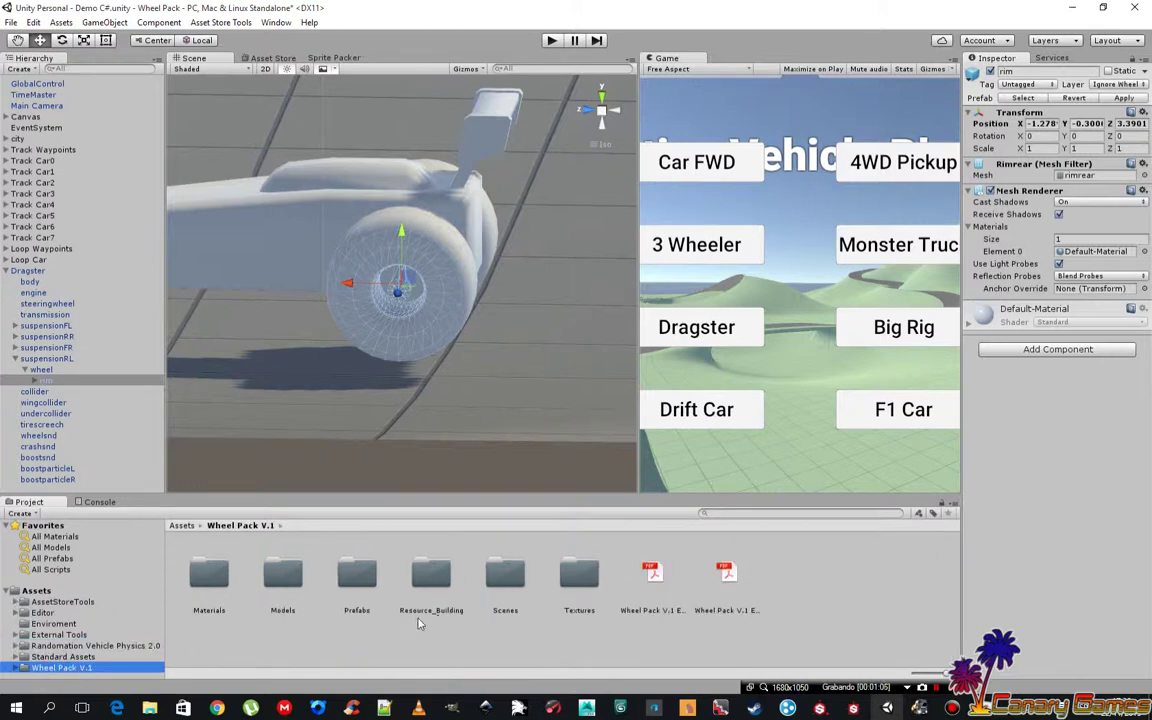
click(450, 640)
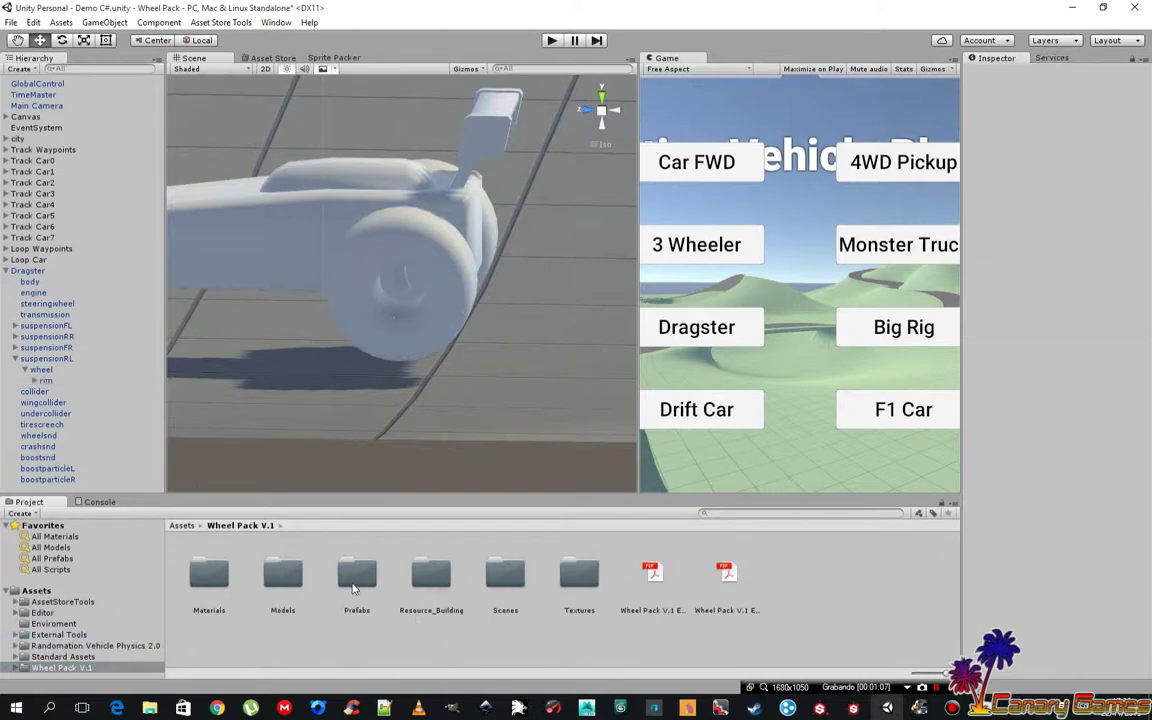
double_click(352, 589)
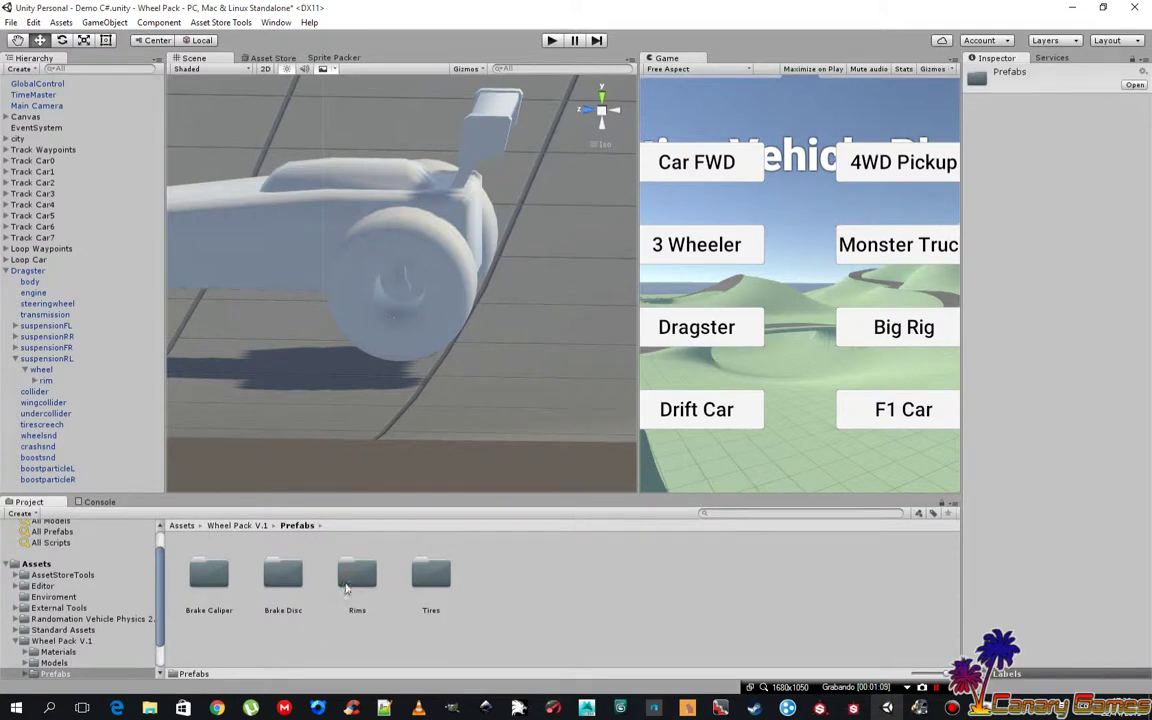
double_click(347, 589)
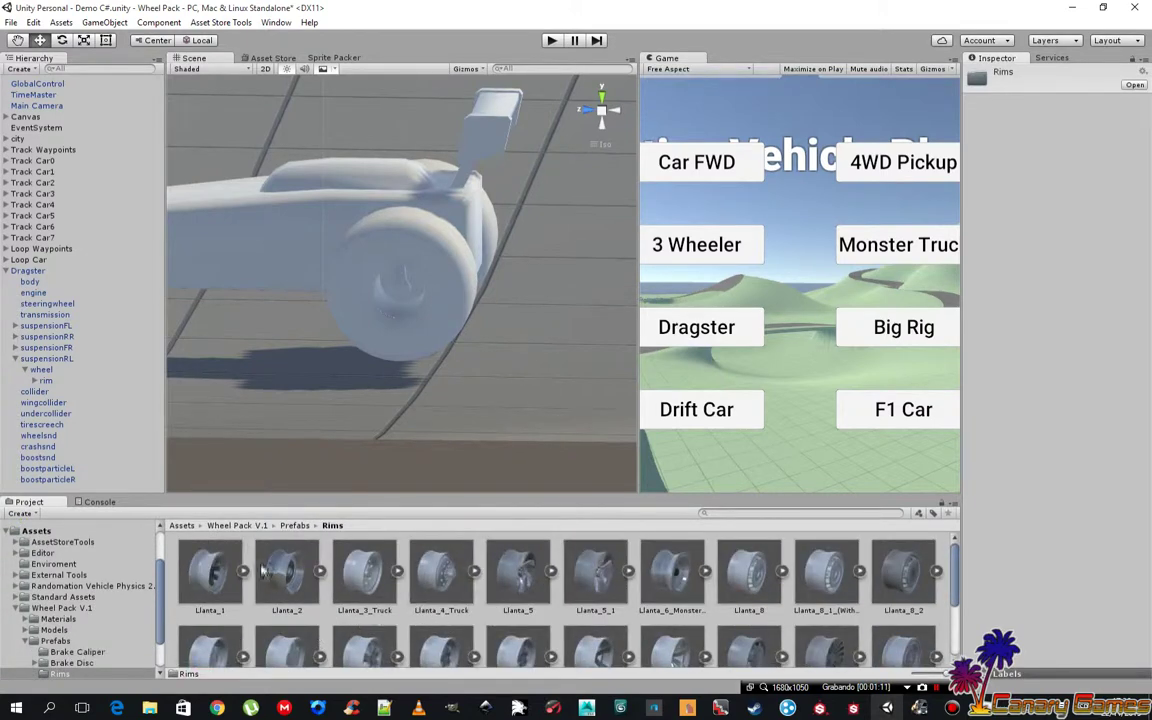
drag(287, 580, 69, 389)
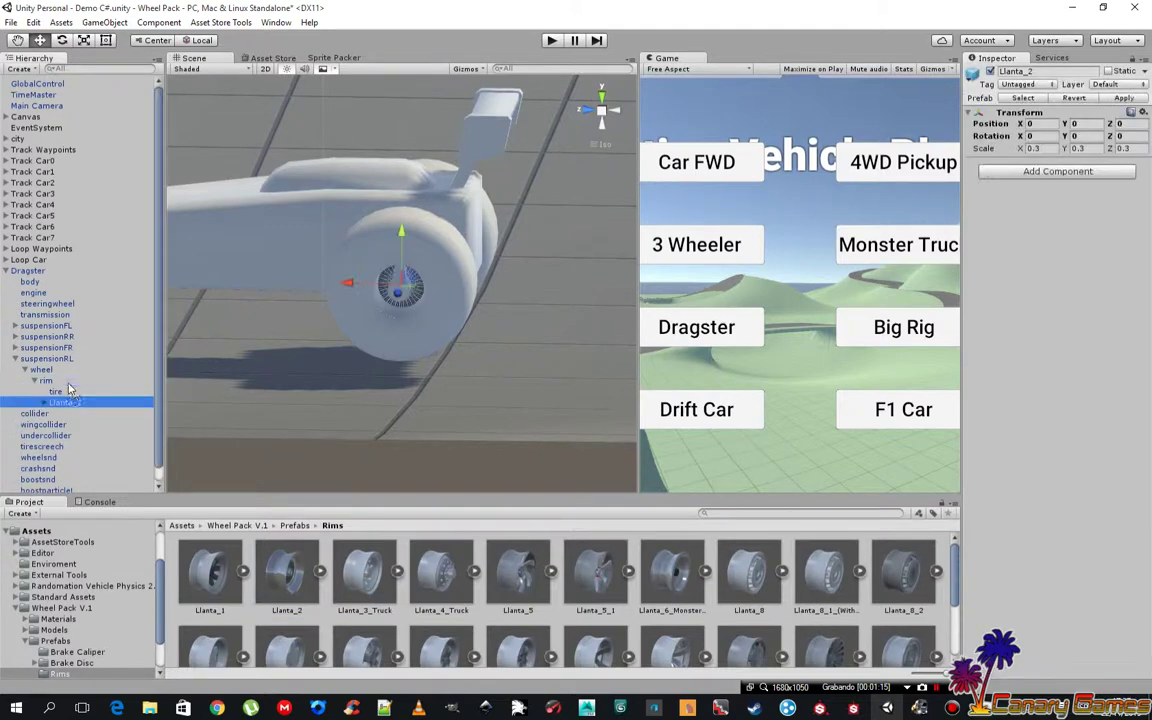
alt+drag(336, 347, 436, 394)
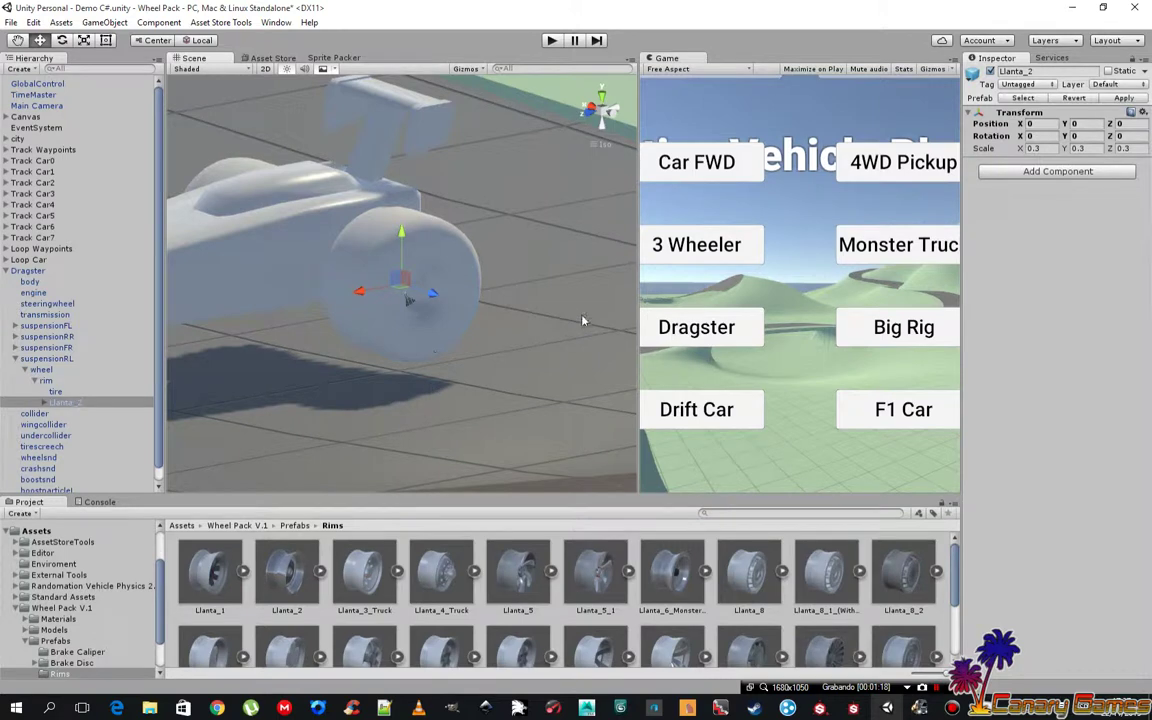
scroll(491, 326, up, 2)
scroll(506, 327, up, 2)
scroll(450, 350, up, 2)
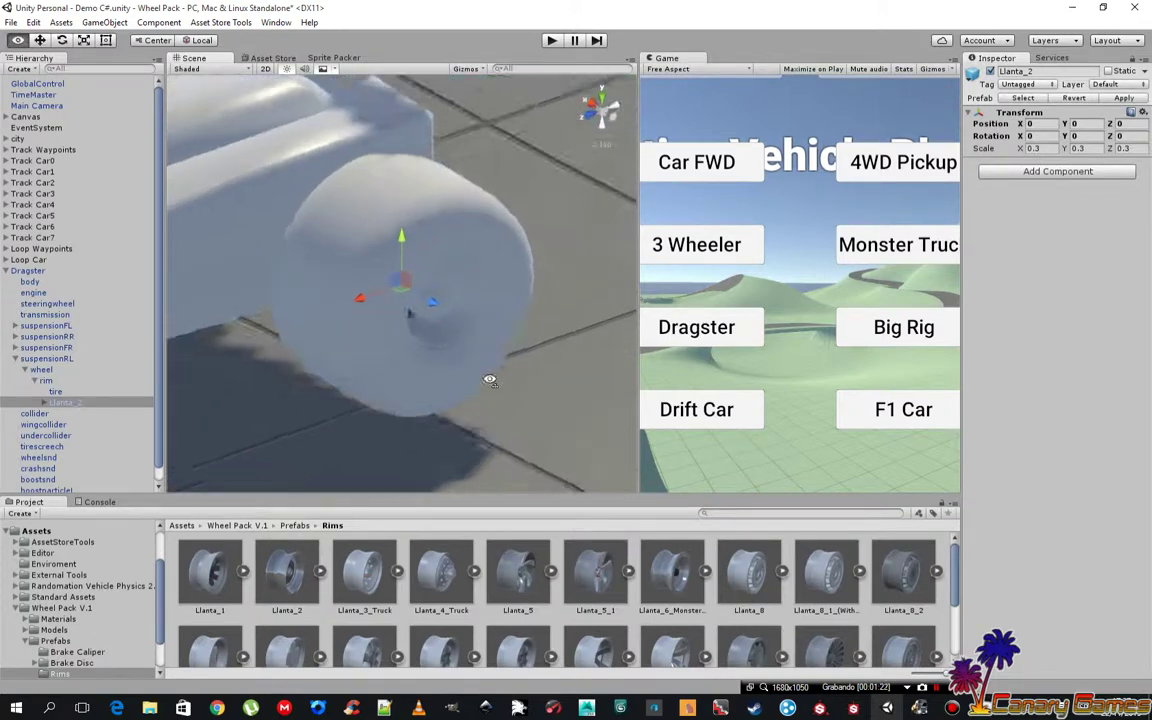
scroll(378, 389, up, 2)
Disable the original rear-left tire's Mesh Renderer and open the Wheel Pack Tires prefab folder
click(84, 392)
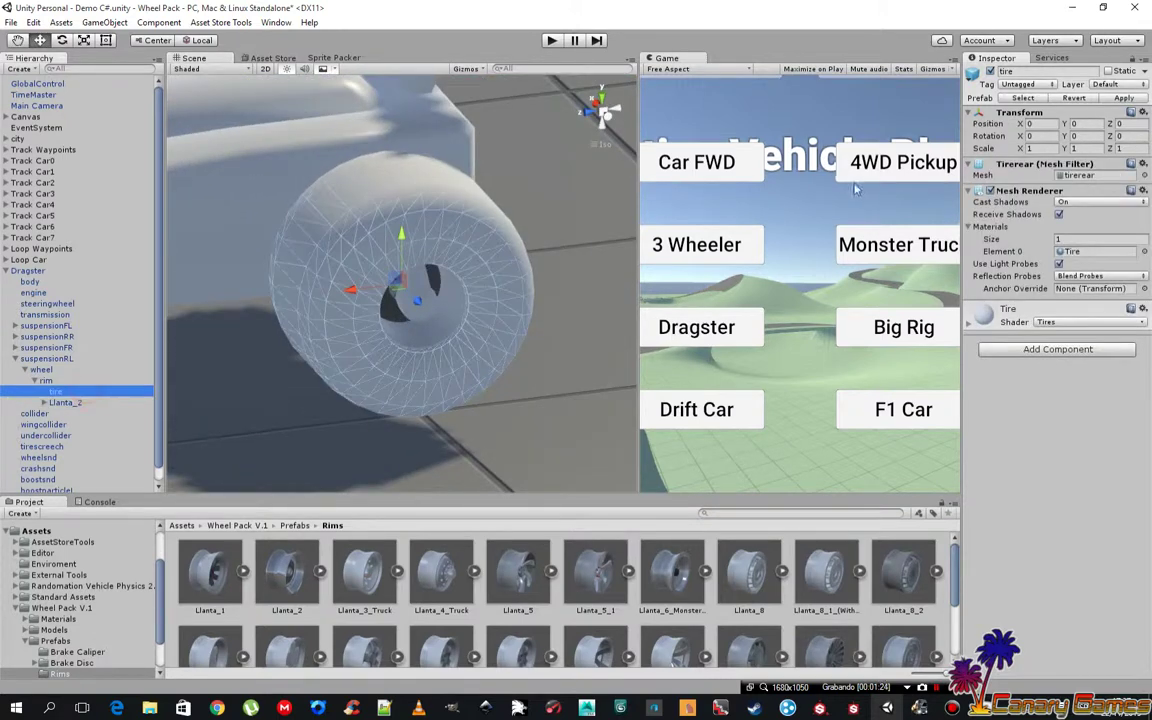
click(990, 190)
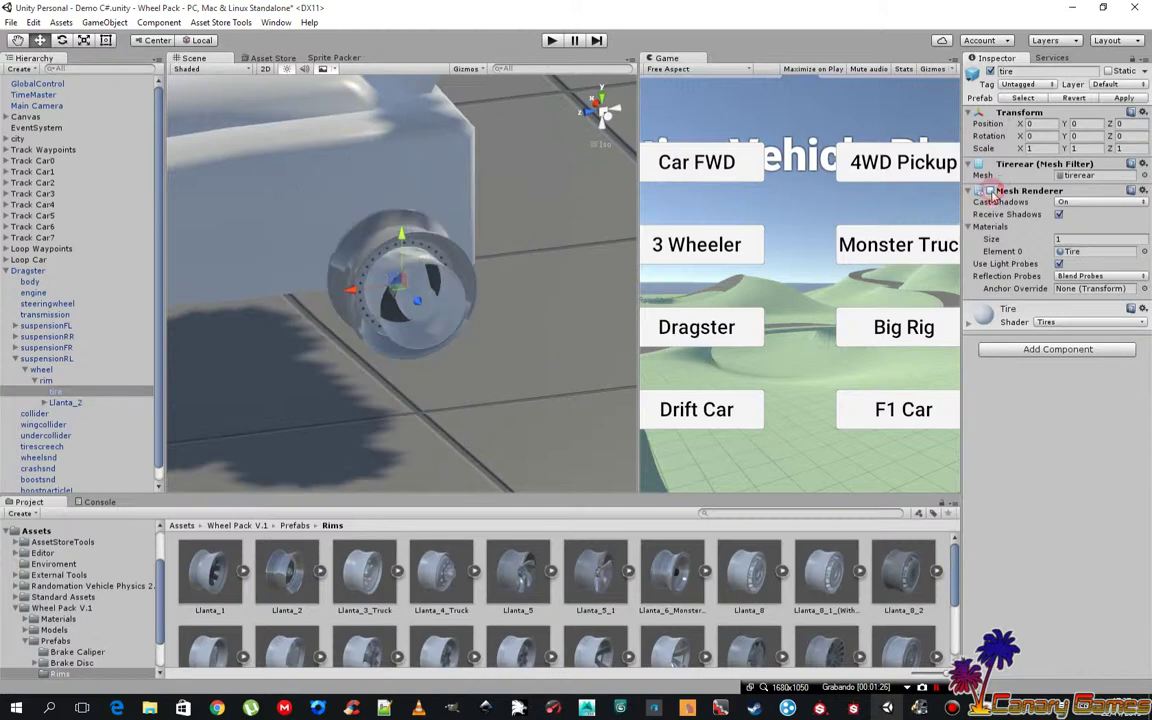
mouse_move(283, 385)
alt+mouse_down()
mouse_move(517, 361)
mouse_move(418, 380)
alt+mouse_up()
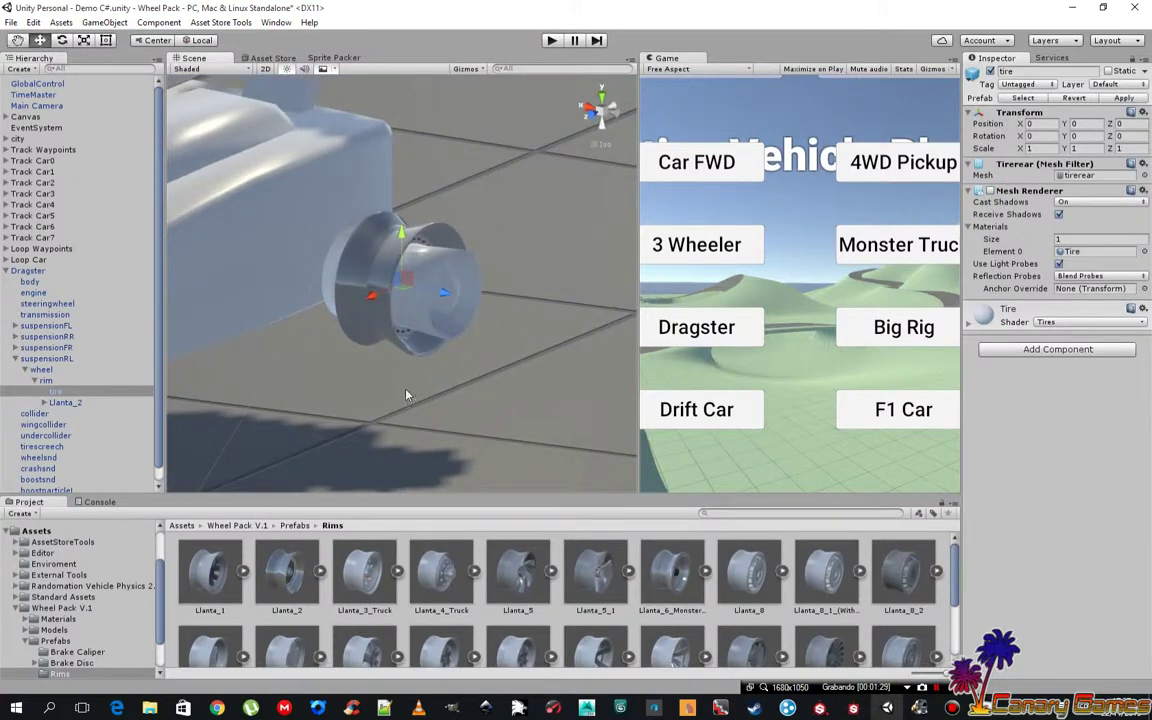
scroll(118, 612, down, 2)
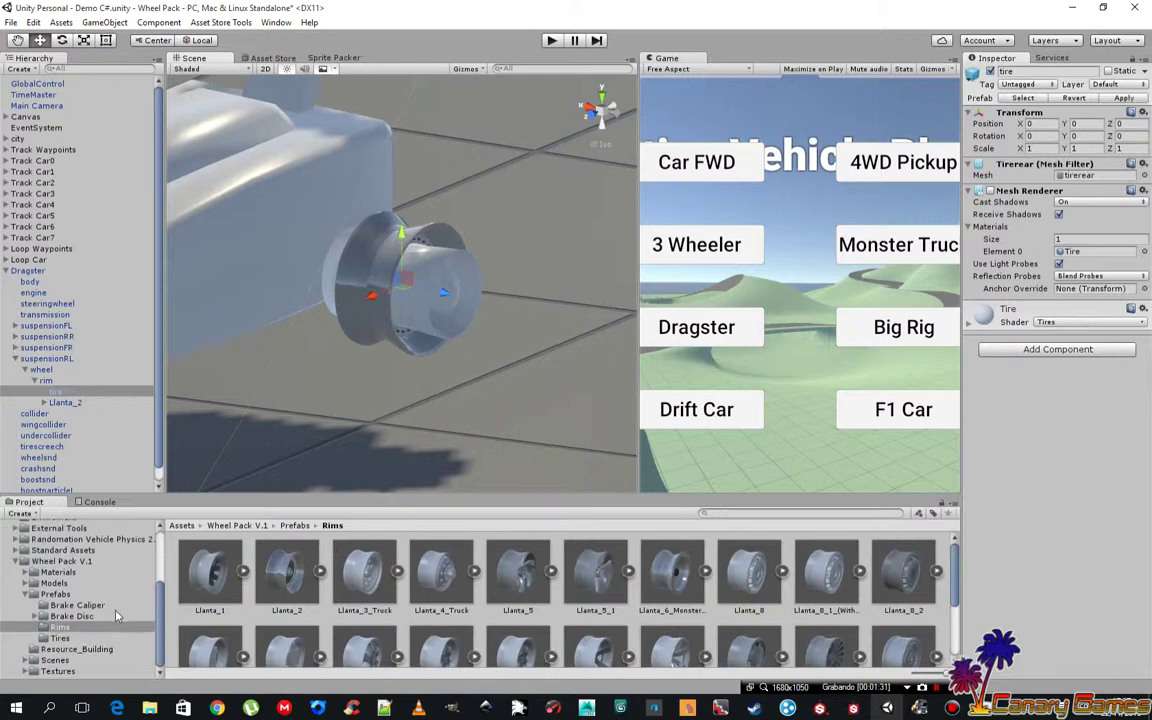
click(60, 638)
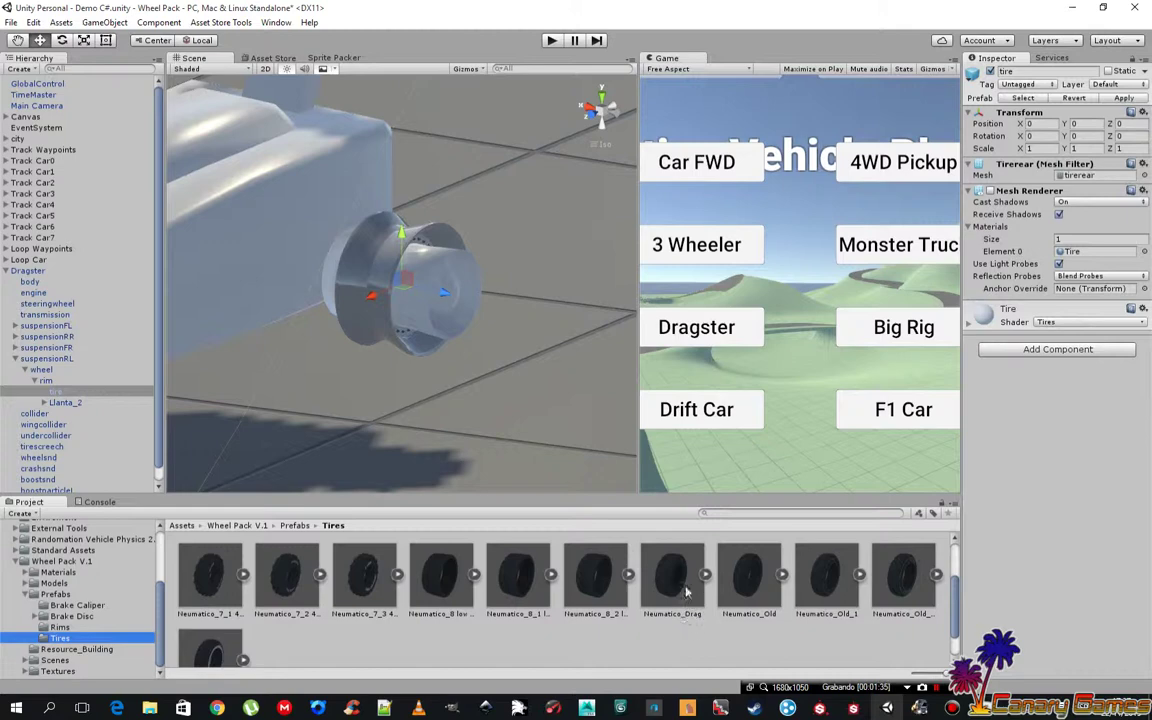
Place Neumatico_Drag under Llanta_2 and reset its Transform to full size
drag(669, 581, 93, 412)
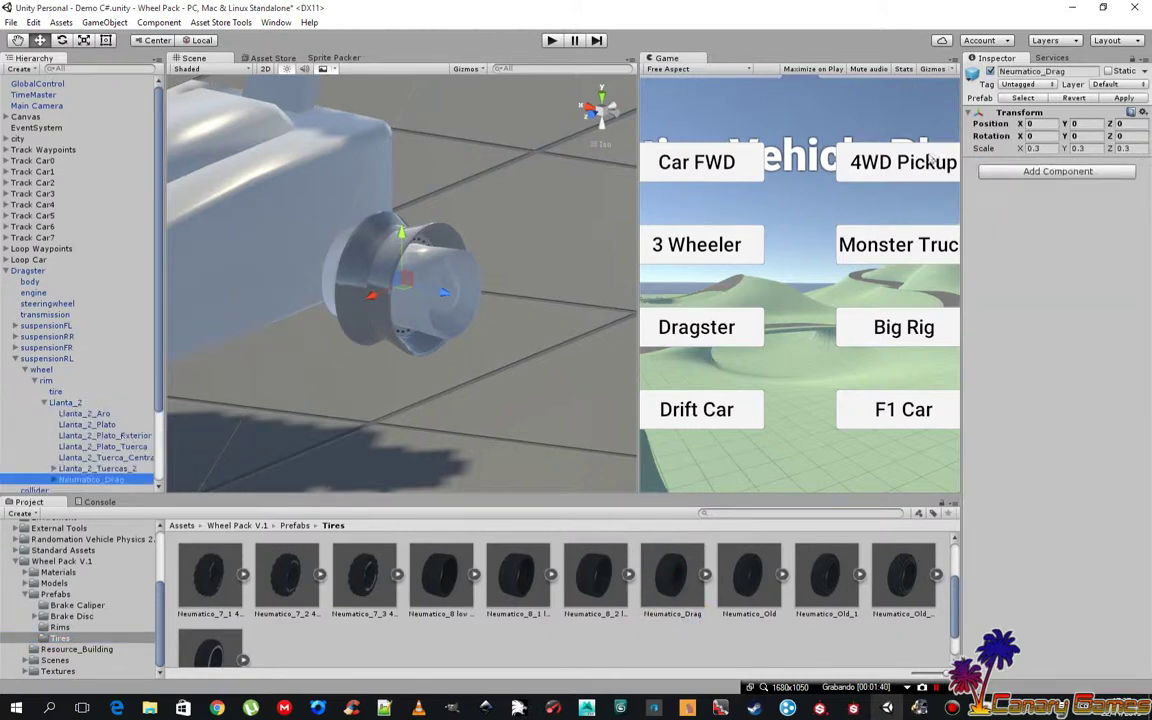
click(1142, 112)
click(1012, 125)
mouse_move(600, 272)
alt+mouse_down()
mouse_move(314, 253)
mouse_move(662, 273)
mouse_move(630, 313)
alt+mouse_up()
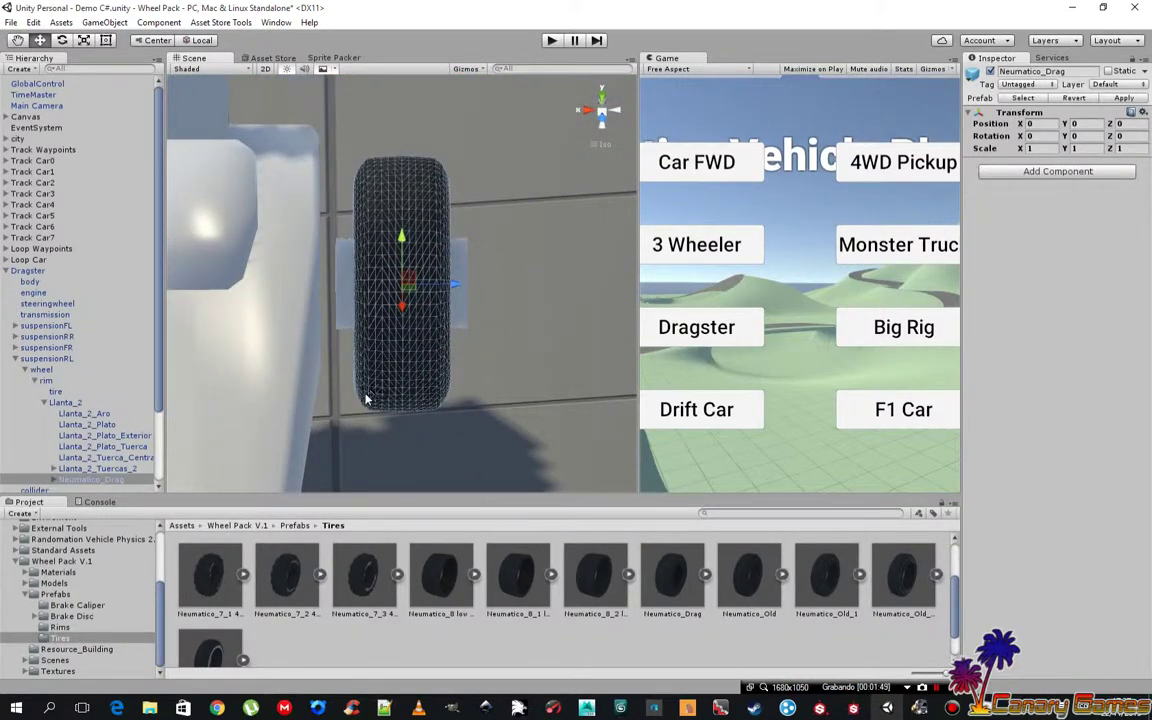
Widen the Llanta_2 rim to a Z scale of 0.45
click(74, 403)
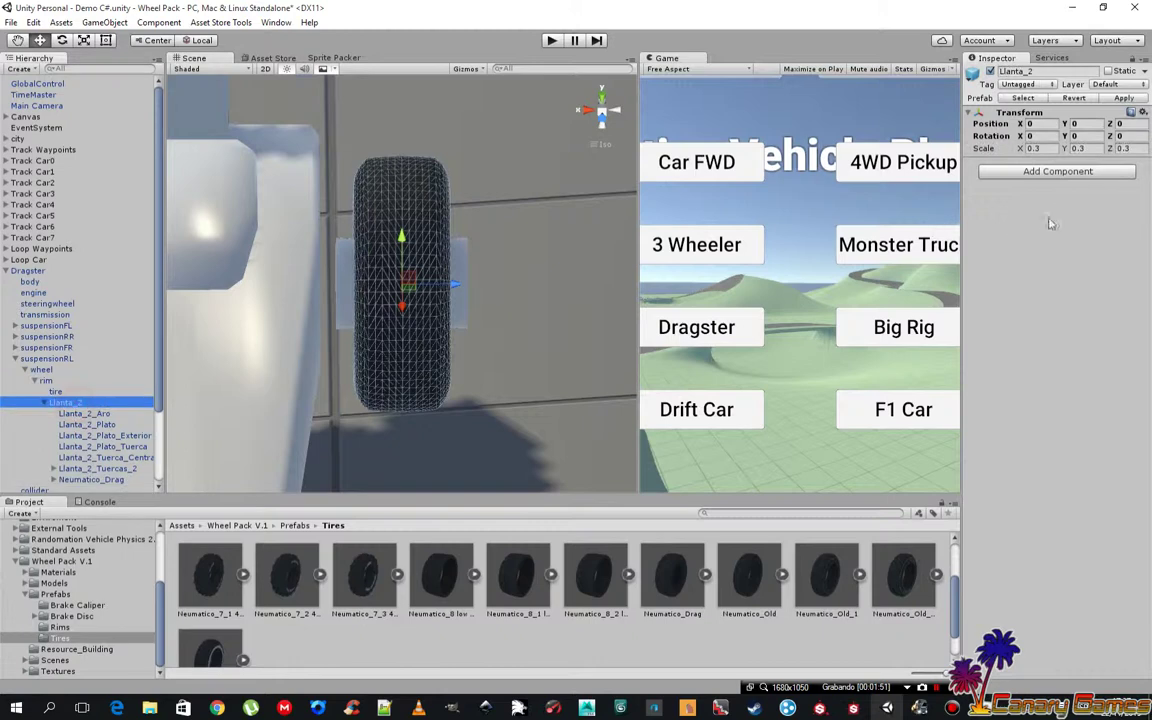
click(1033, 148)
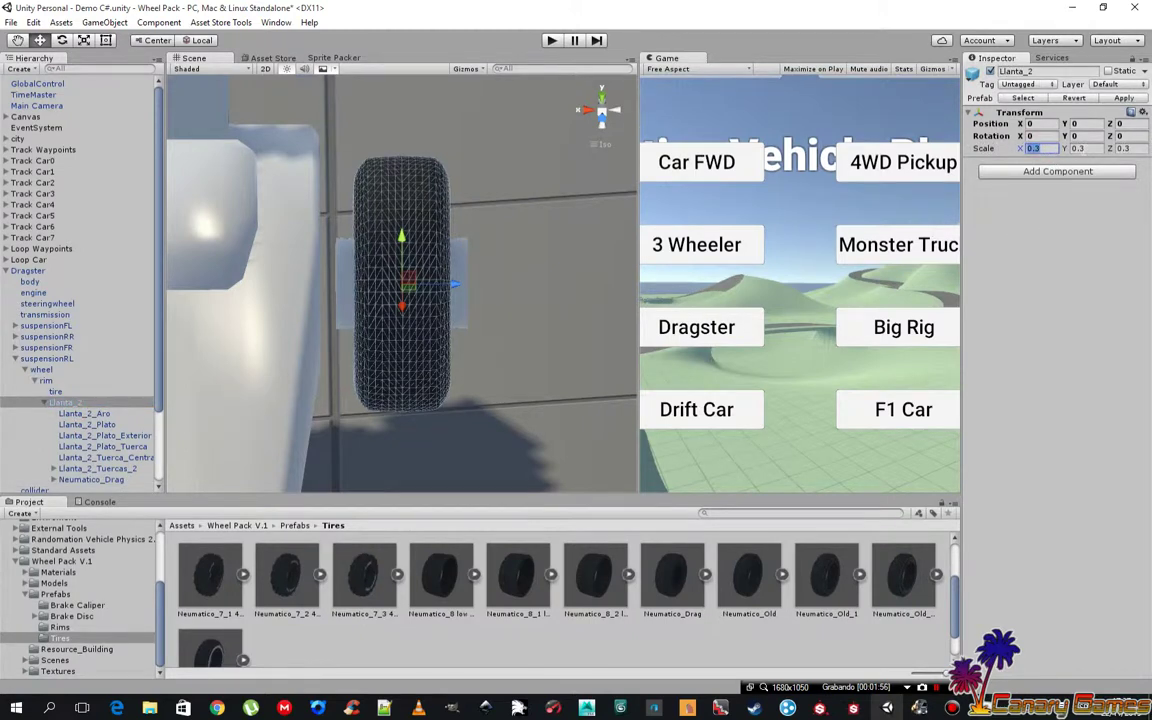
click(1124, 148)
text(0.4)
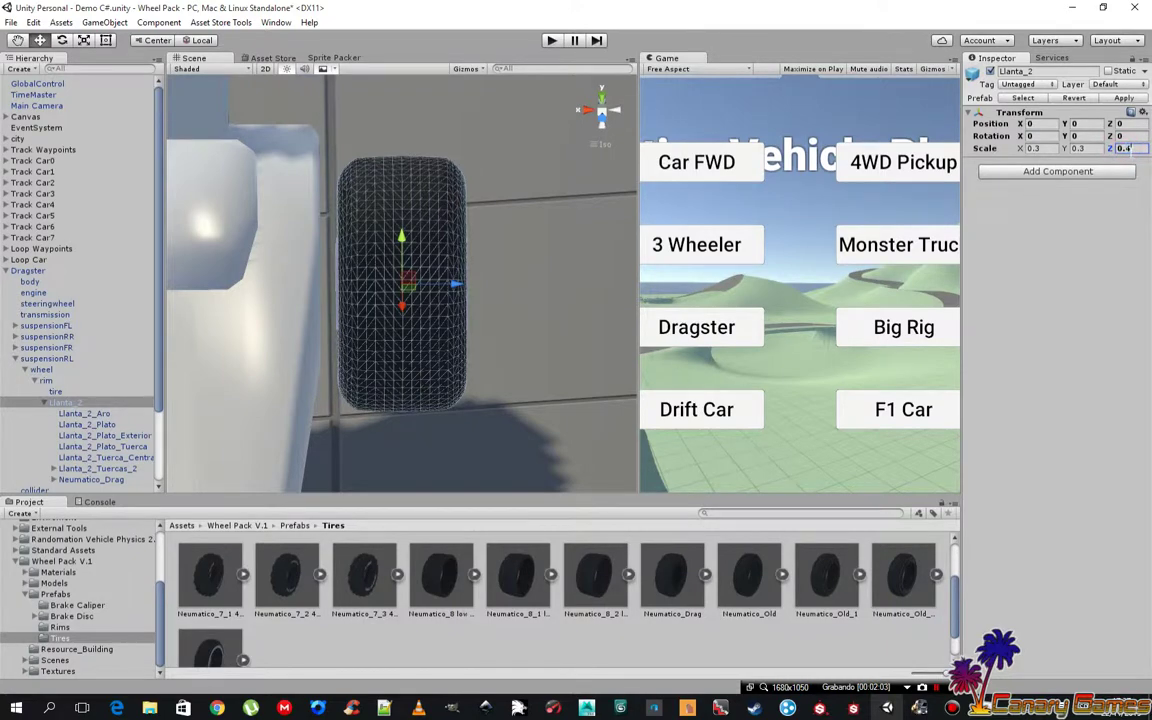
text(5)
mouse_move(549, 212)
alt+mouse_down()
mouse_move(322, 330)
mouse_move(347, 203)
mouse_move(320, 300)
alt+mouse_up()
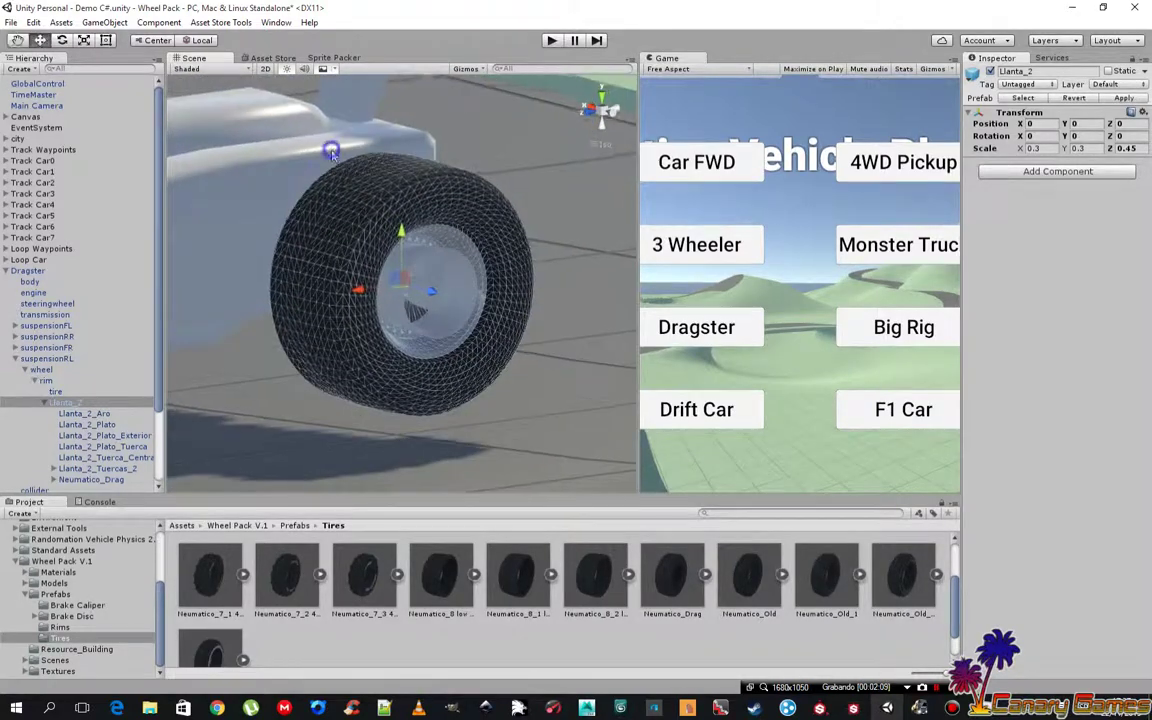
Turn off the original rear tire's Mesh Renderer
click(80, 393)
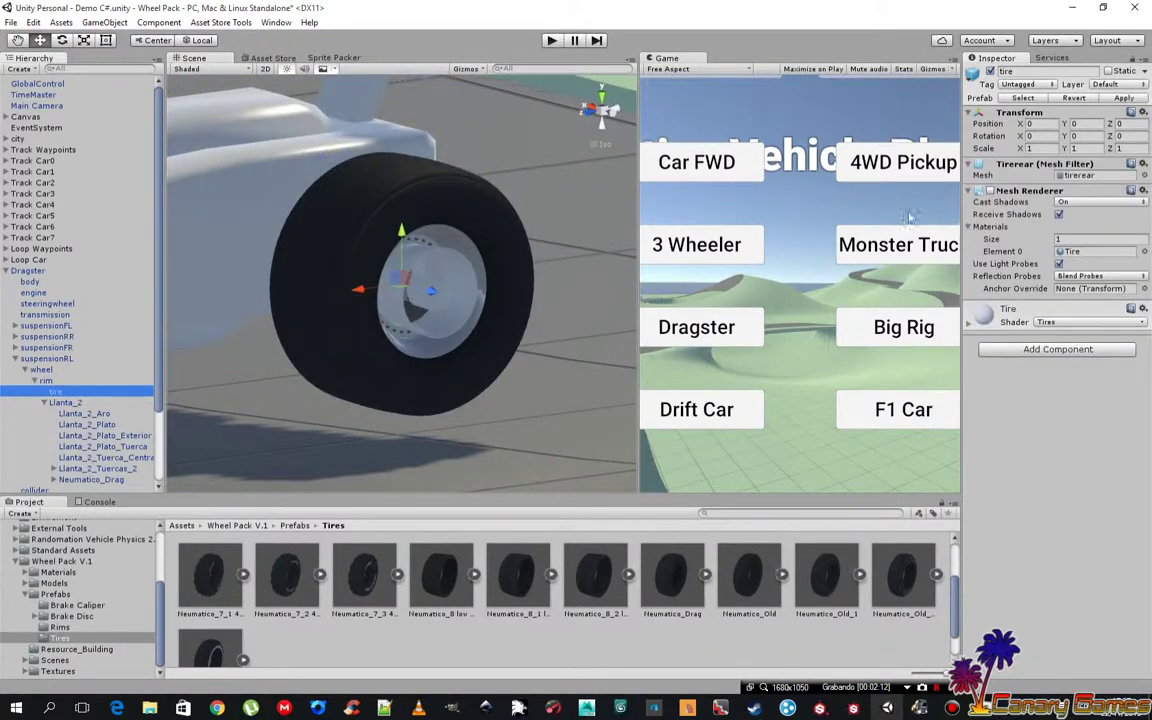
click(895, 172)
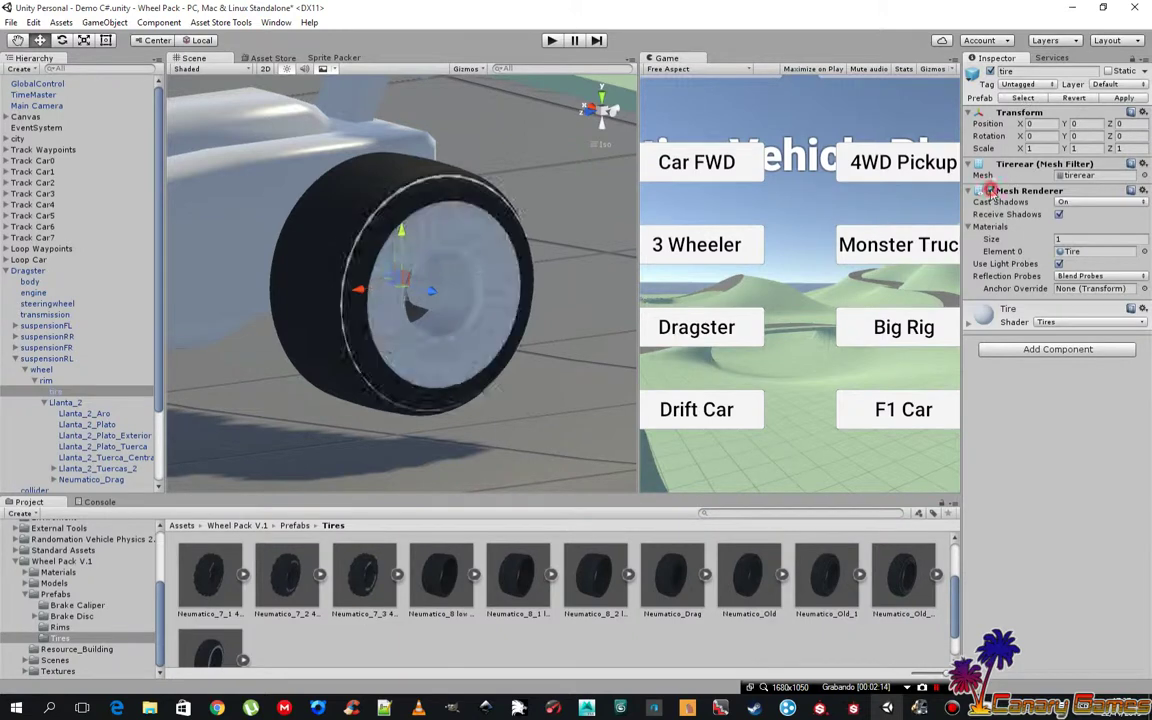
alt+drag(432, 261, 497, 252)
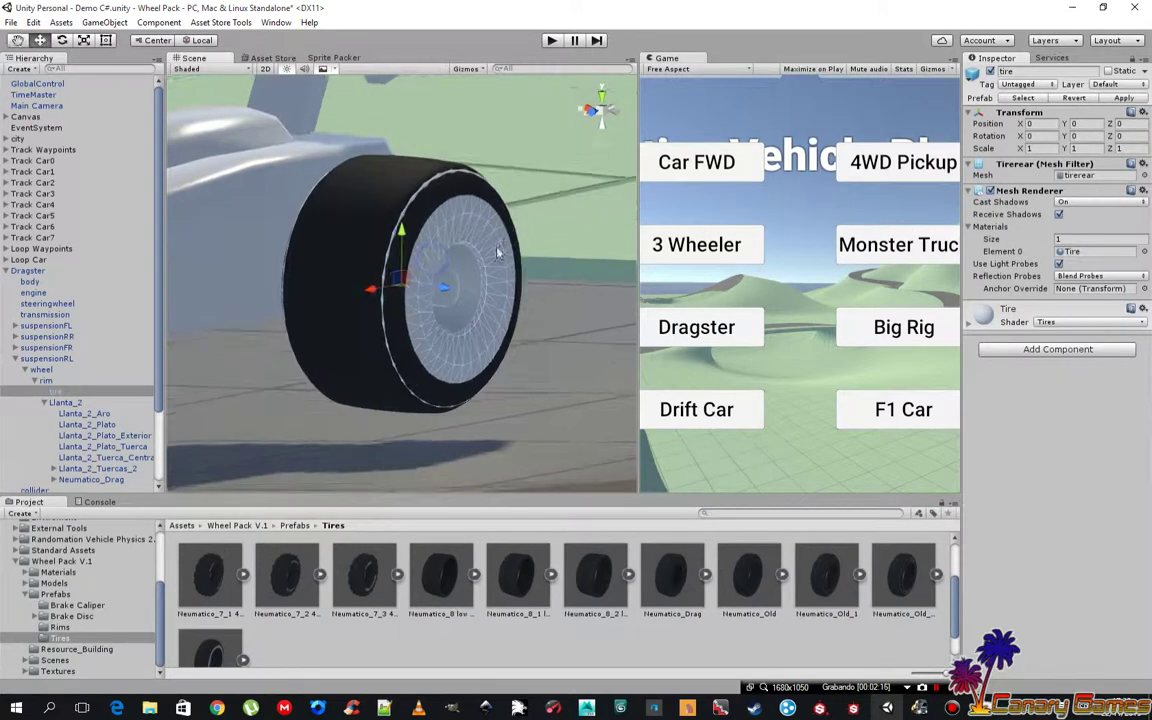
Set Llanta_2's X and Y scale to 0.29, keeping Z at 0.45
click(64, 403)
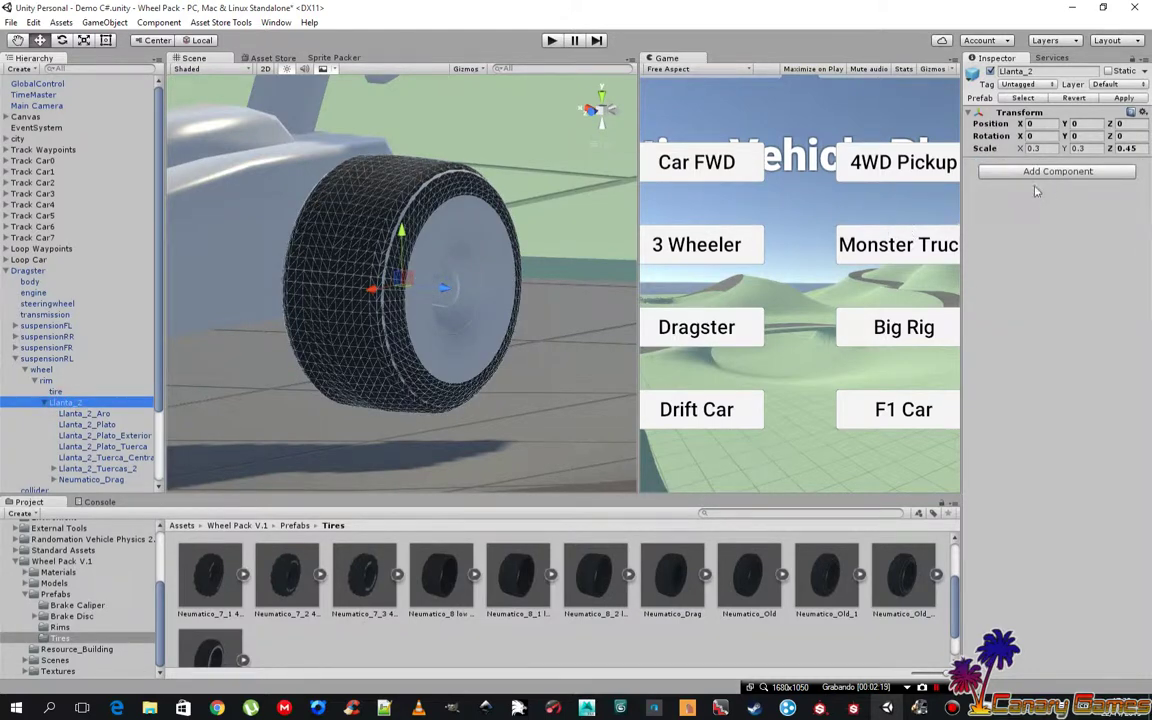
click(1033, 148)
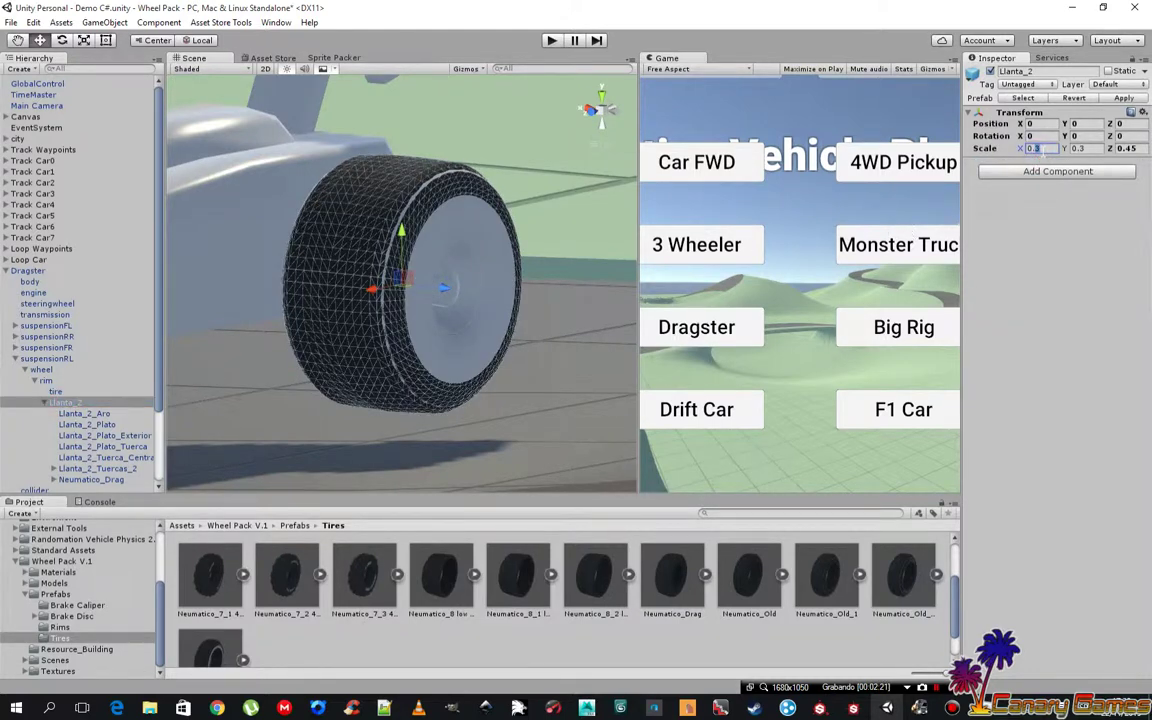
text(0.28)
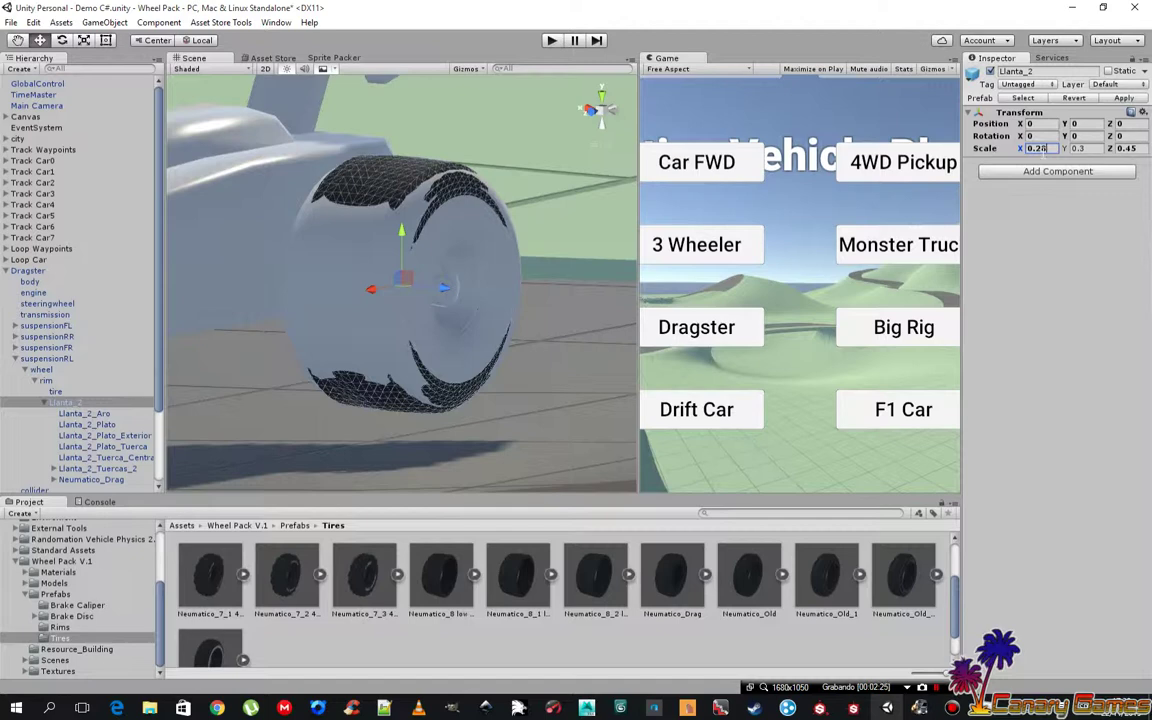
text(8)
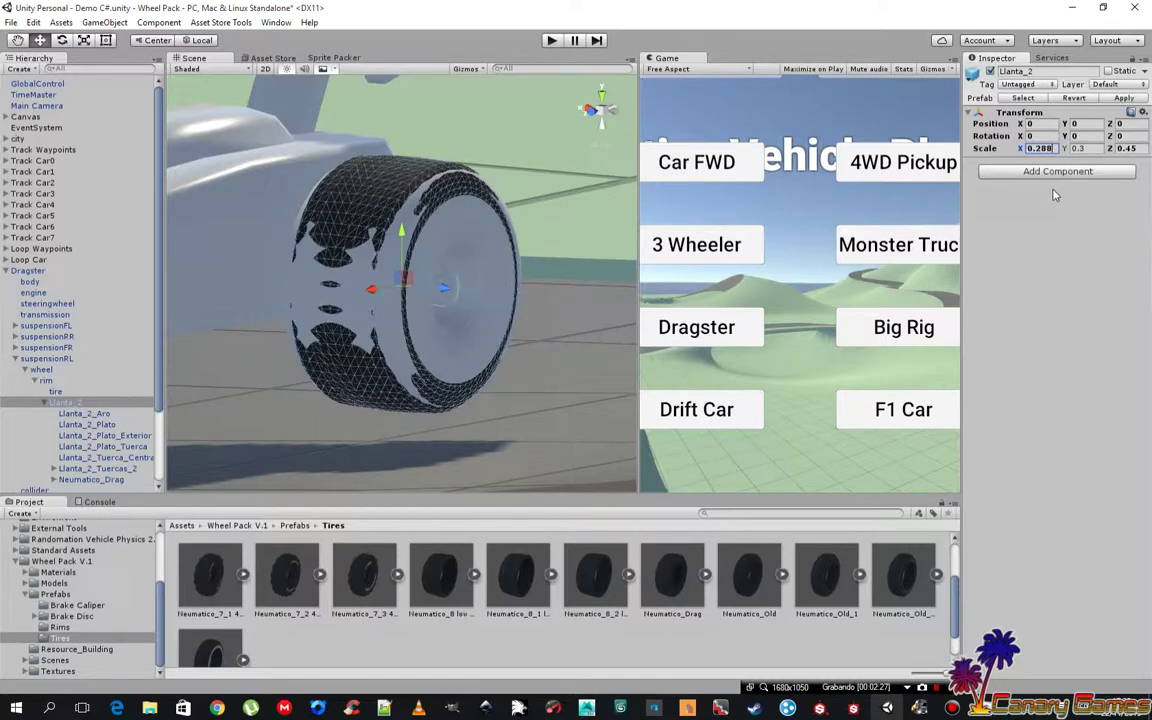
click(1078, 148)
text(8)
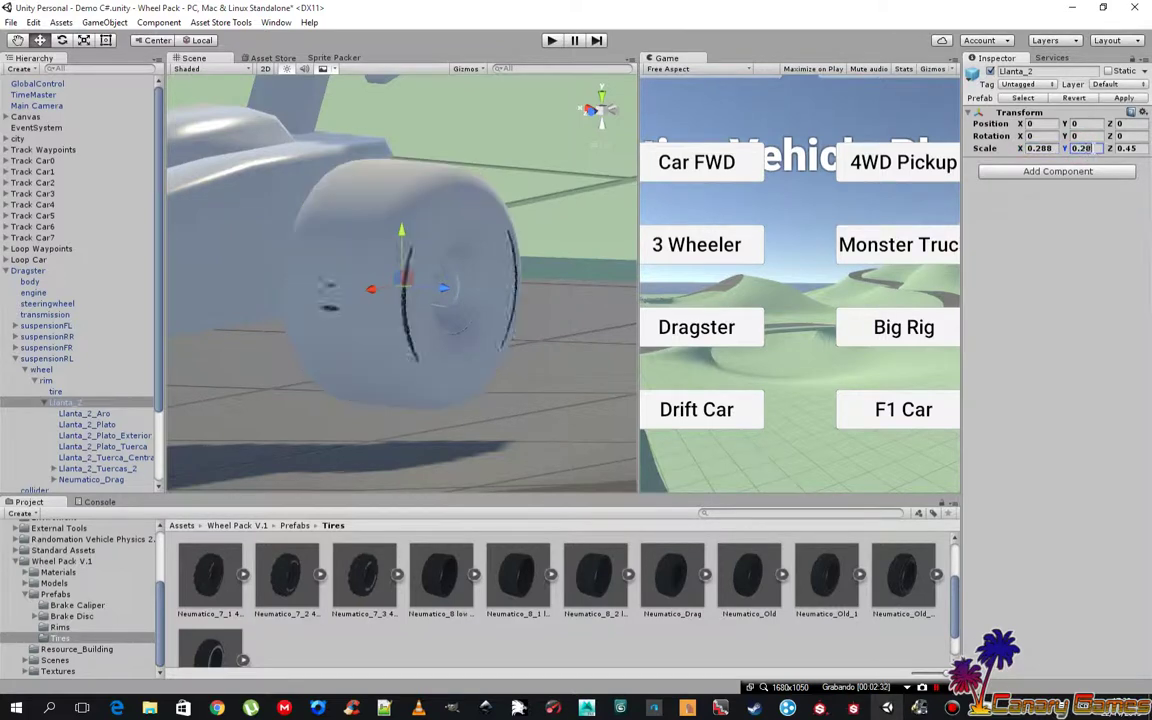
text(5)
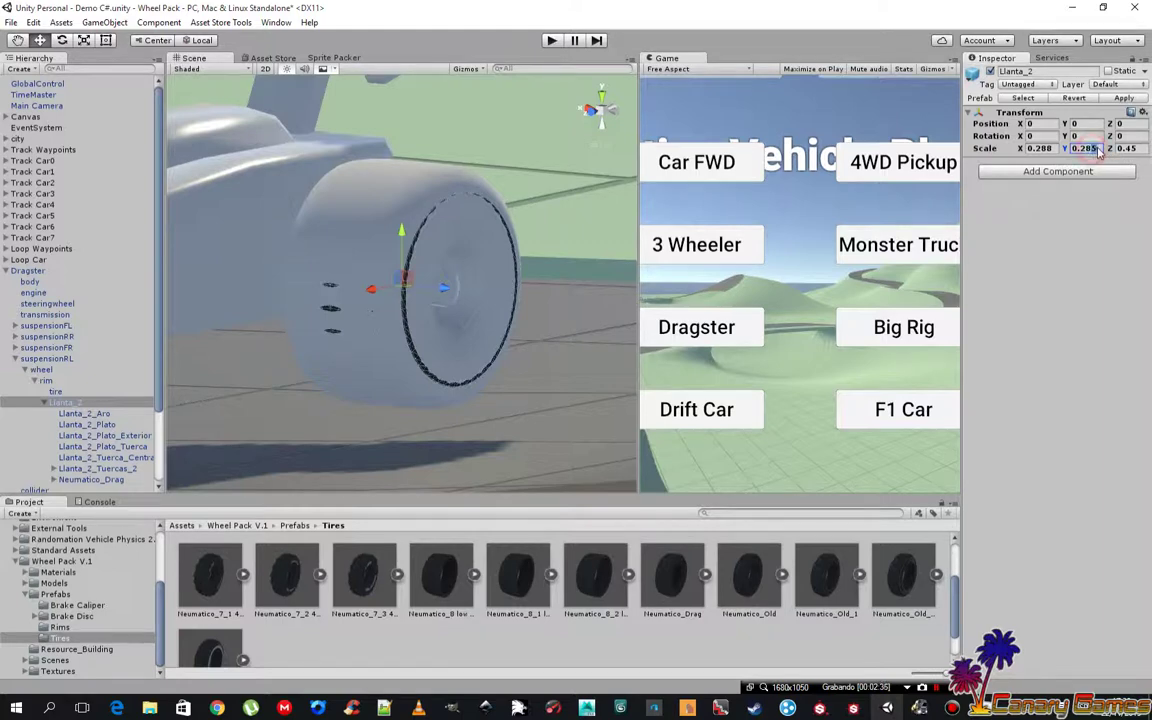
key(BackSpace)
text(8)
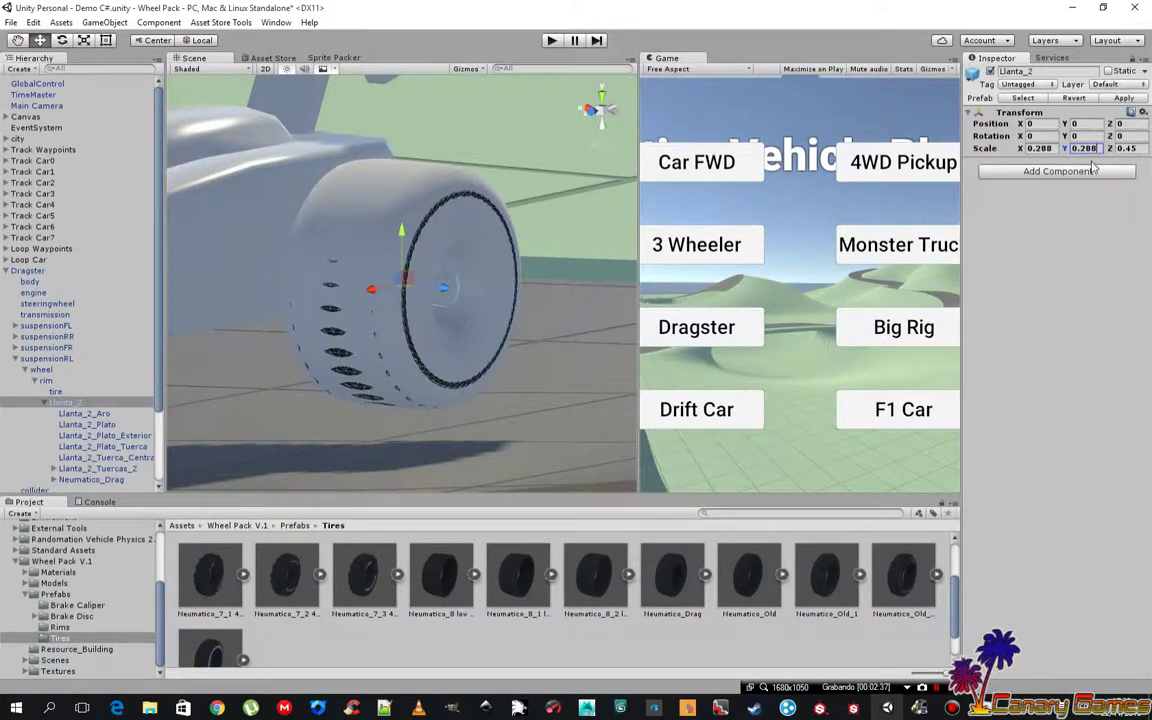
mouse_move(340, 262)
alt+mouse_down()
mouse_move(559, 279)
mouse_move(185, 351)
mouse_move(311, 259)
mouse_move(570, 280)
alt+mouse_up()
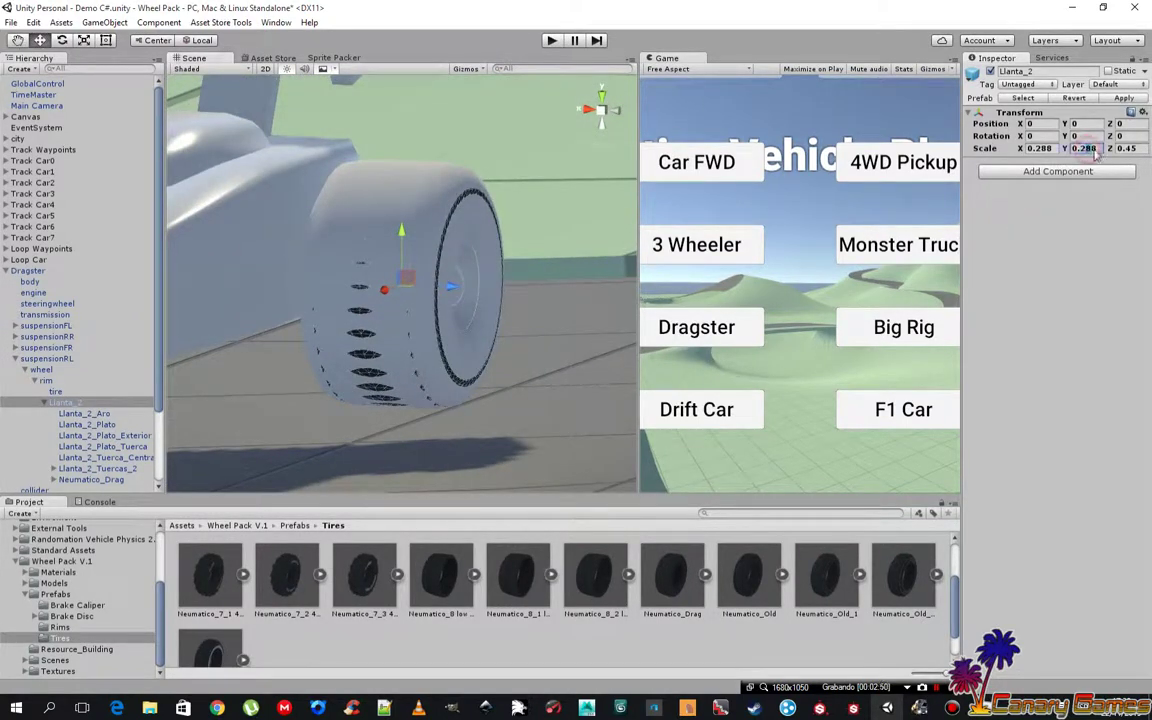
click(1086, 148)
text(0.29)
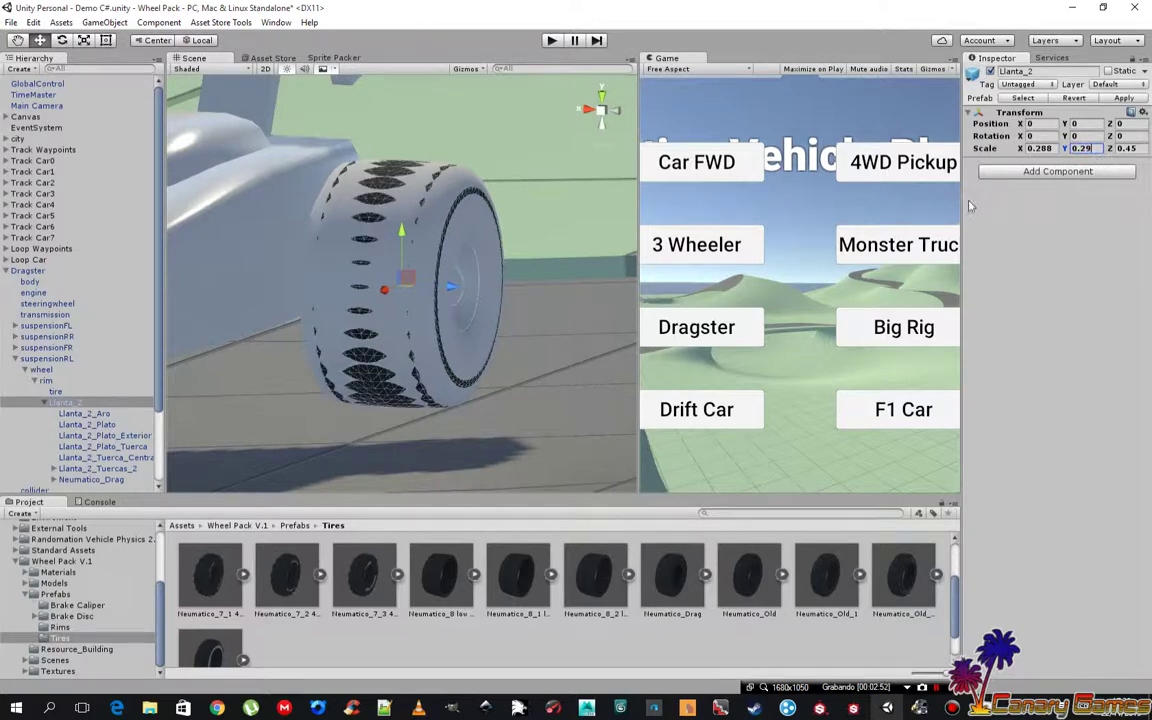
click(1049, 149)
text(0.29)
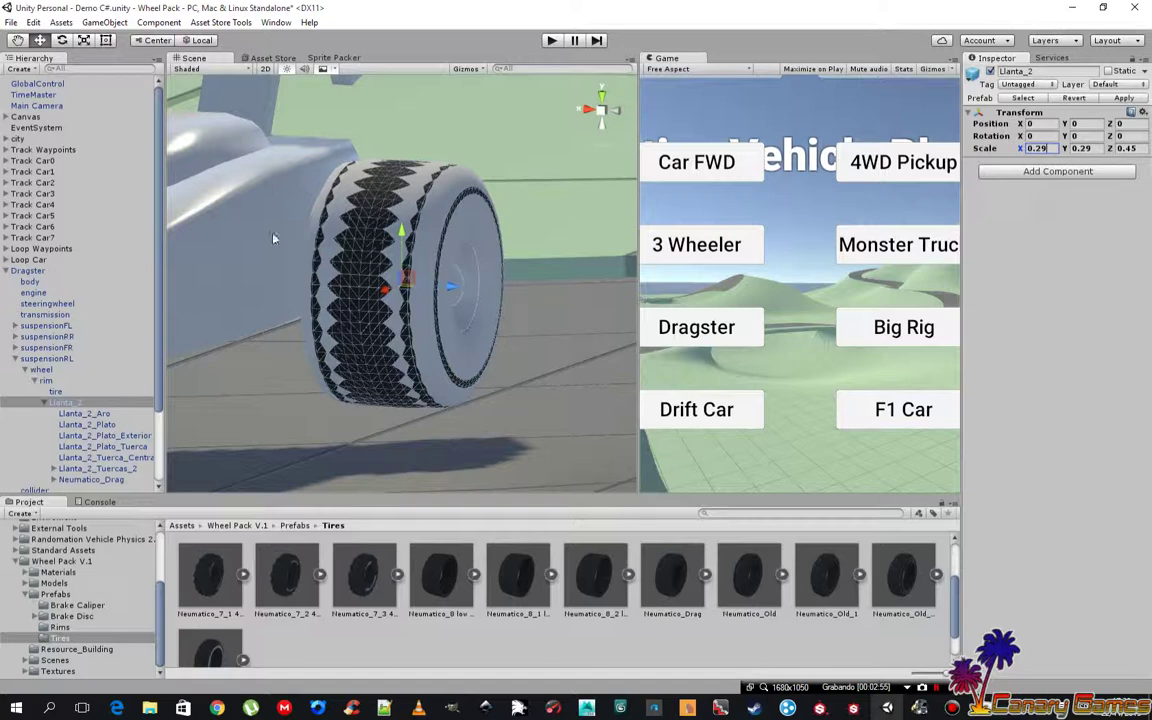
alt+drag(420, 230, 505, 230)
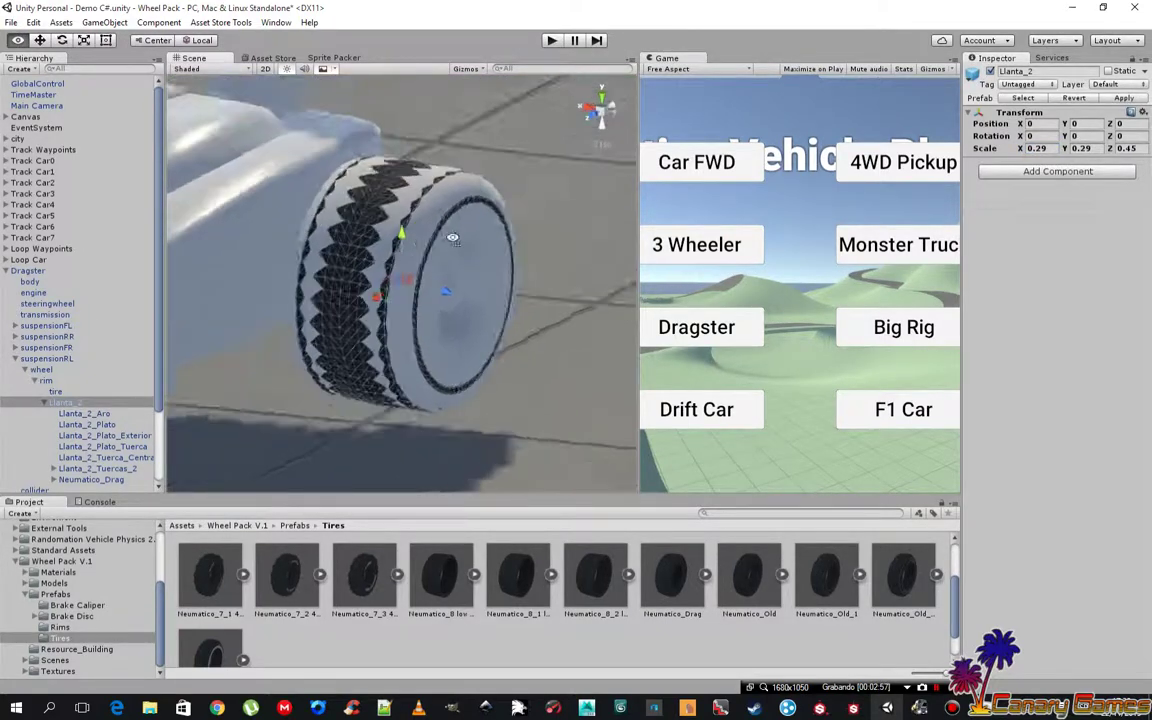
Re-enable the original rear tire's Mesh Renderer
click(55, 391)
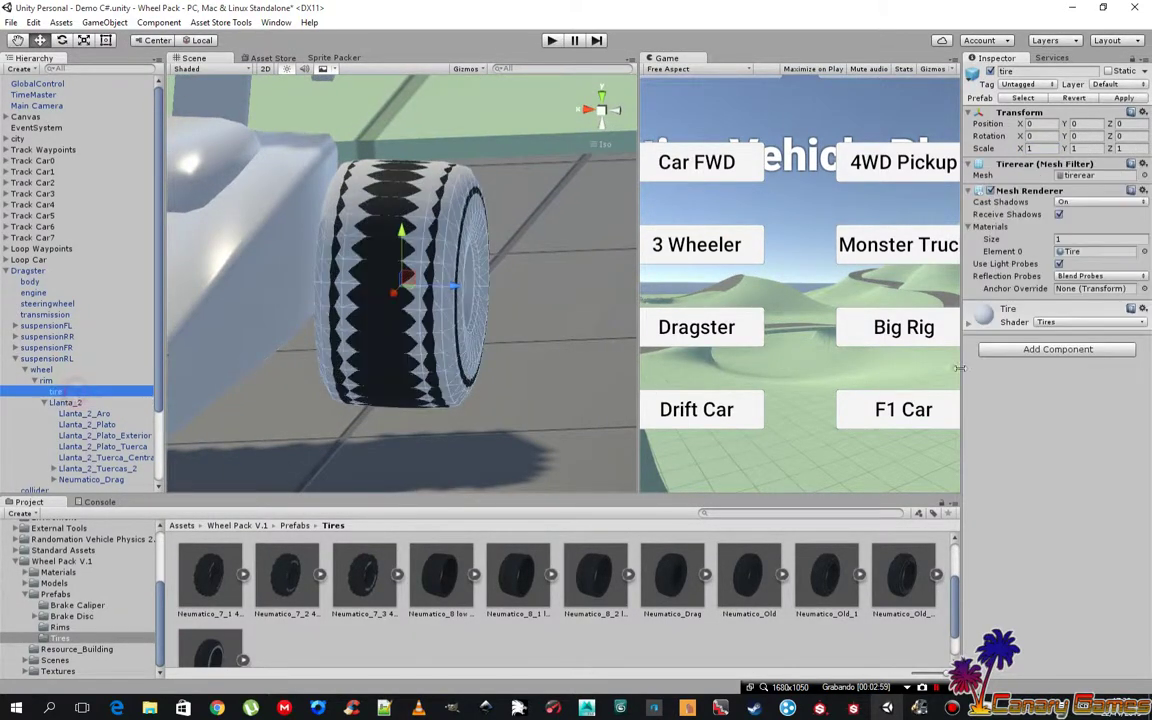
click(989, 190)
alt+drag(494, 301, 101, 349)
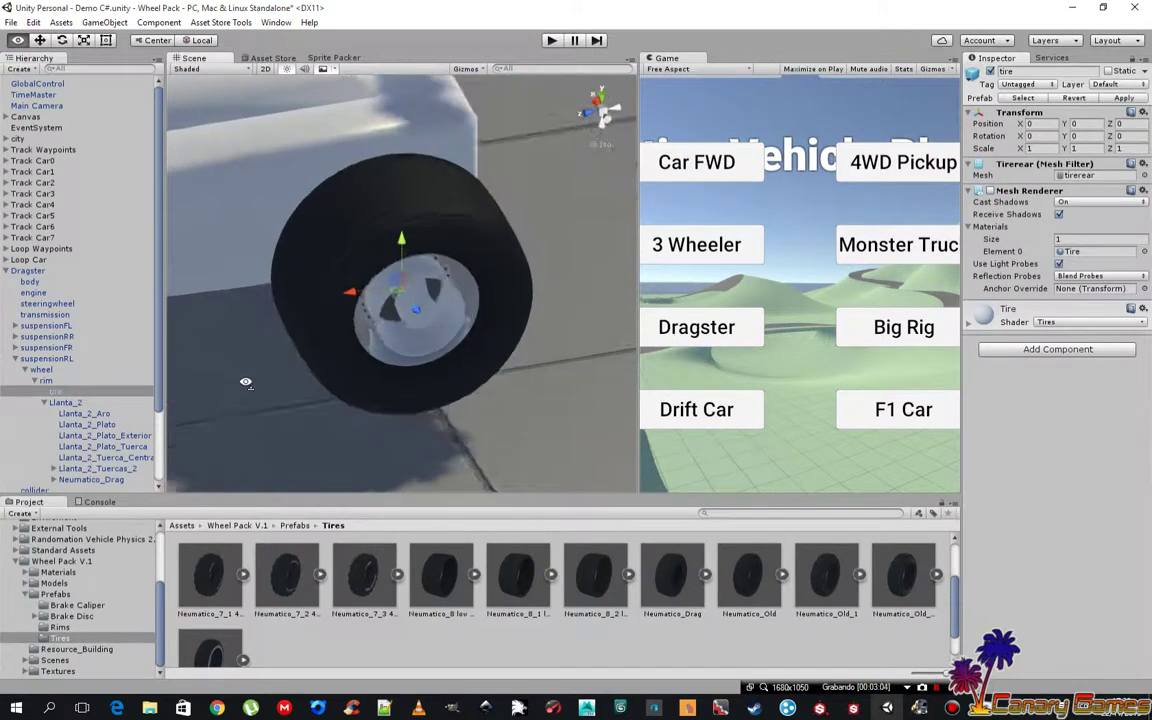
Inspect the rear wheel's rim from a side view and select the Neumatico_Drag tire
click(46, 380)
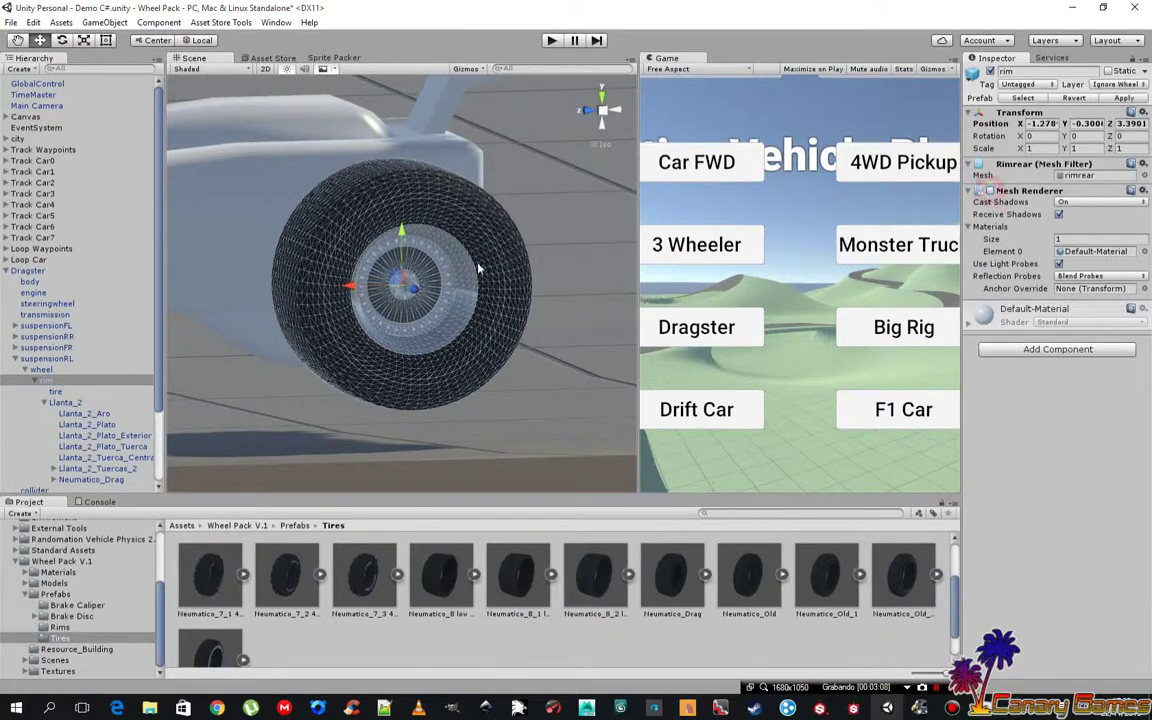
alt+drag(429, 236, 555, 391)
click(555, 391)
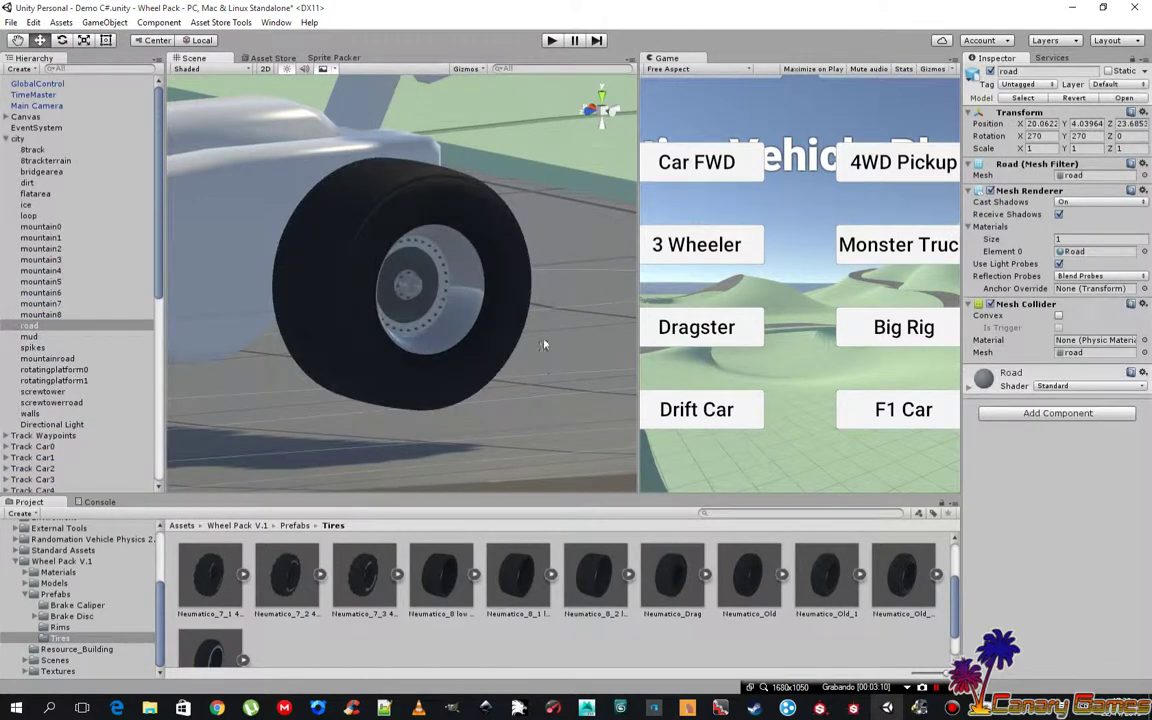
alt+drag(543, 345, 440, 343)
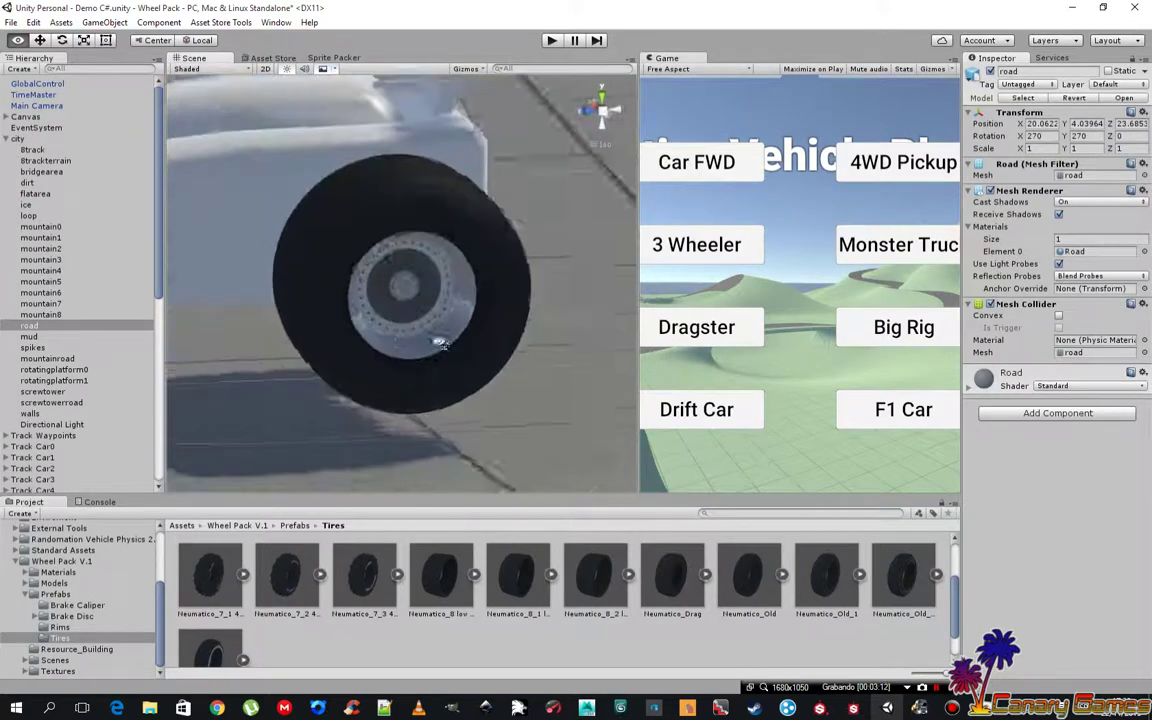
alt+drag(440, 343, 410, 312)
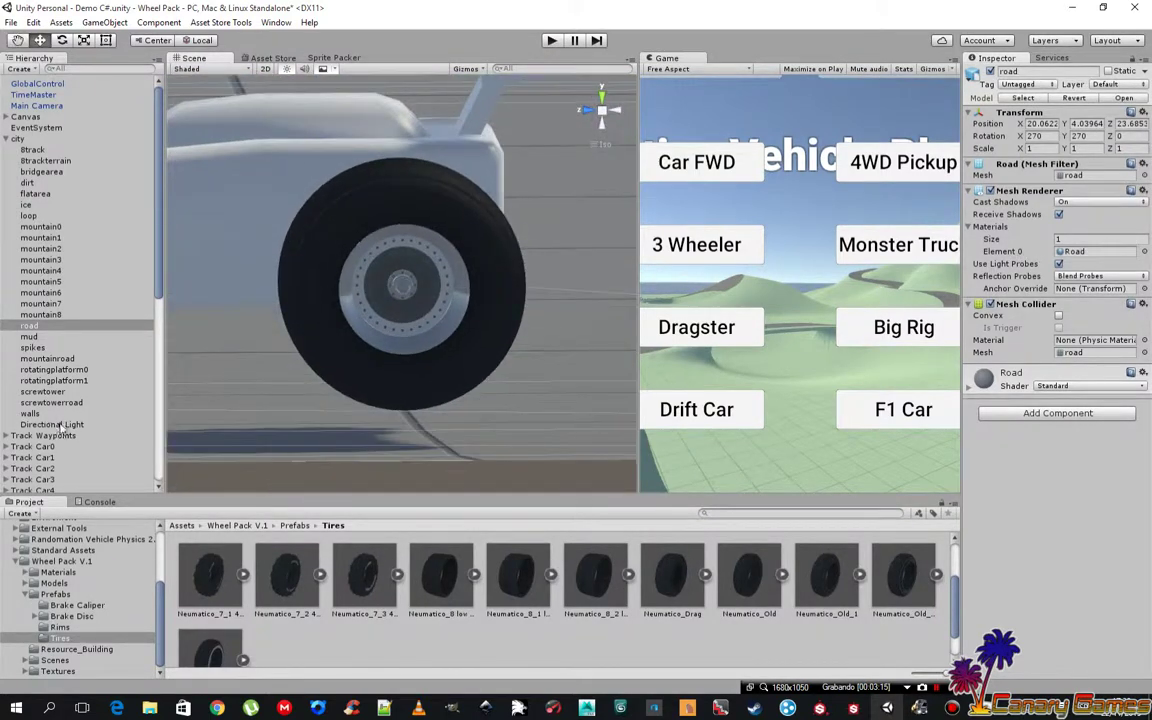
click(347, 358)
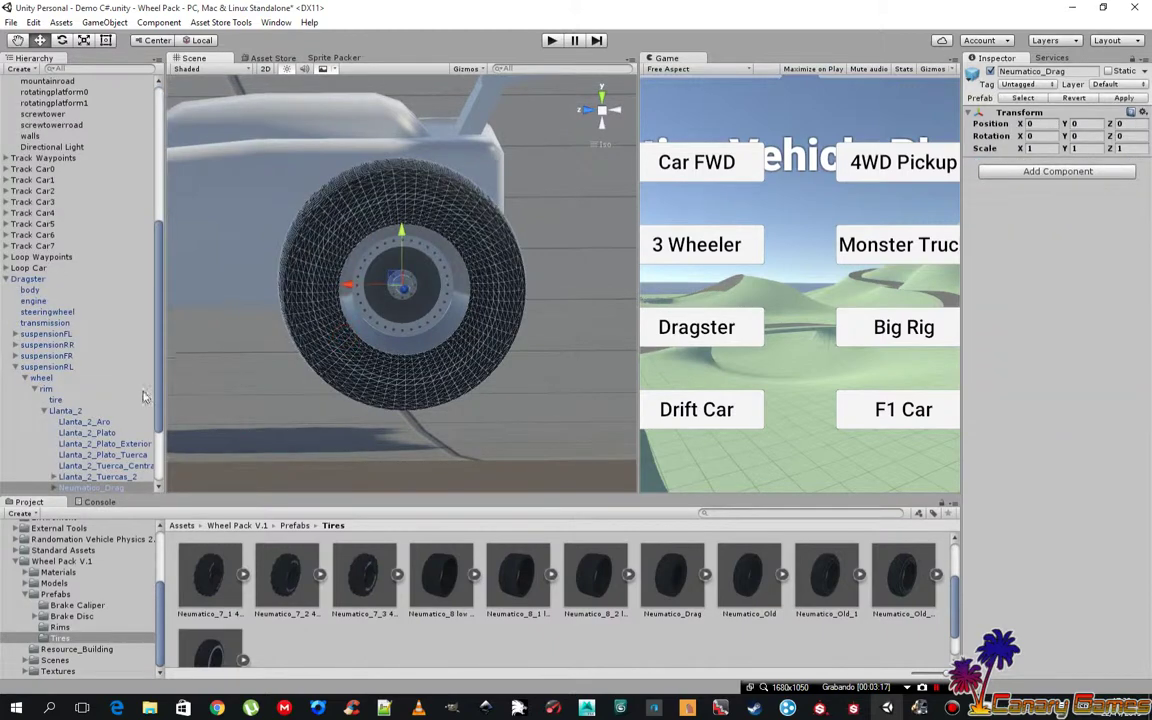
Select the rear-left wheel object and snap the view to its side and front
click(40, 378)
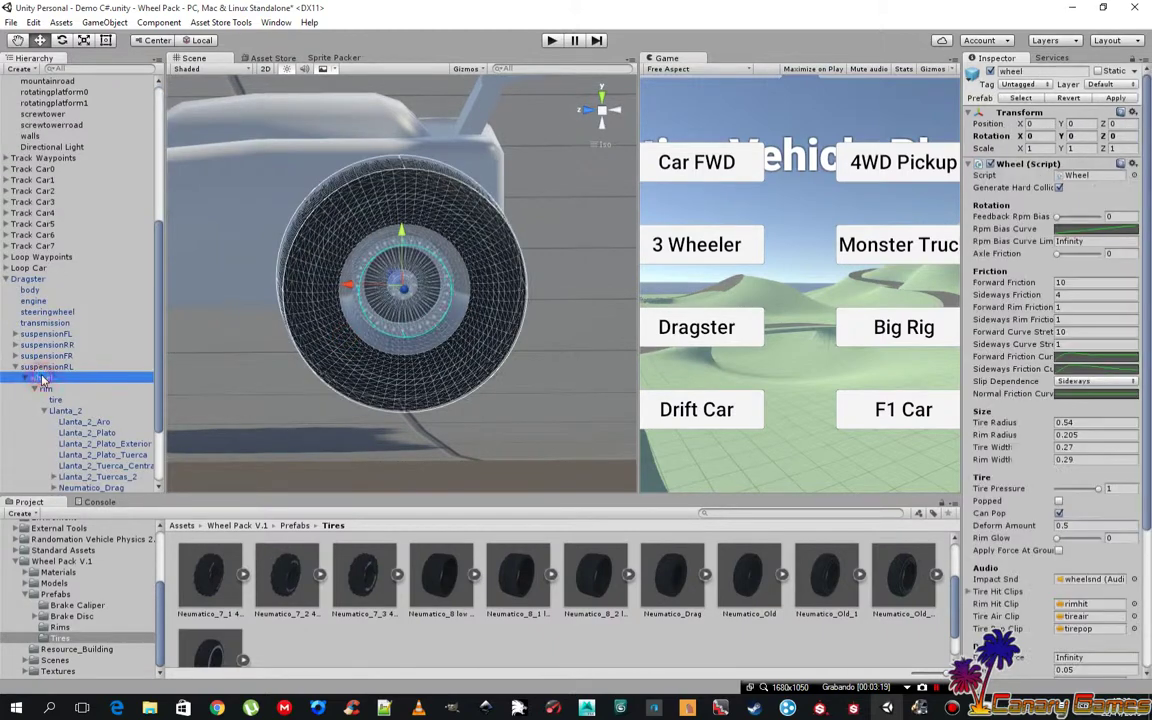
mouse_move(295, 290)
alt+mouse_down()
mouse_move(505, 288)
mouse_move(395, 182)
alt+mouse_up()
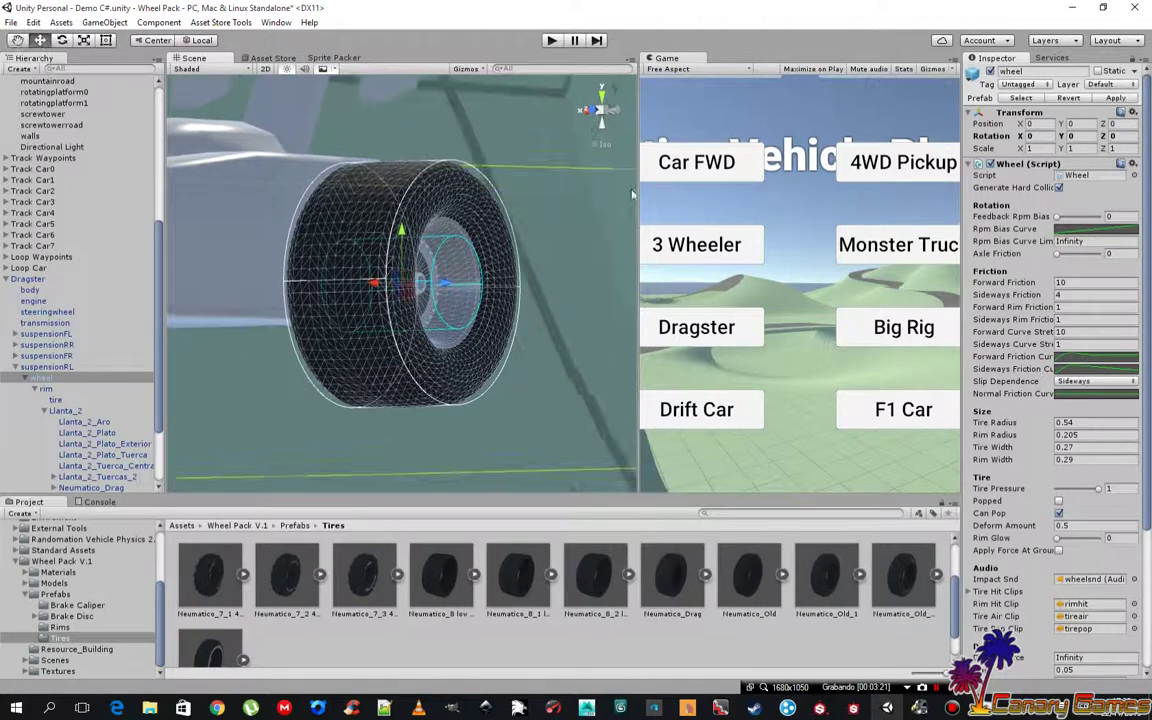
click(598, 112)
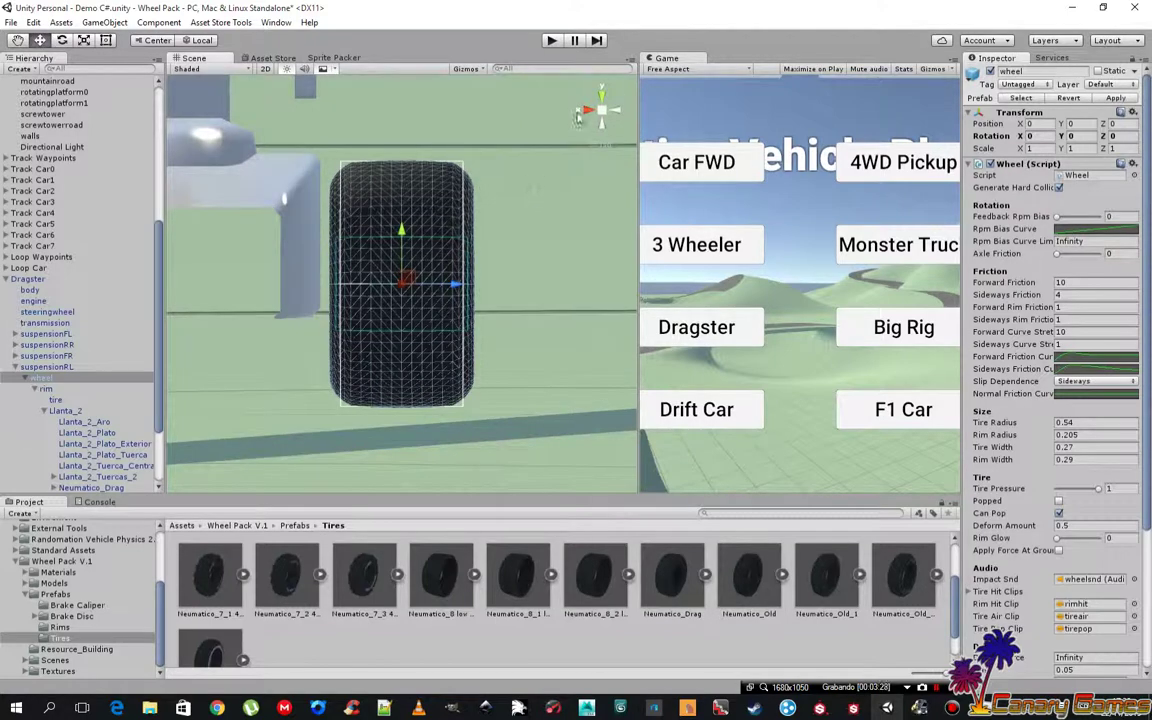
click(616, 112)
click(616, 112)
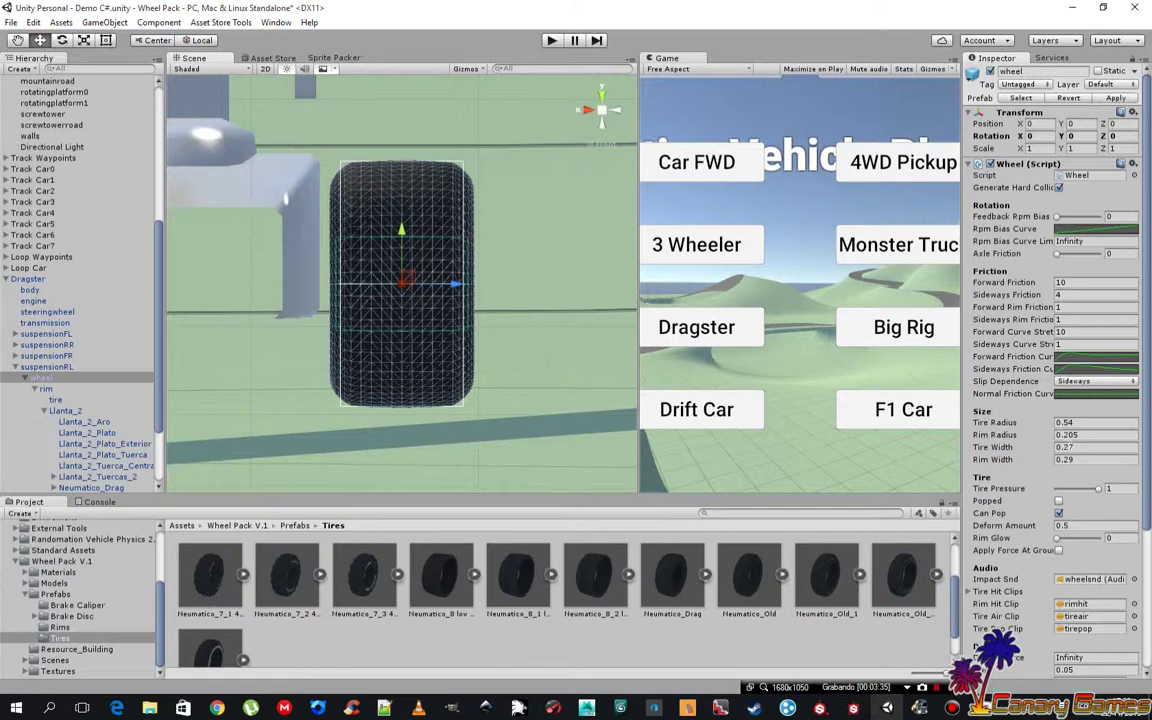
Set the wheel's Tire Width to 0.32 and check it side-on
click(1068, 447)
text(0.28)
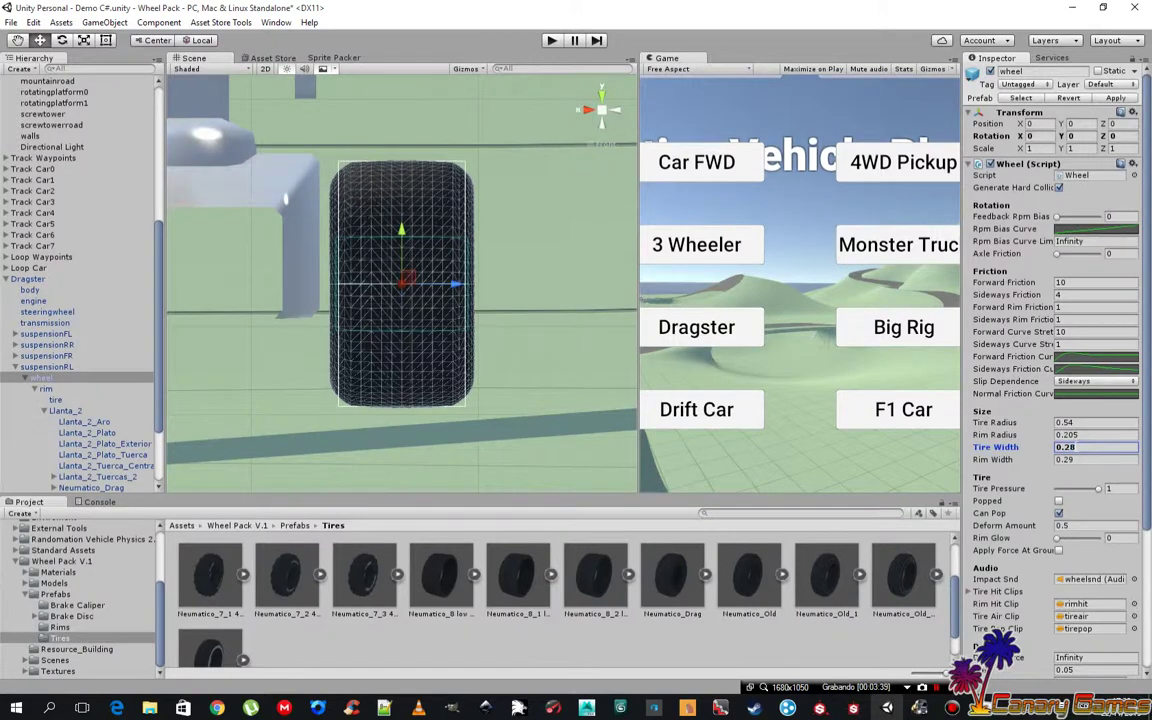
key(Return)
text(0.3)
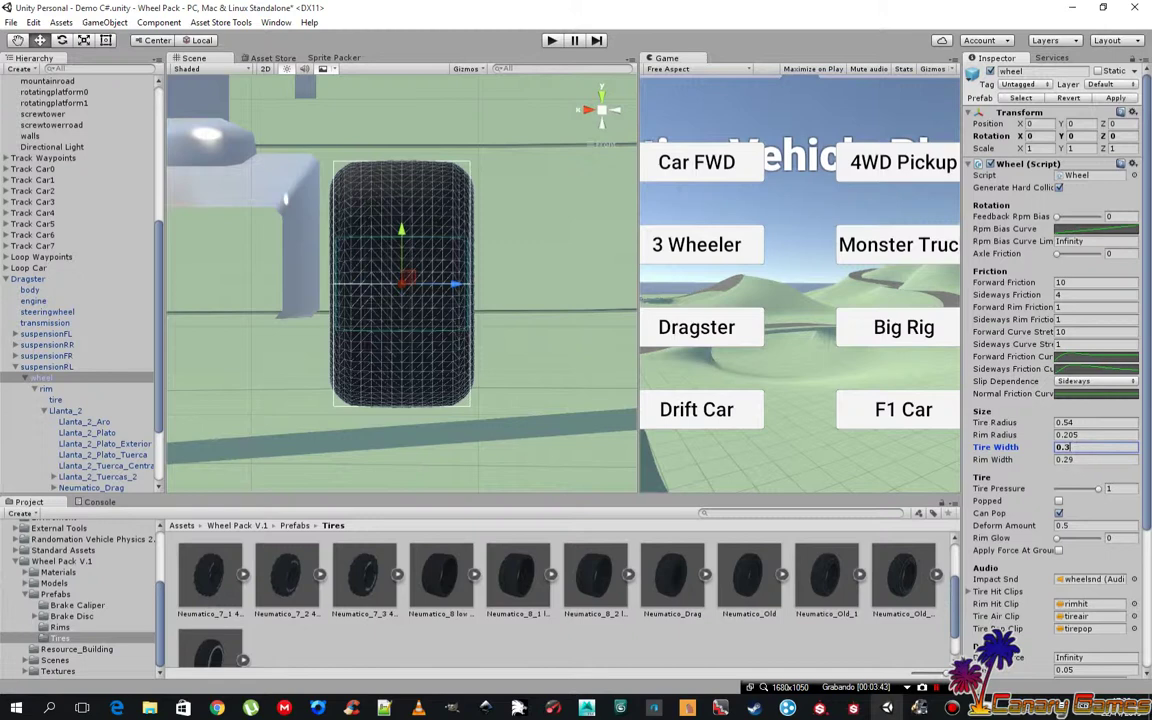
text(2)
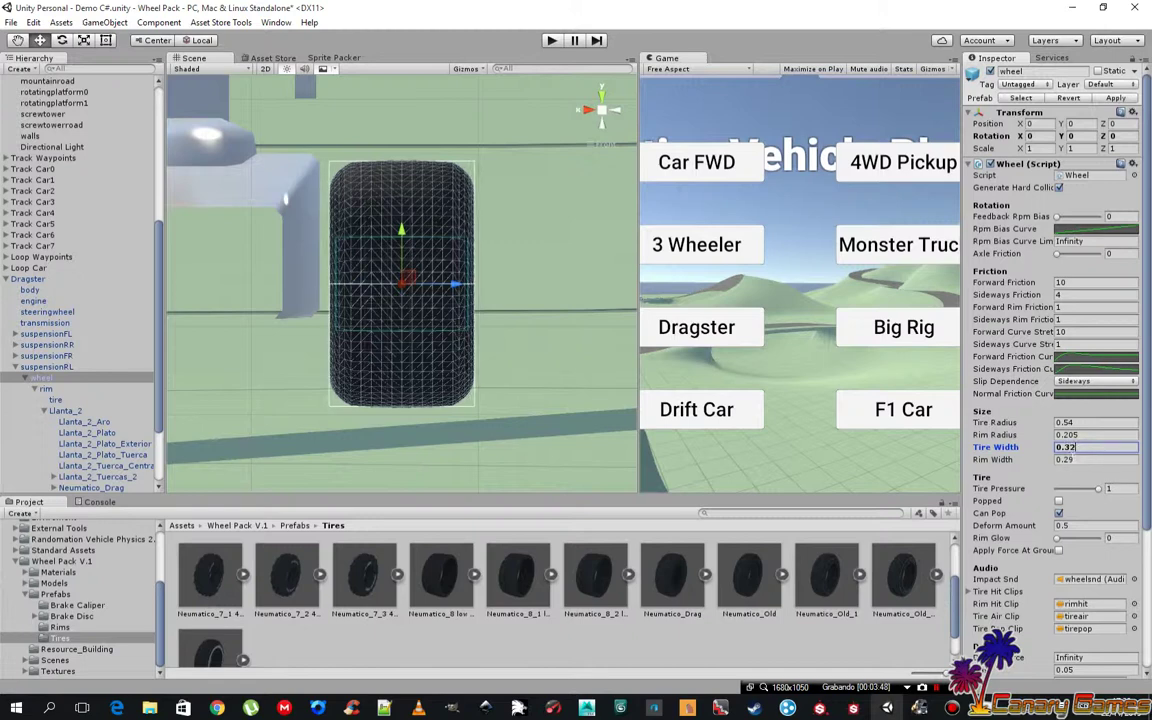
click(589, 112)
click(589, 112)
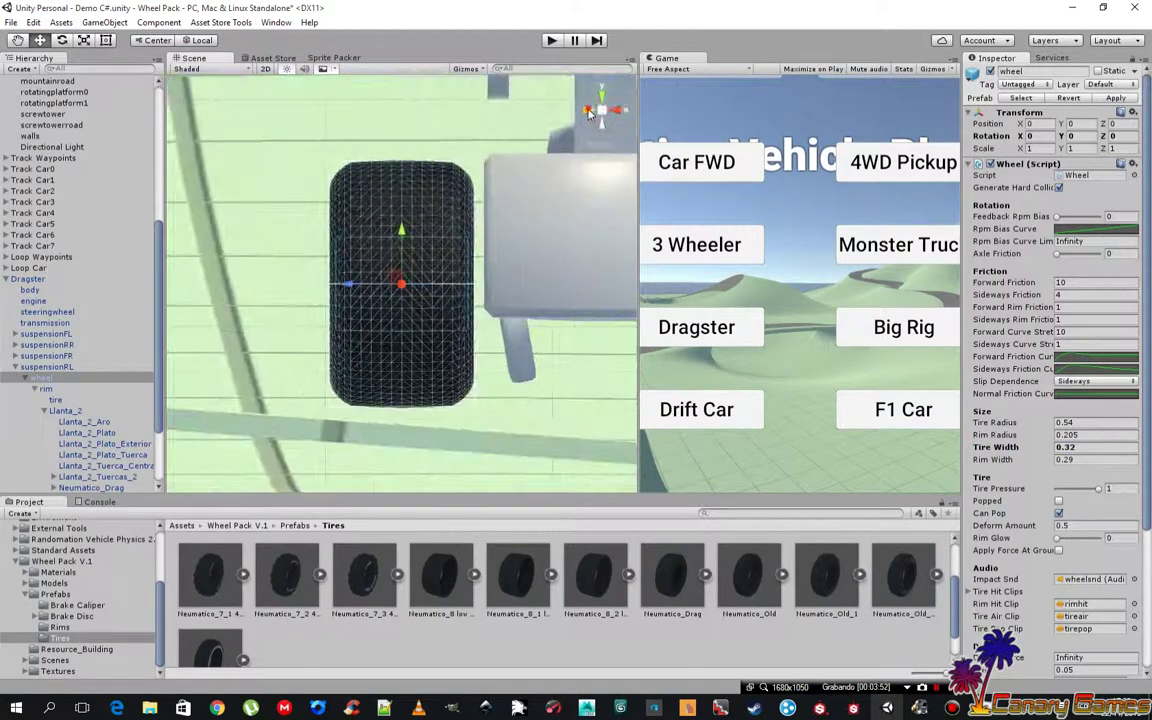
click(589, 112)
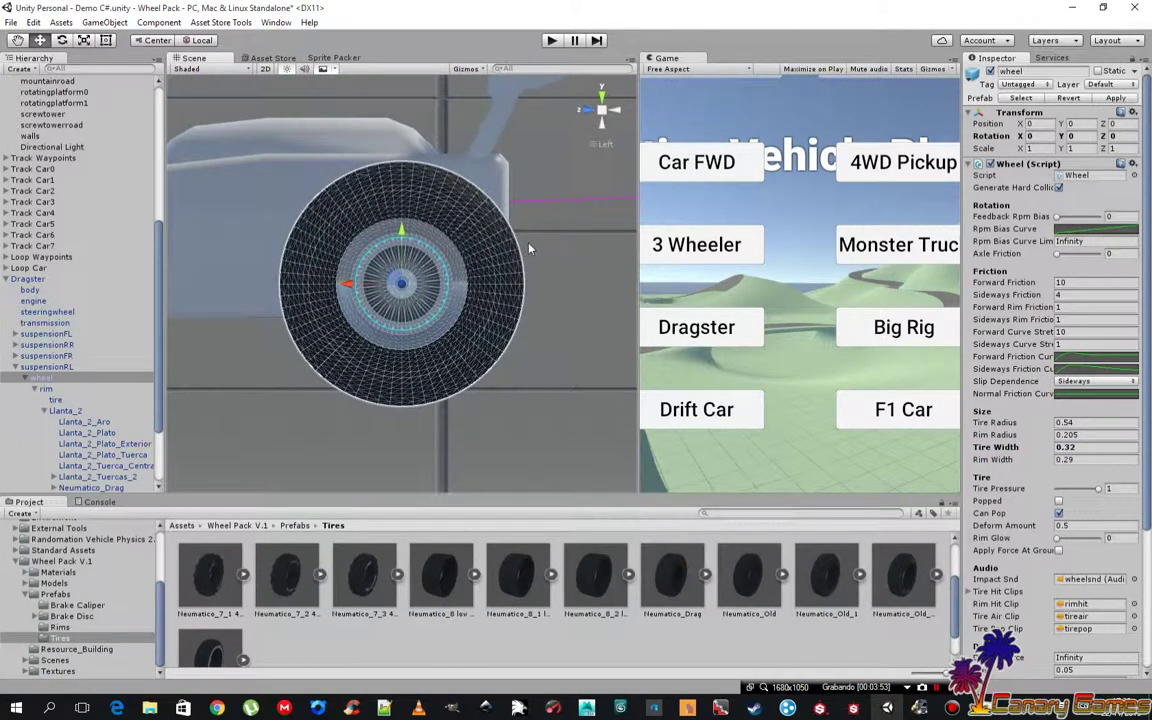
Keep Tire Radius at 0.54 and change Rim Radius from 0.205 to 0.29
click(1070, 422)
text(0.53)
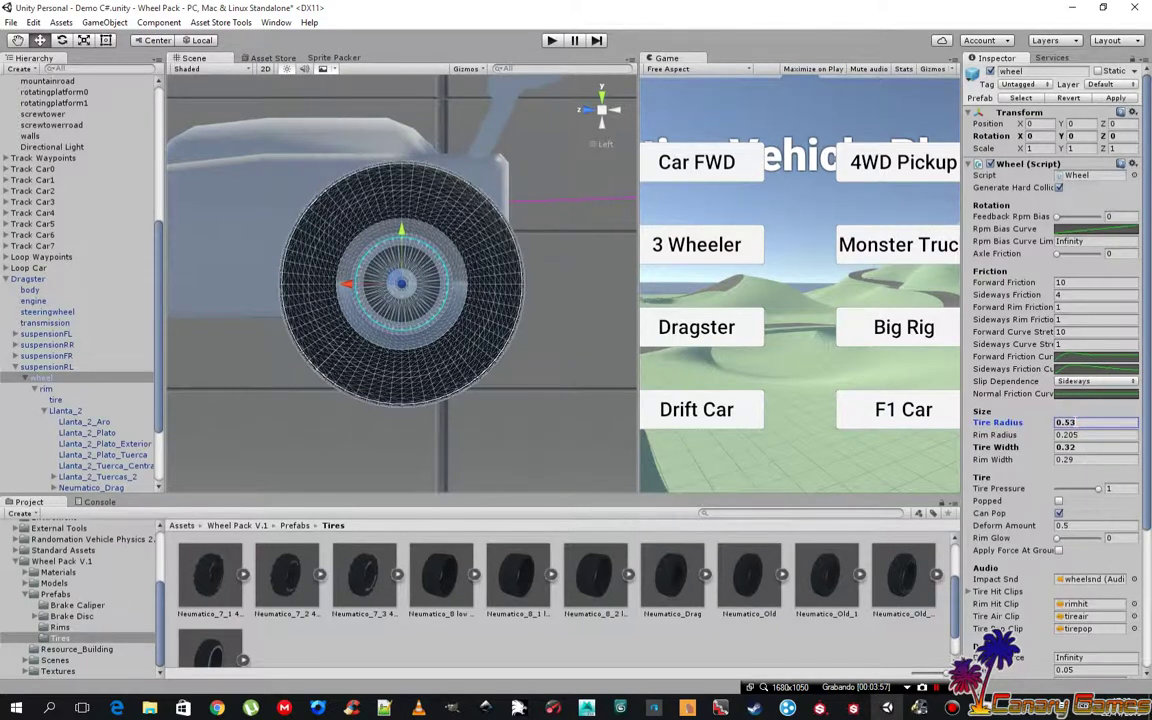
key(BackSpace)
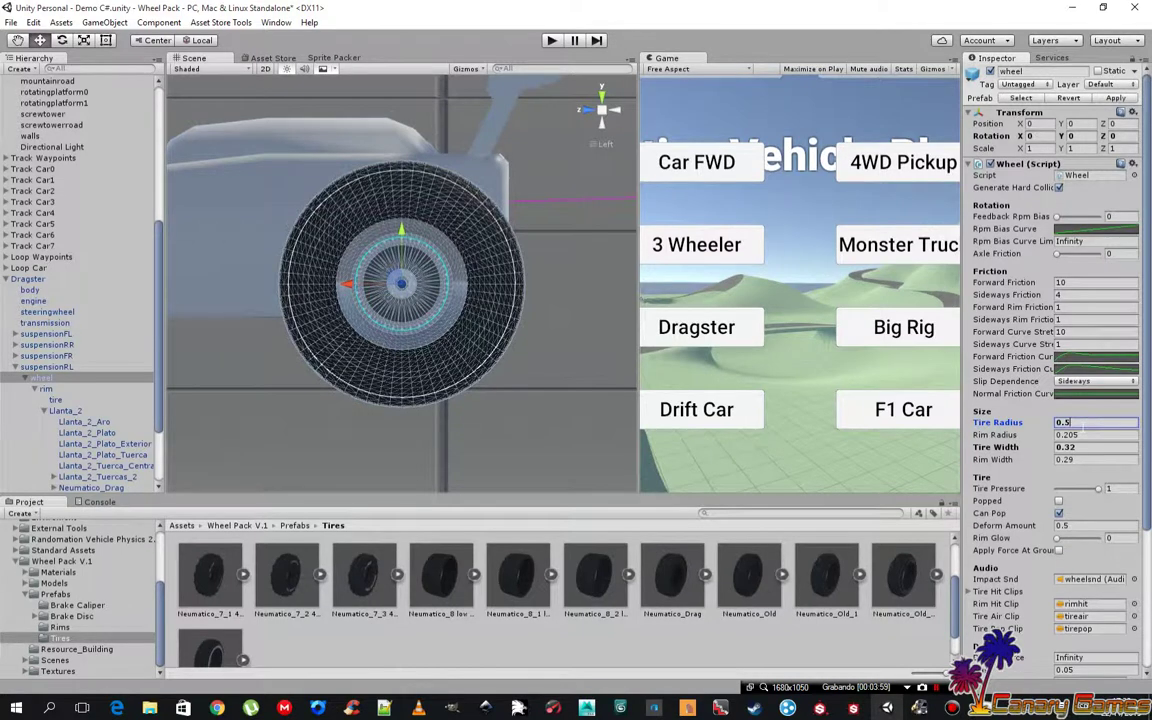
text(4)
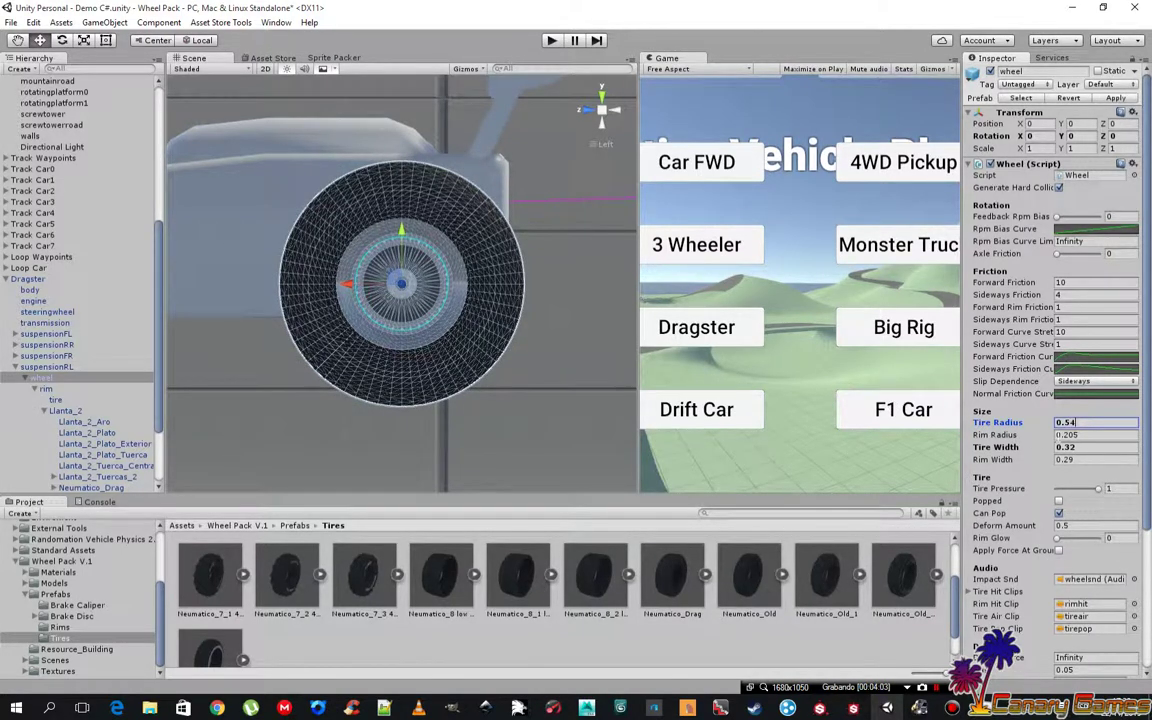
click(1096, 435)
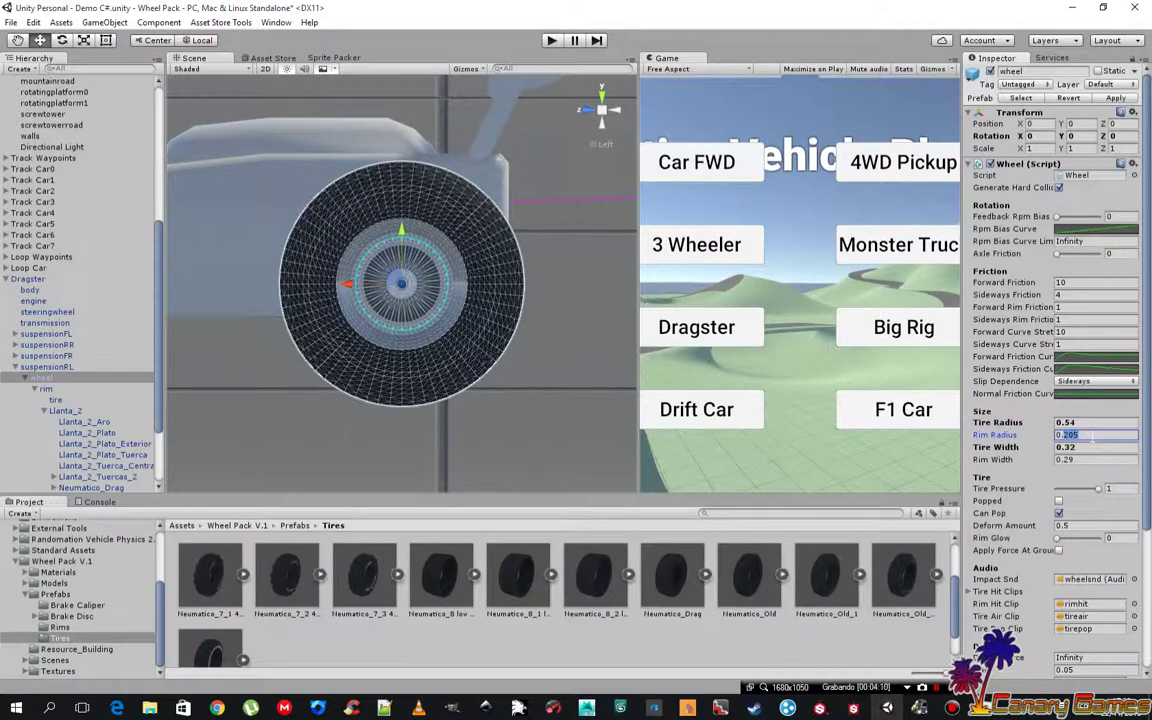
text(0.3)
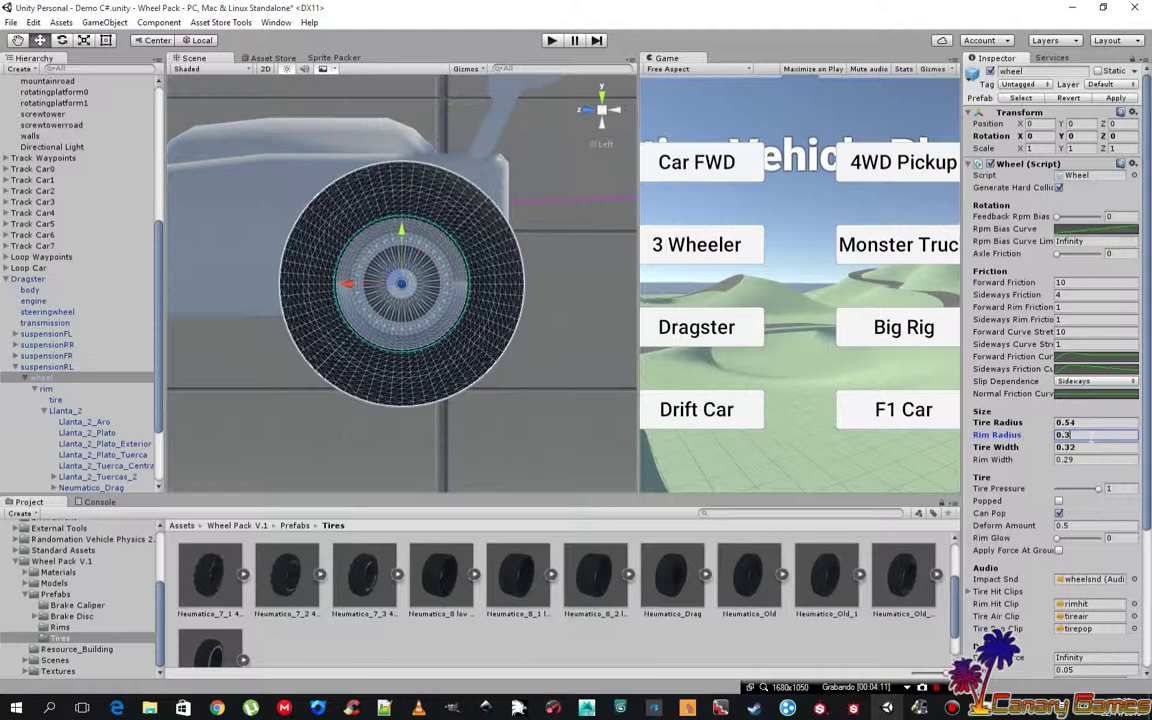
key(BackSpace)
text(2)
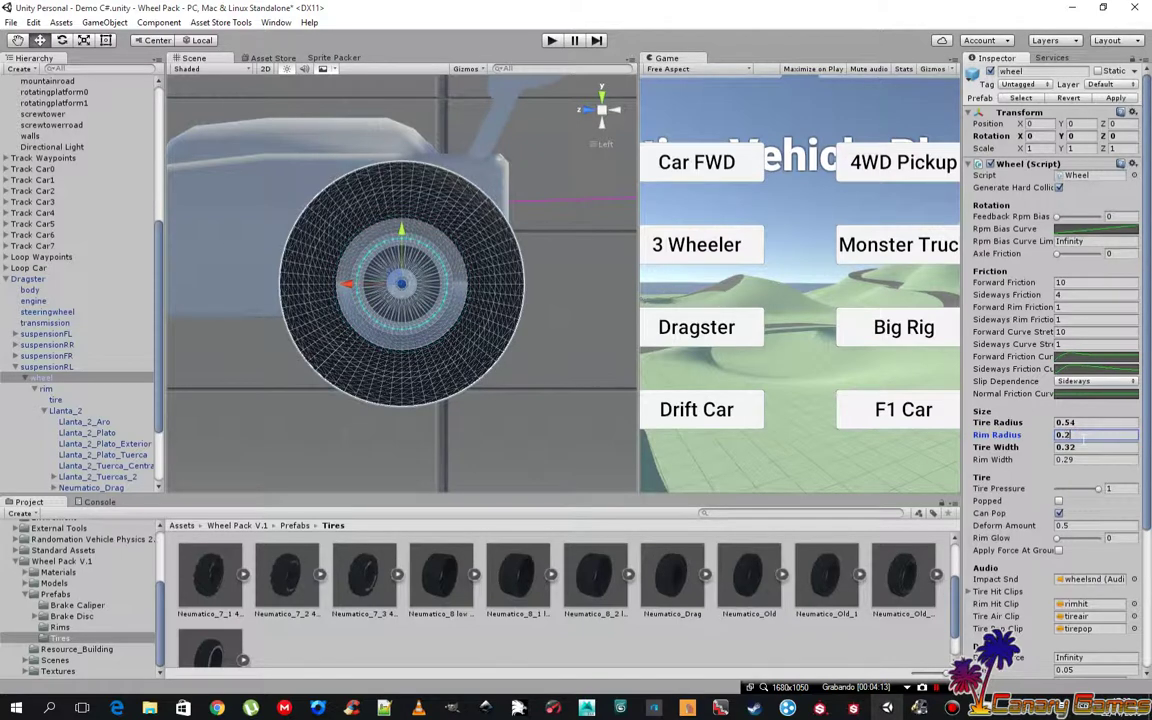
text(8)
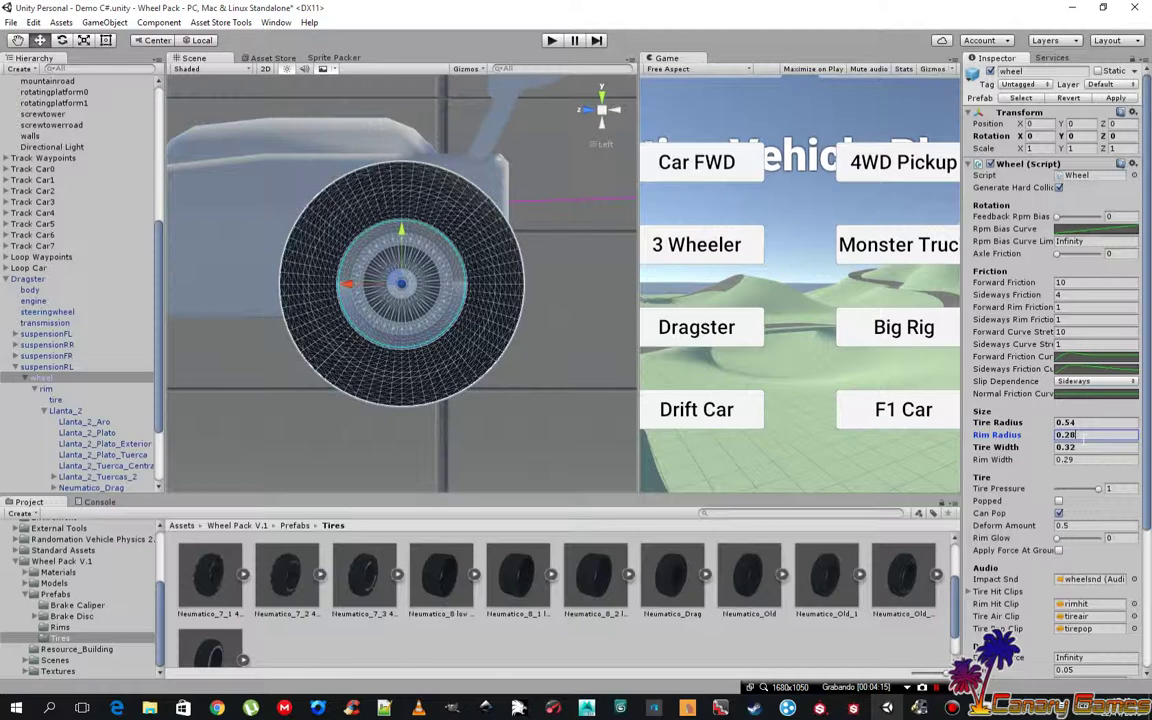
key(BackSpace)
text(9)
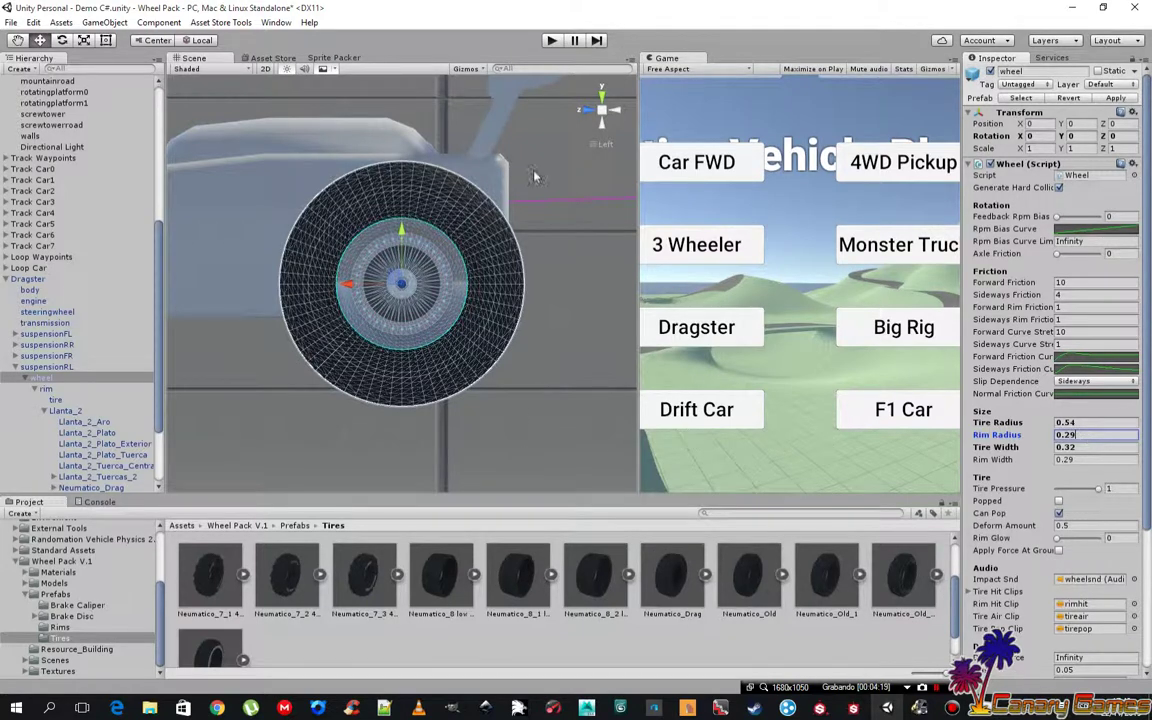
click(586, 110)
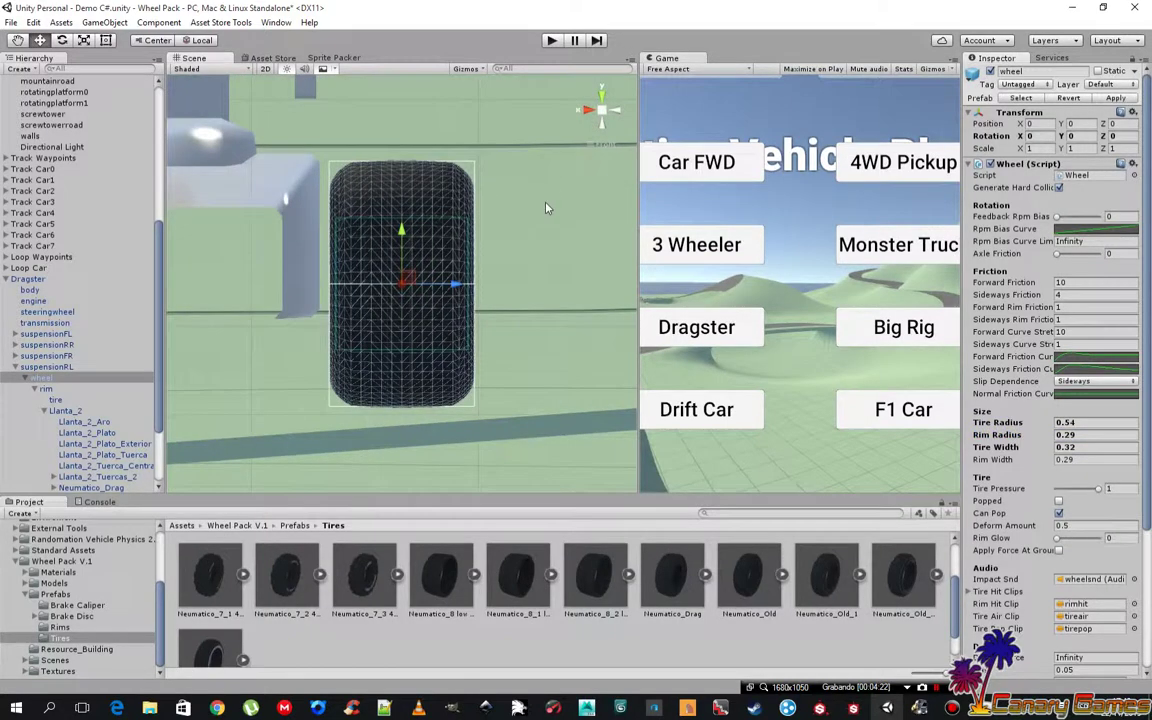
Hide the Neumatico_Drag tire to expose the rear-left rim
scroll(546, 208, up, 3)
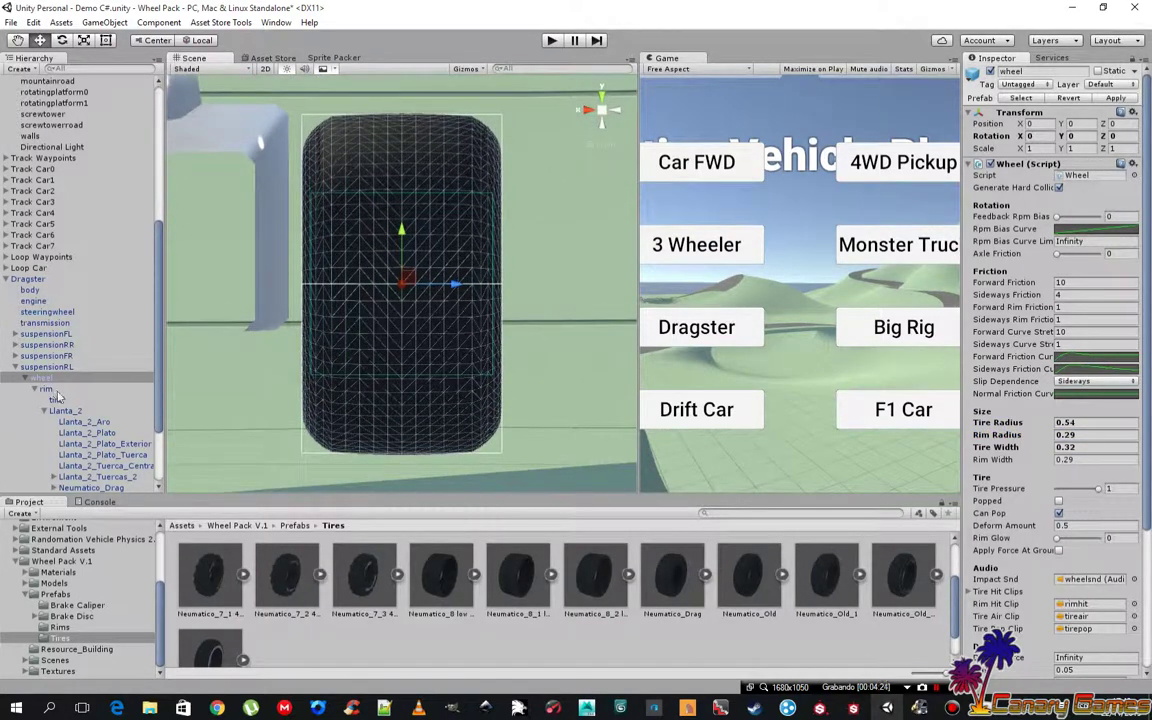
click(79, 487)
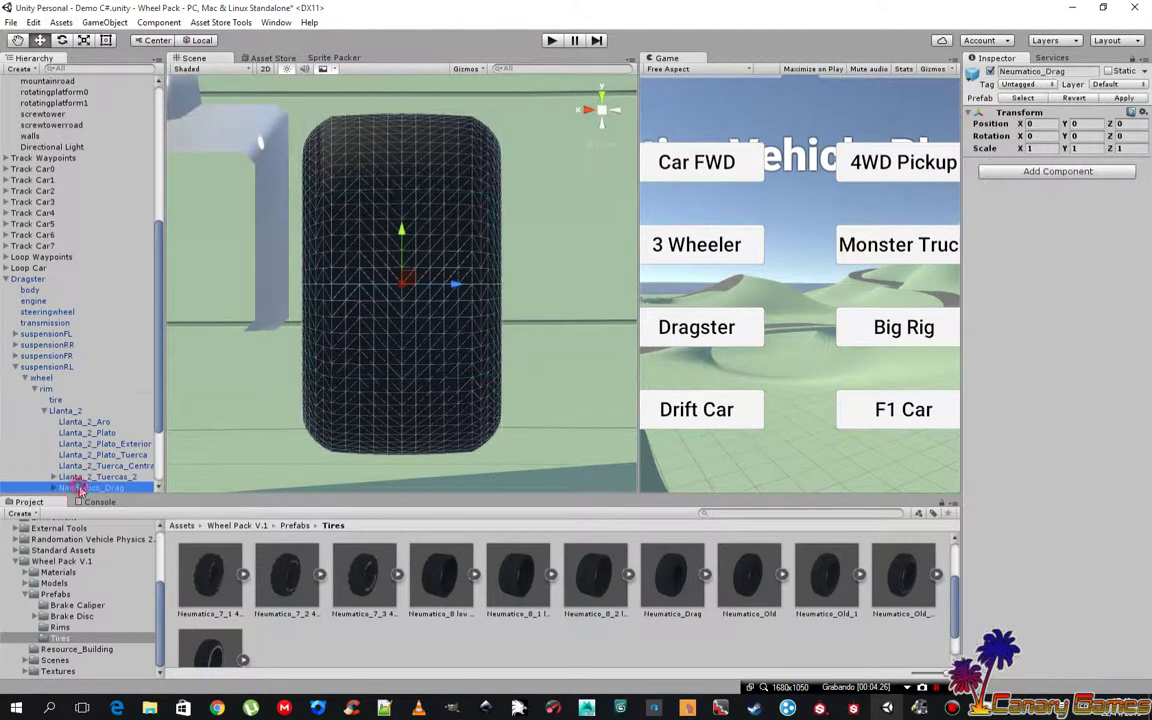
click(990, 71)
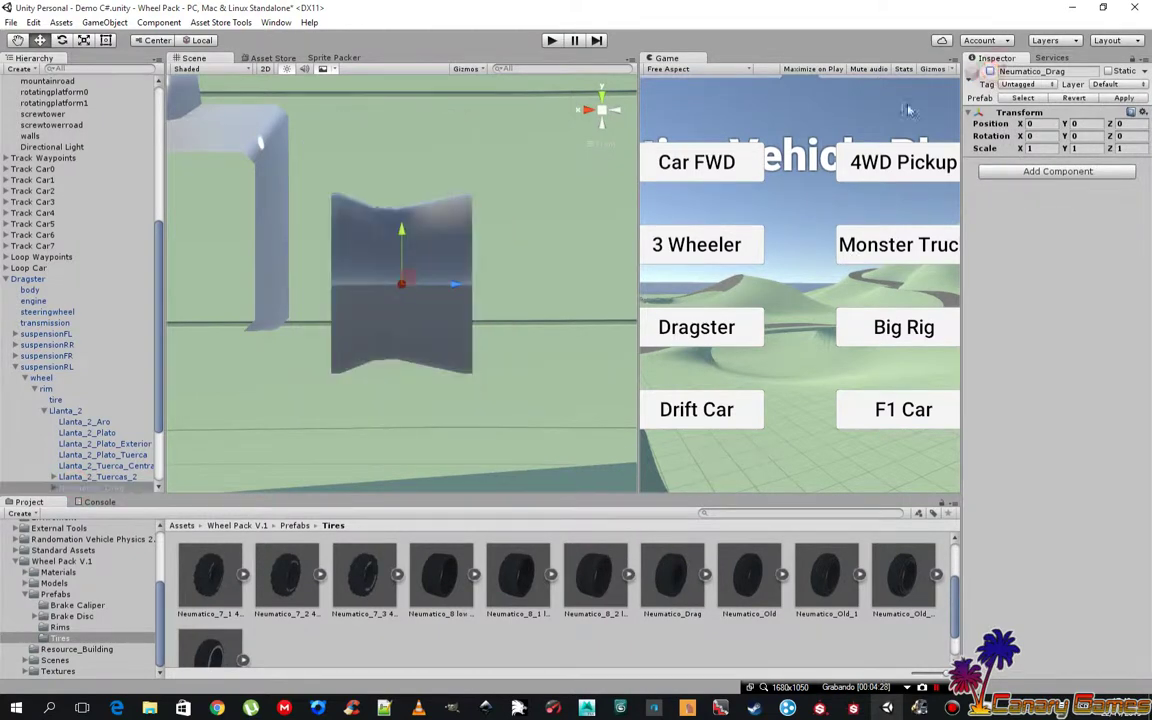
Set the wheel's Rim Width to 0.23 and switch to the Left view
click(42, 378)
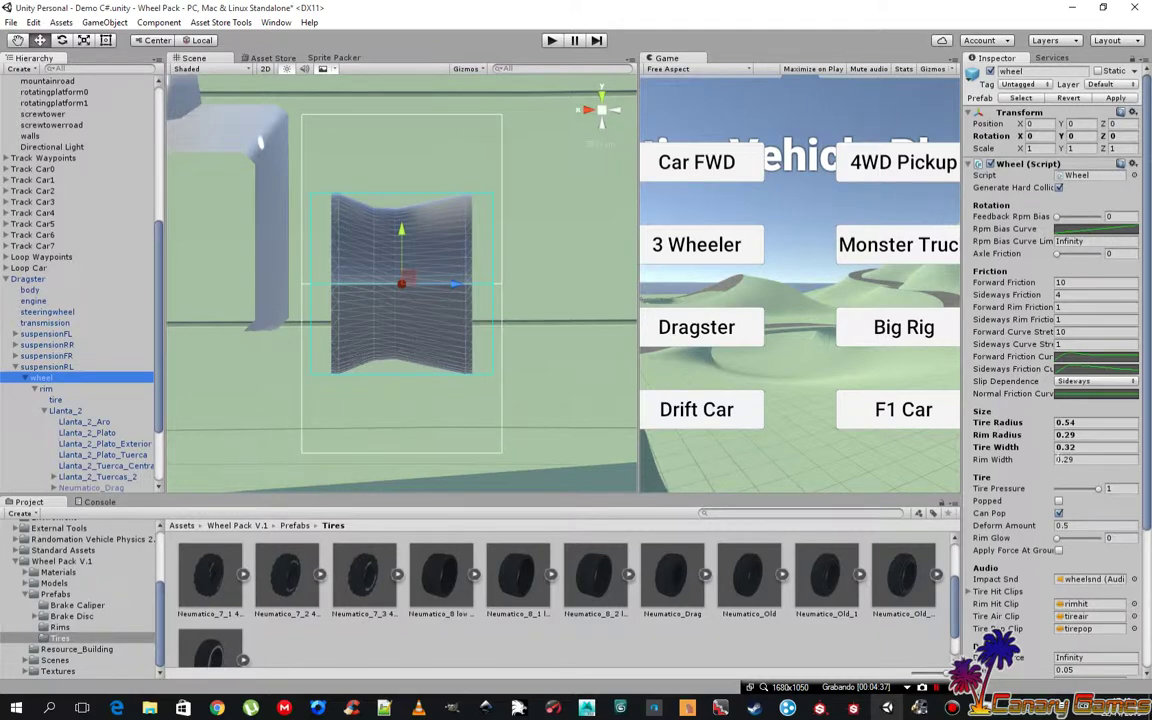
click(1066, 459)
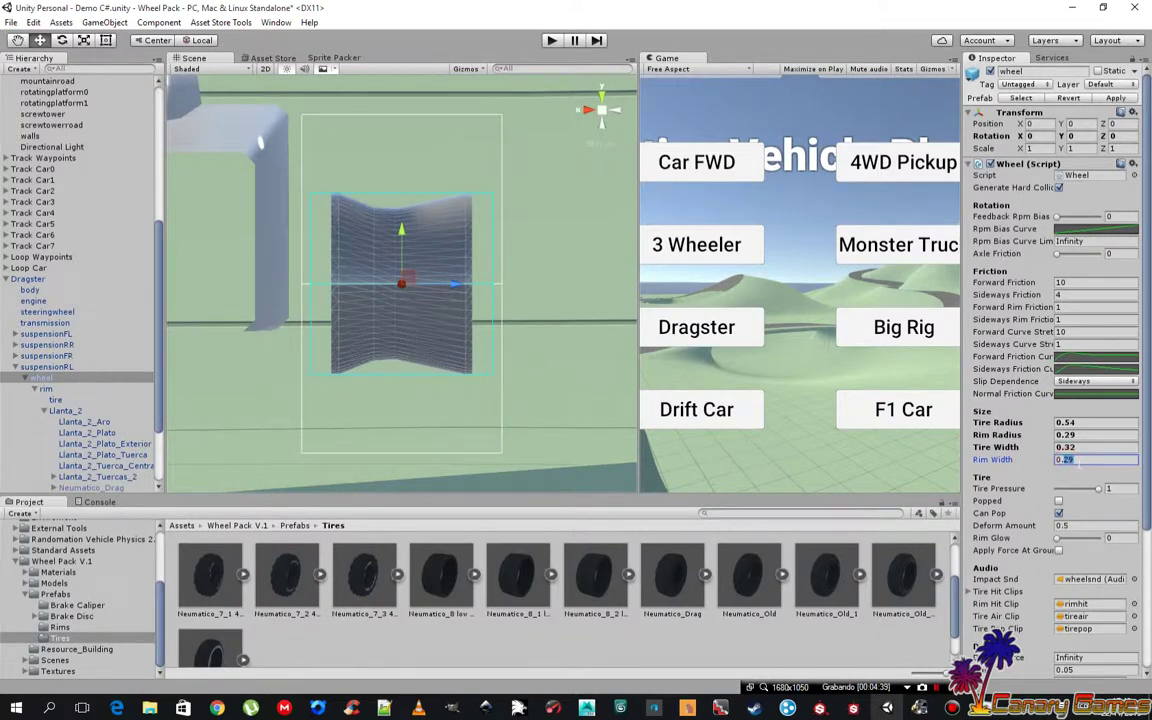
text(0.2)
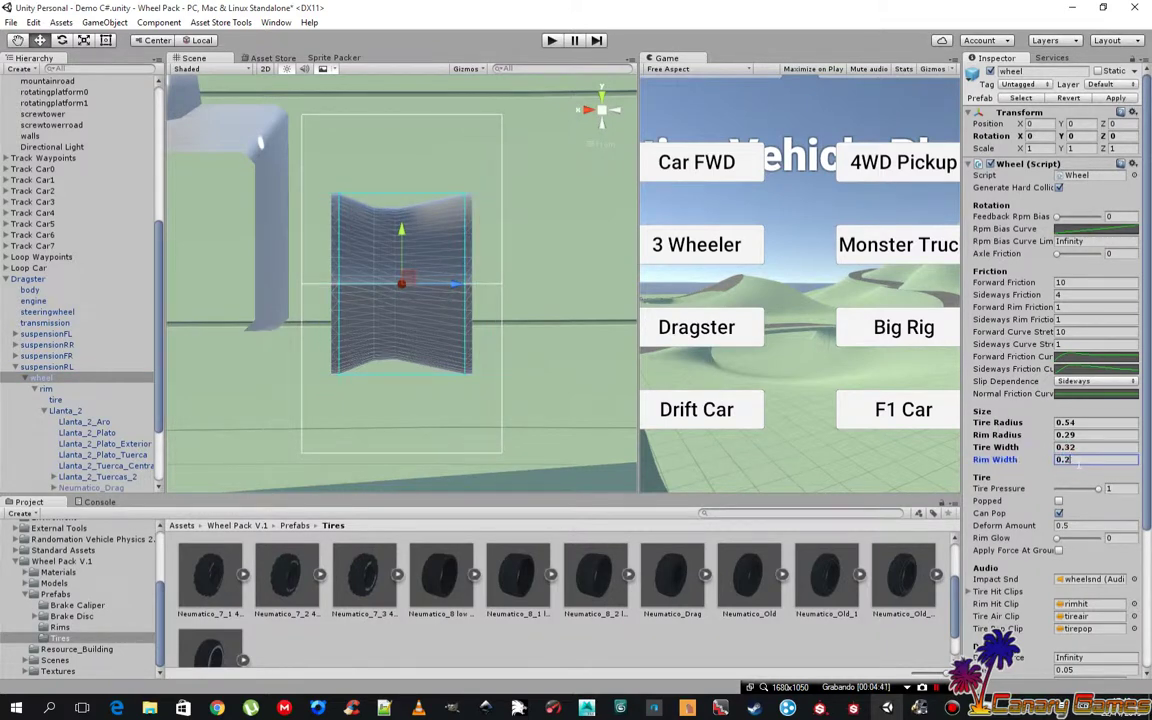
text(5)
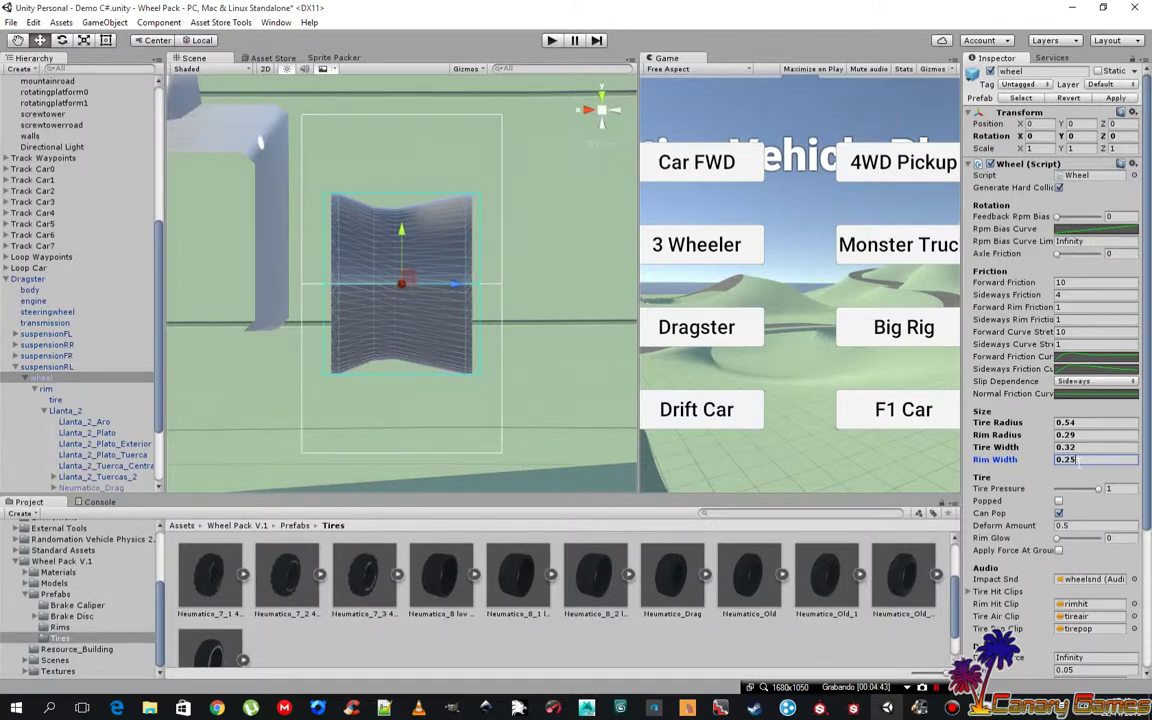
key(BackSpace)
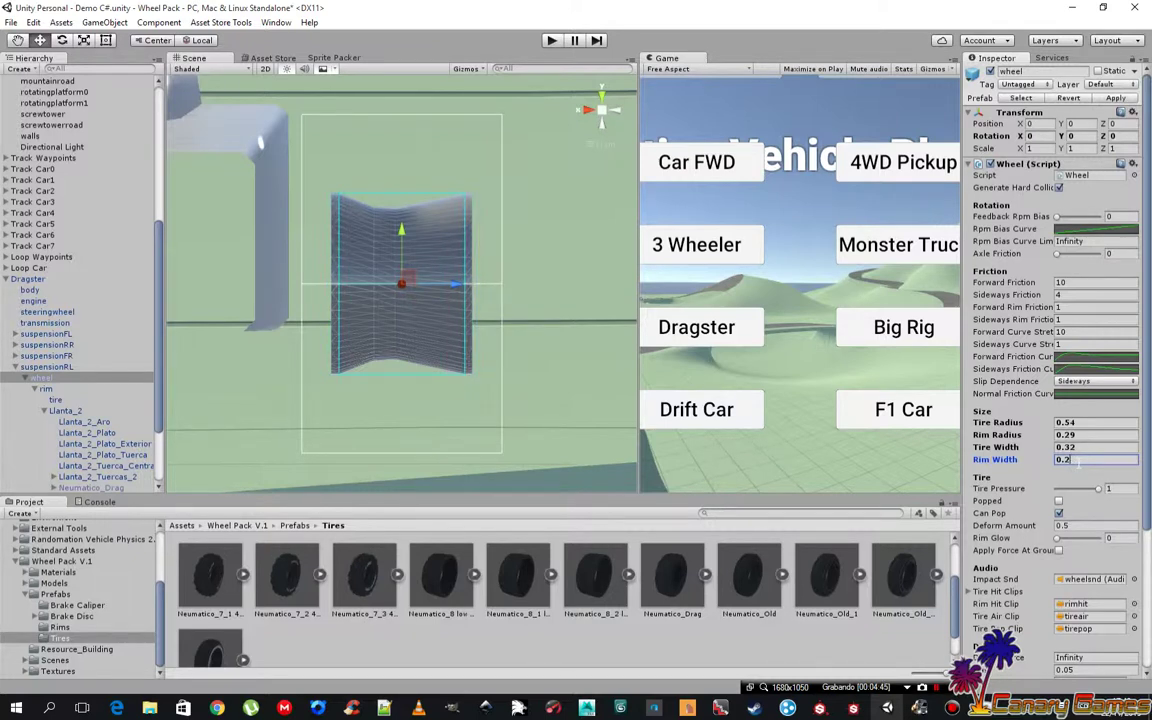
text(3)
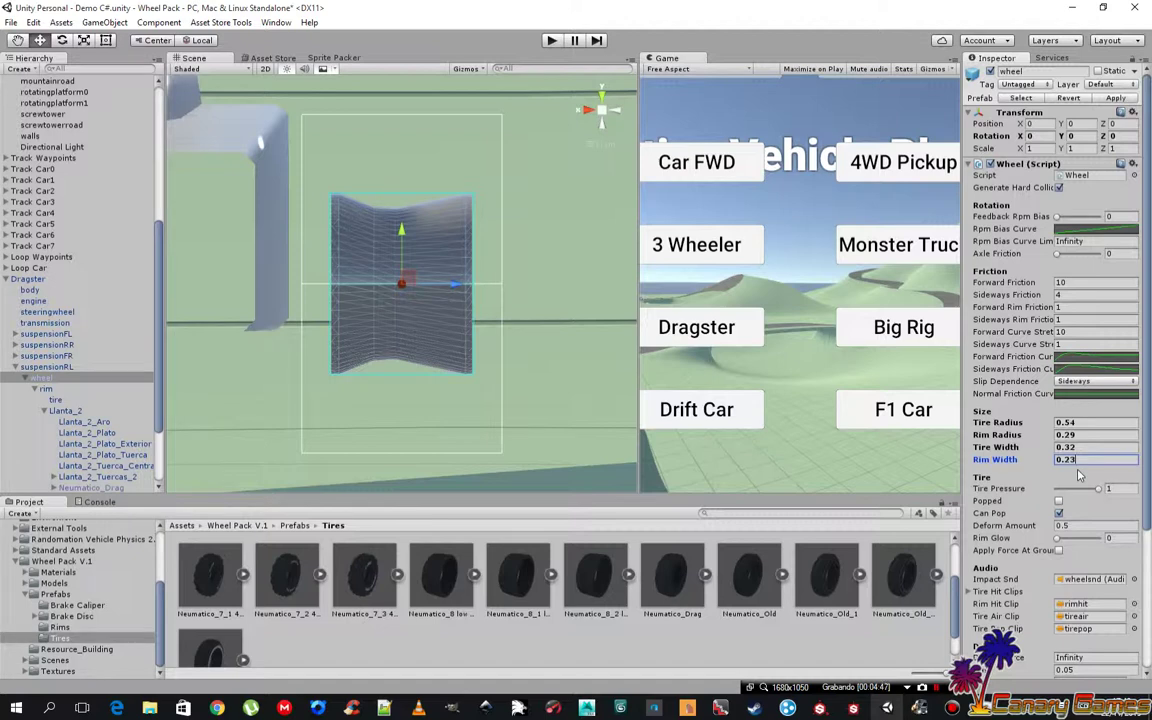
click(614, 107)
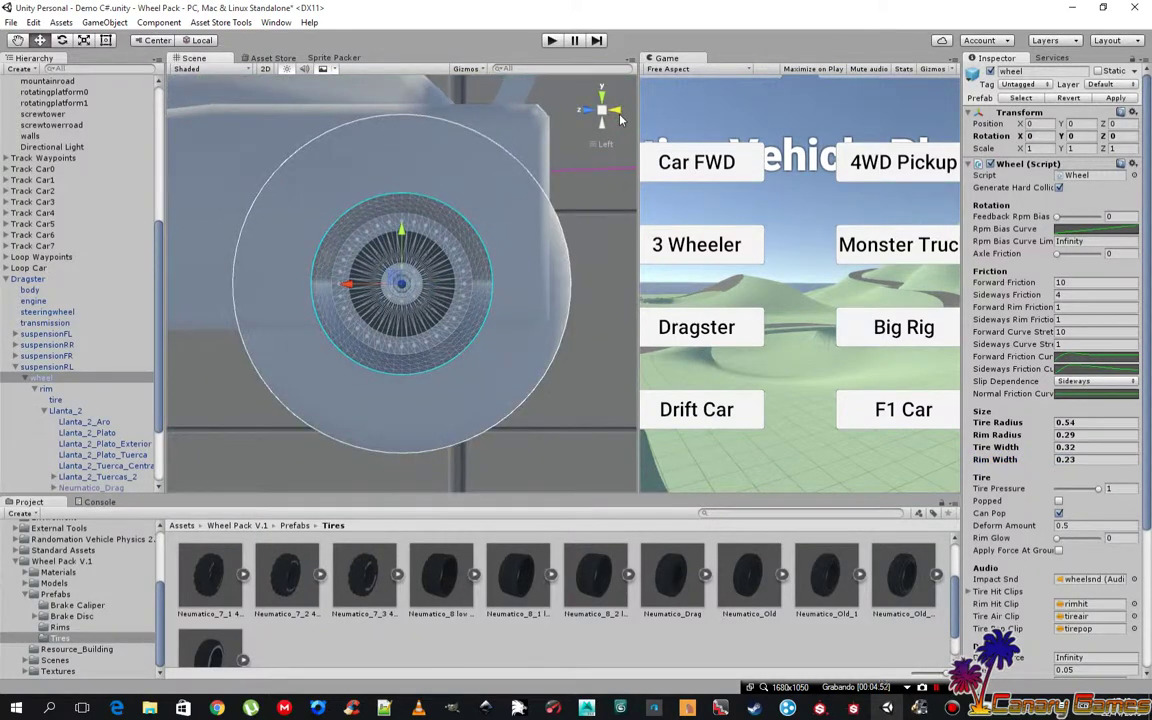
click(82, 488)
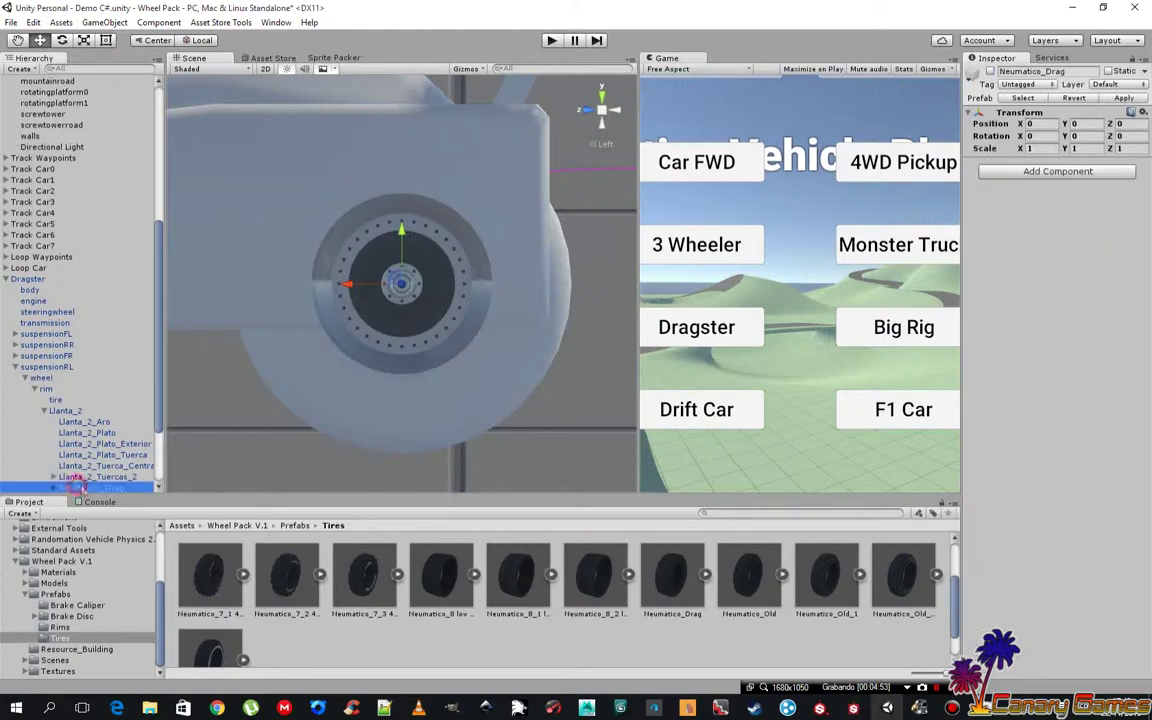
click(990, 72)
mouse_move(490, 208)
alt+mouse_down()
mouse_move(661, 295)
mouse_move(411, 297)
mouse_move(477, 260)
alt+mouse_up()
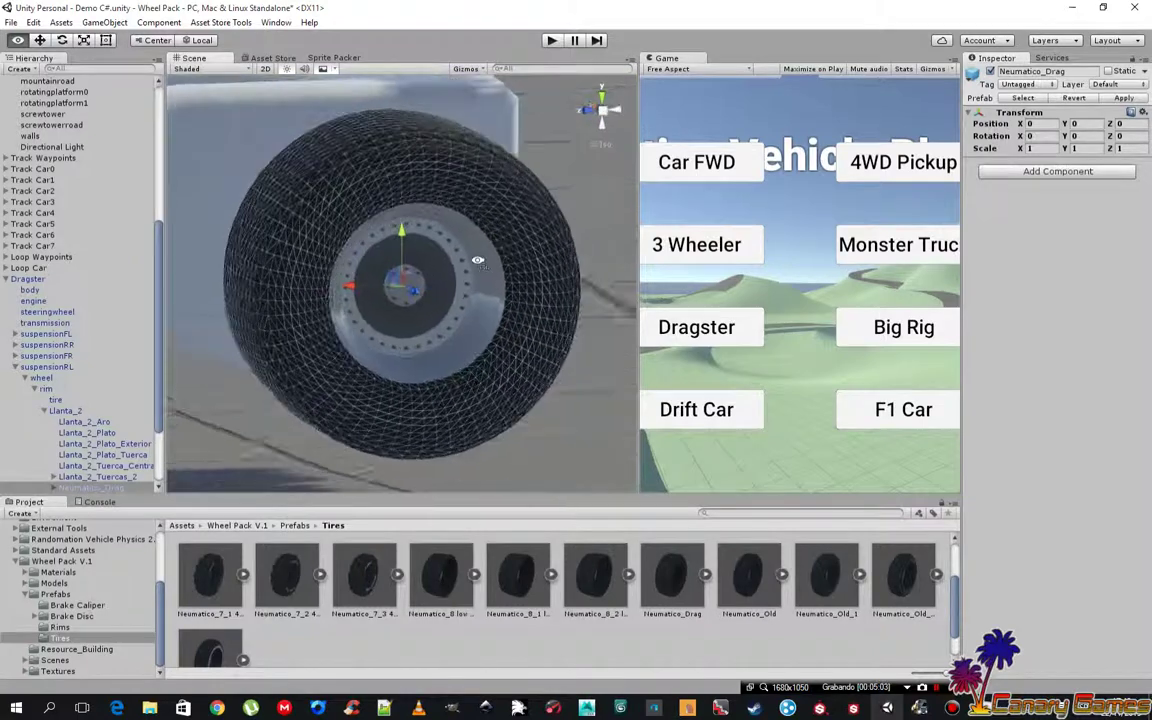
scroll(443, 249, down, 3)
scroll(446, 254, down, 3)
scroll(446, 254, down, 2)
scroll(465, 306, down, 2)
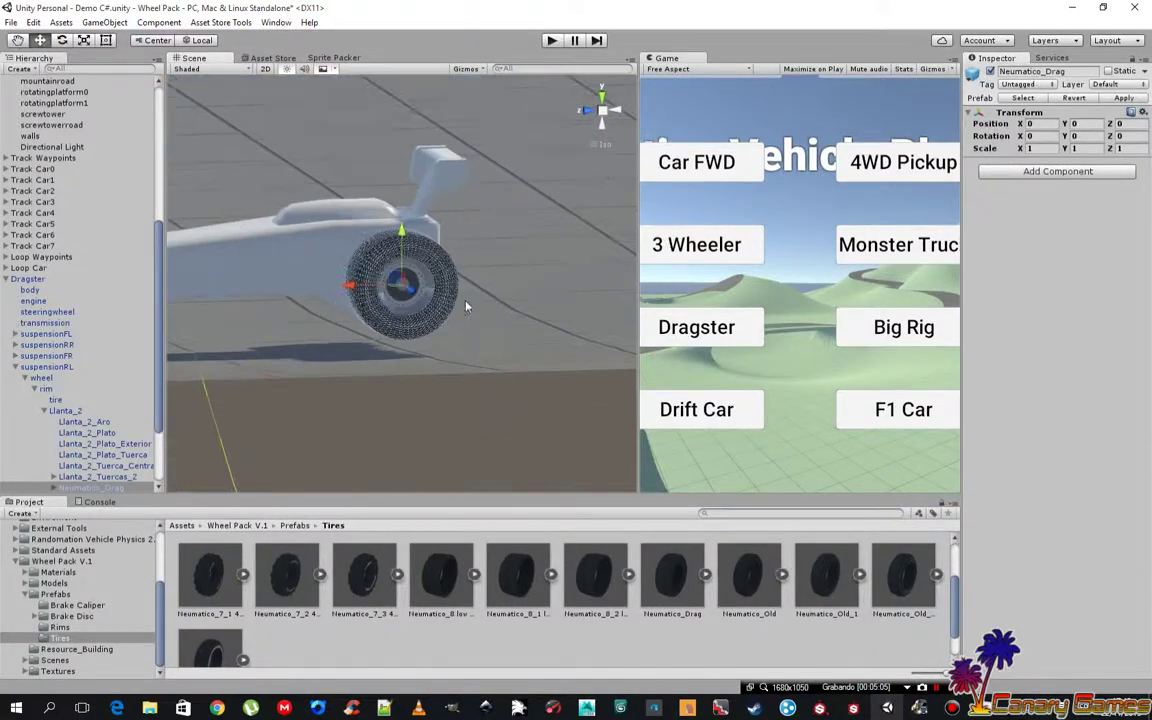
alt+drag(465, 306, 548, 279)
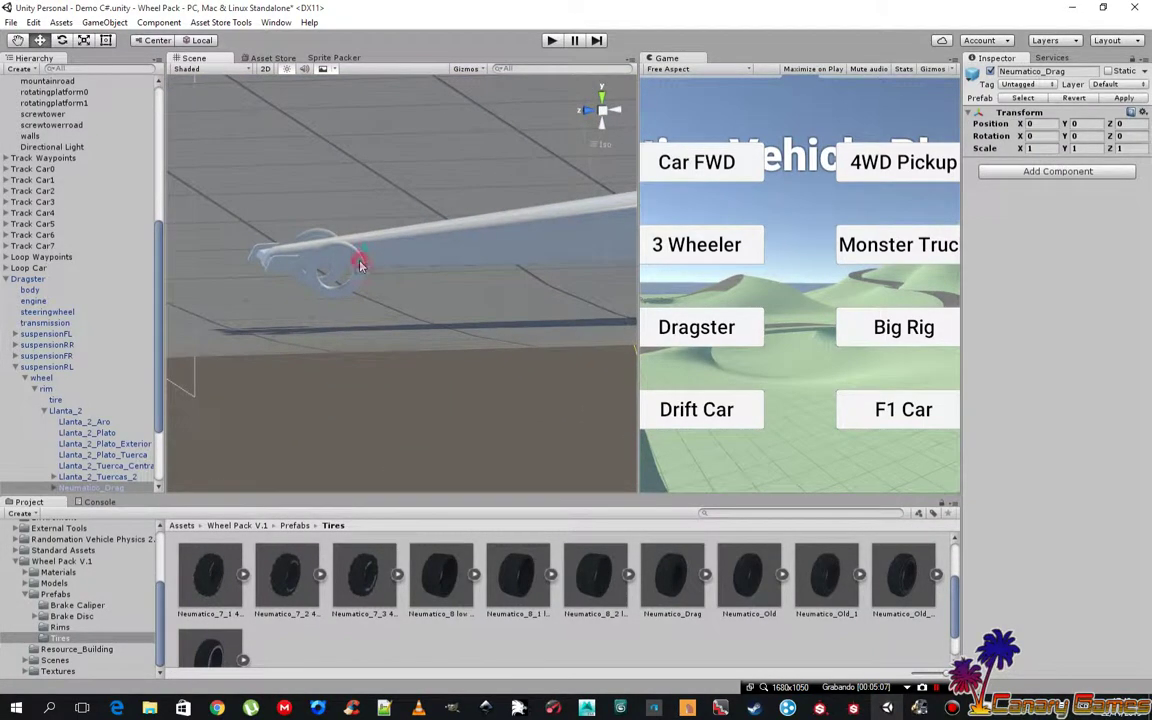
click(361, 264)
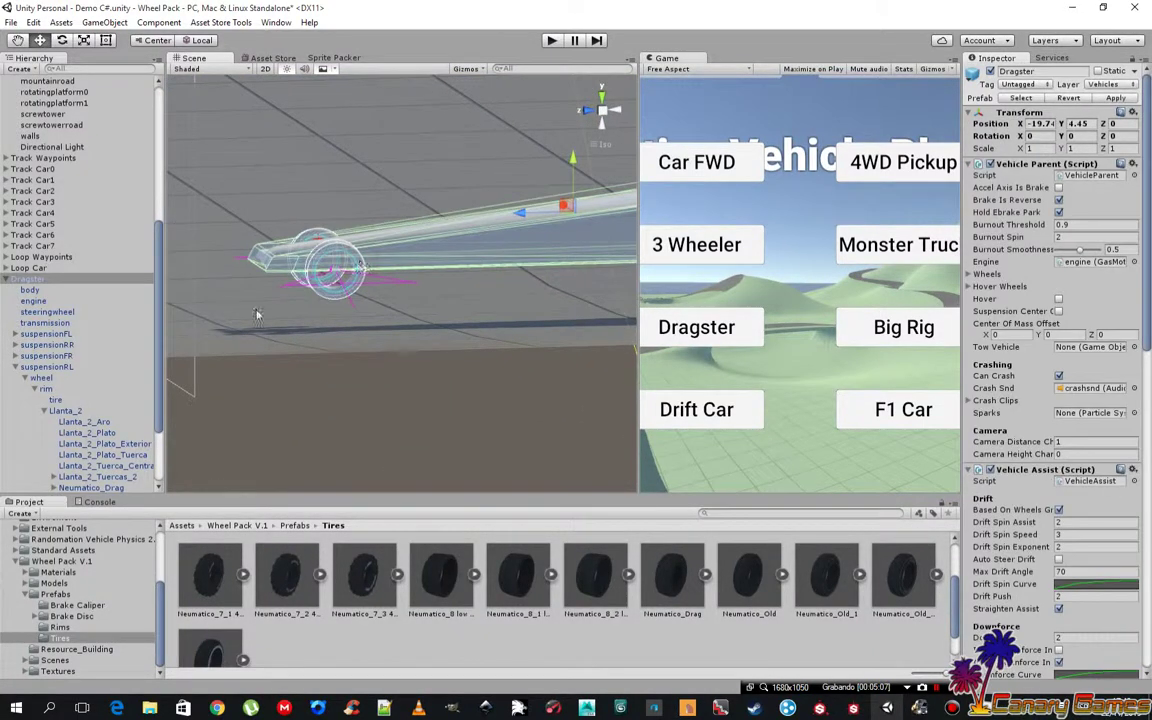
click(322, 274)
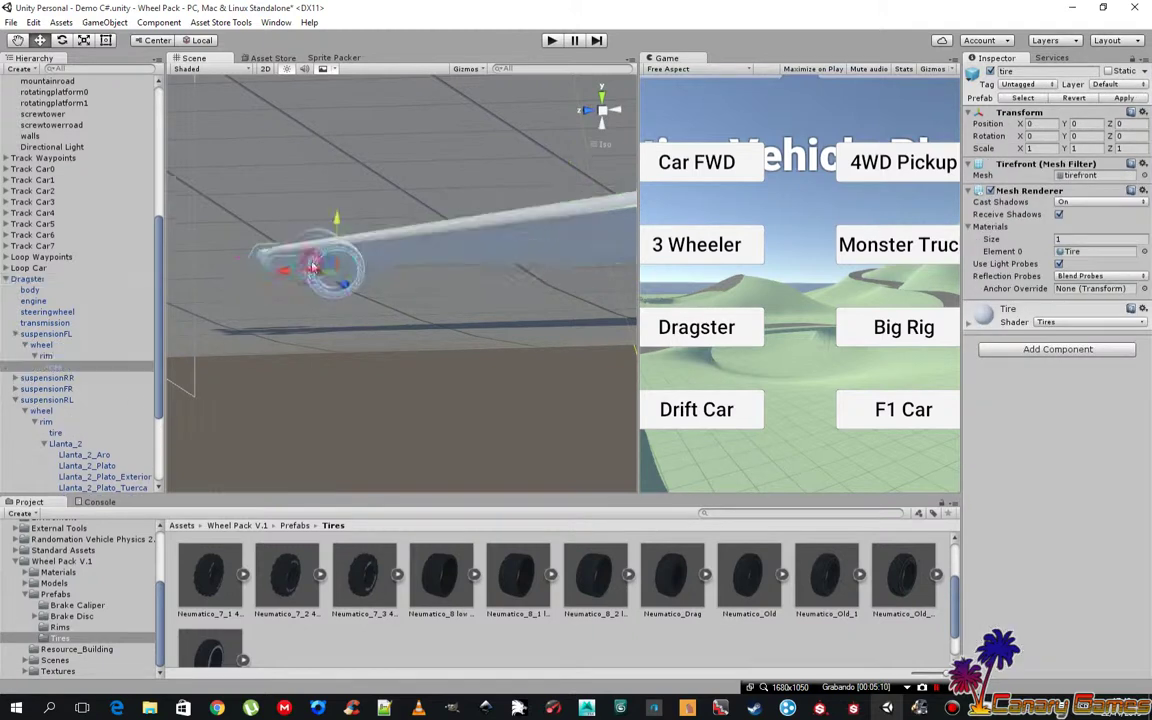
double_click(70, 366)
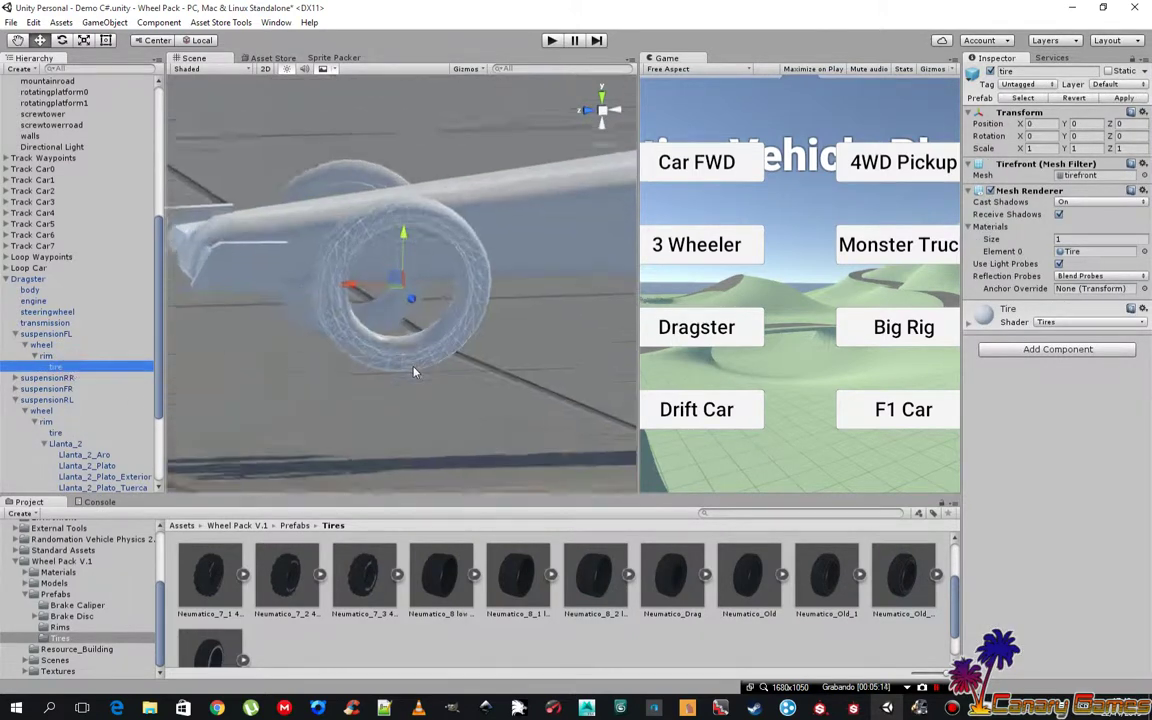
alt+drag(414, 371, 314, 368)
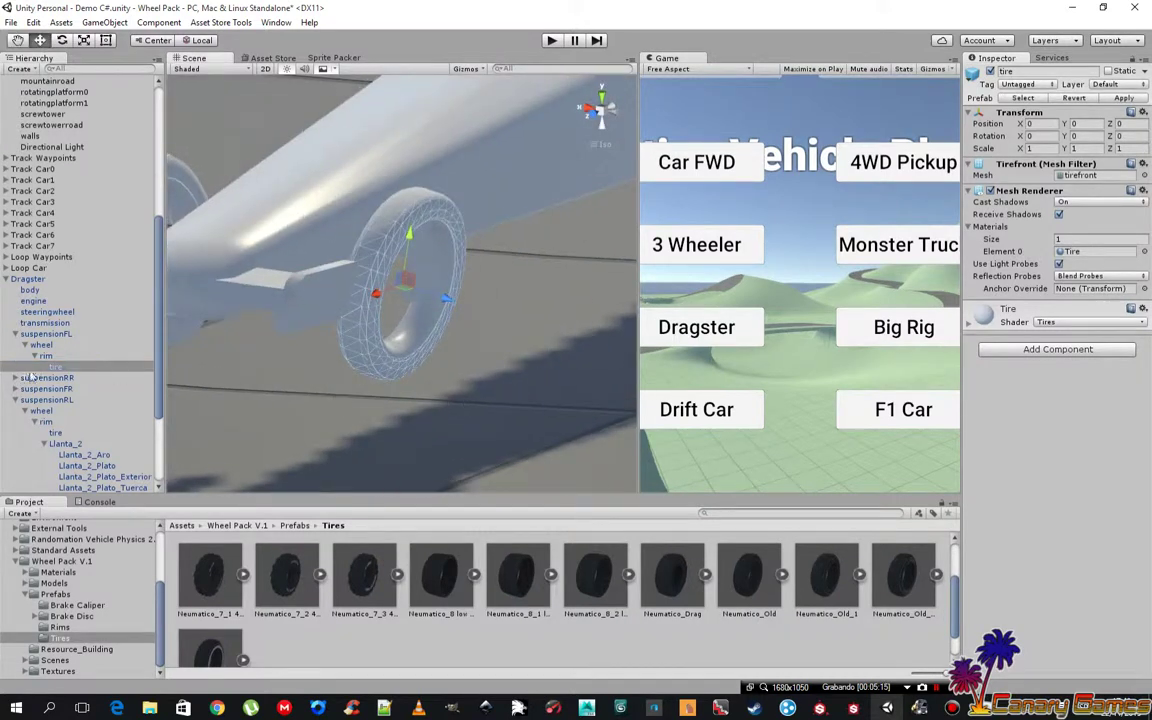
click(70, 356)
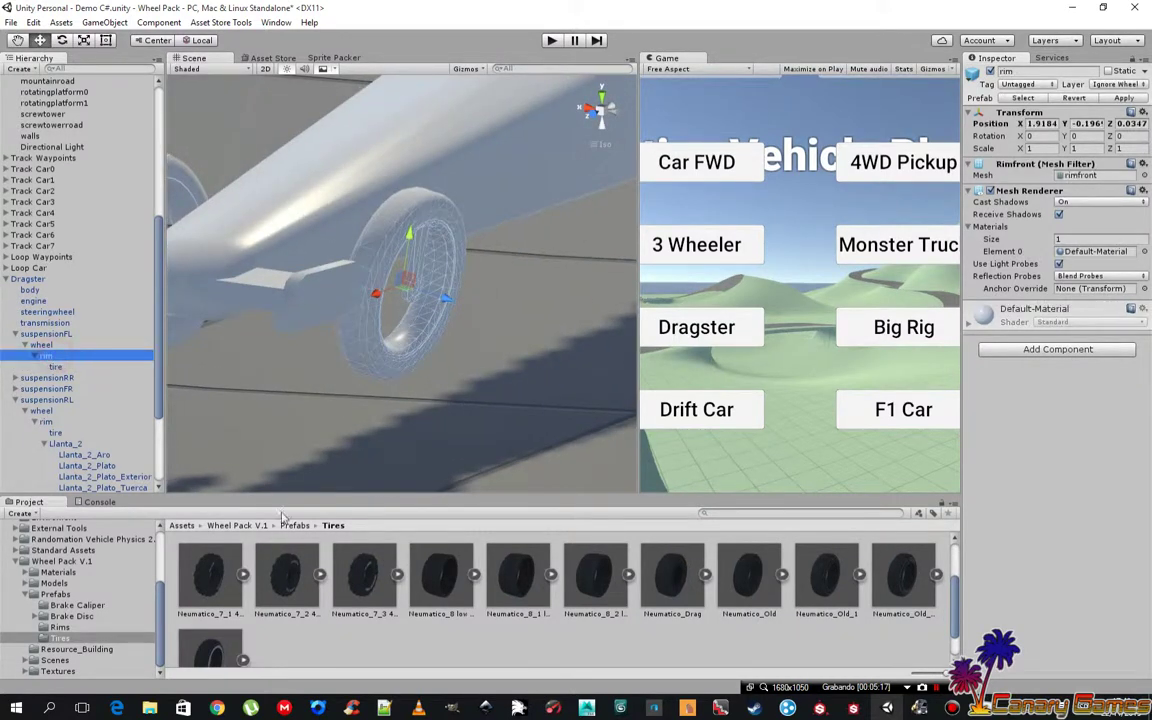
Attach the Llanta_2 rim prefab under the front-left wheel's rim in the Hierarchy
click(72, 627)
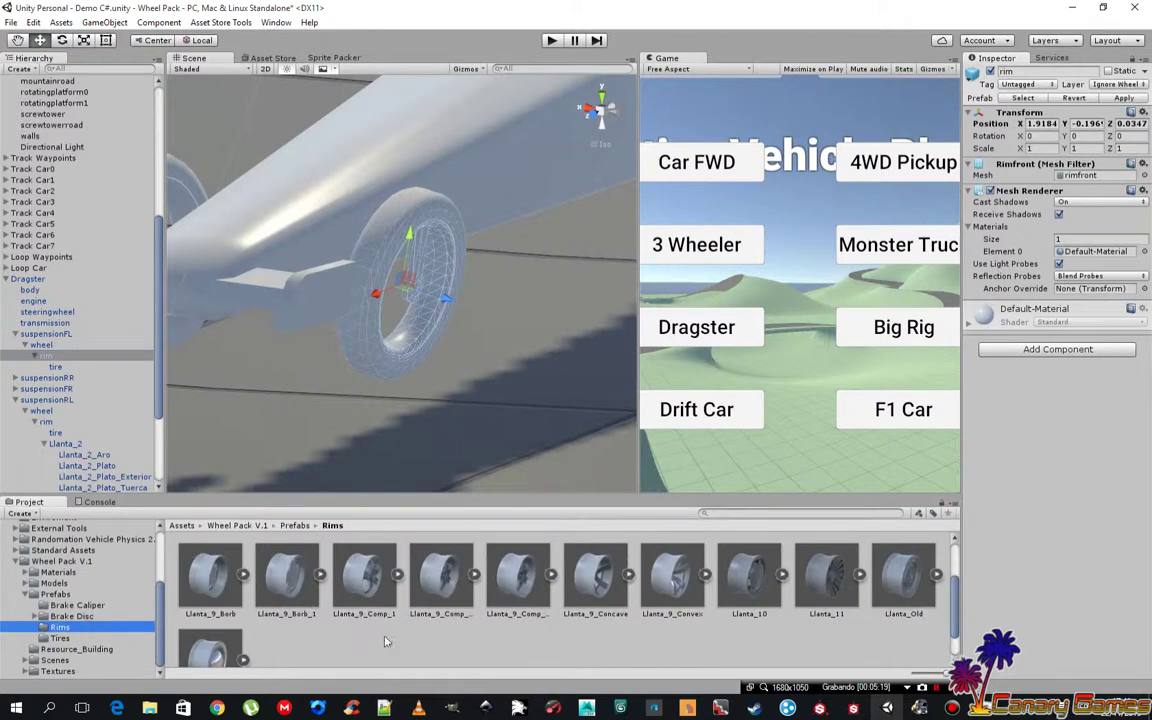
scroll(300, 620, up, 5)
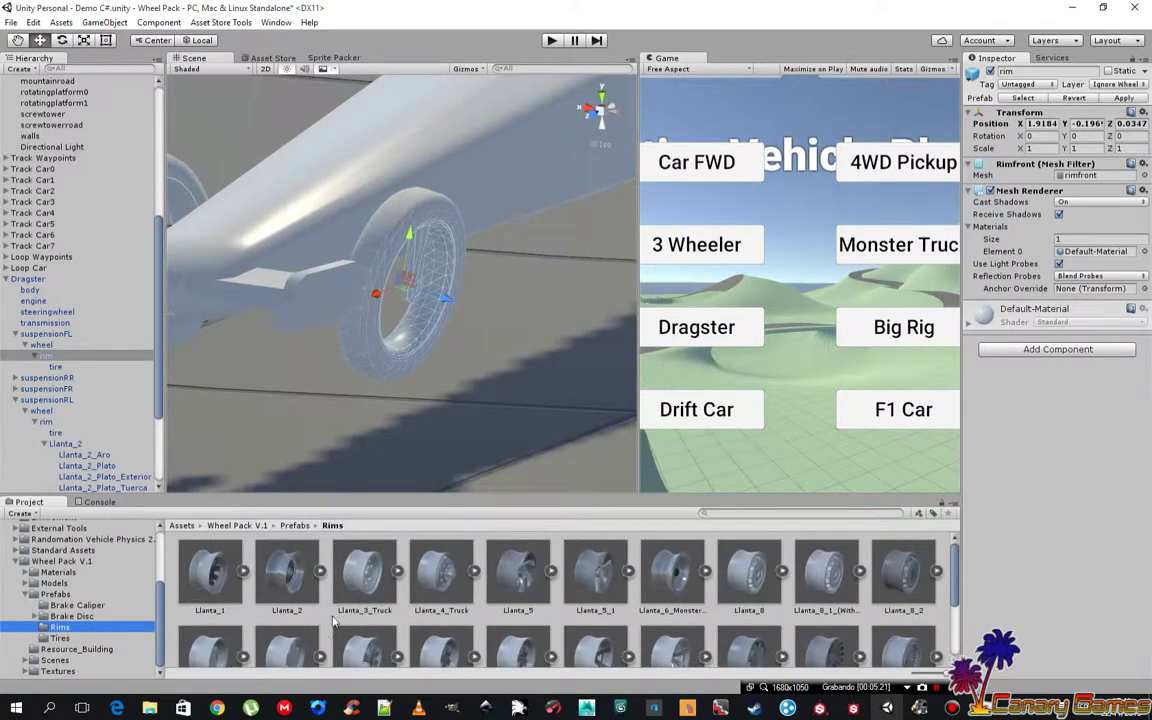
drag(287, 572, 75, 357)
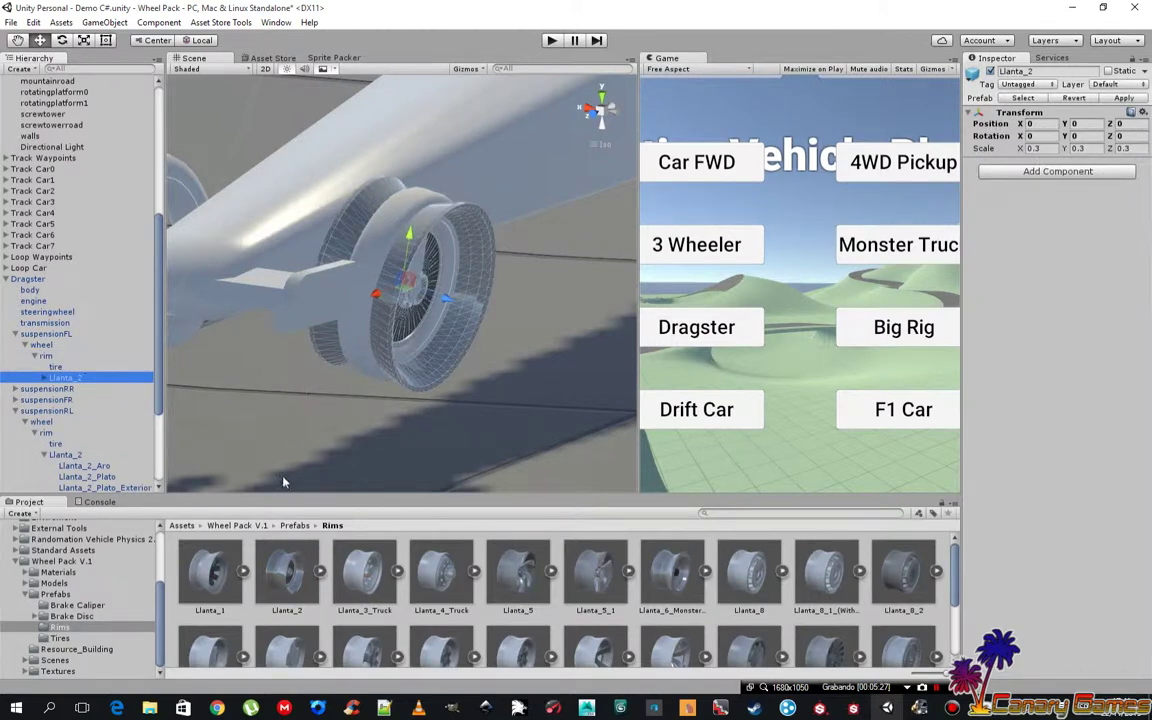
Browse the Tires prefabs, then select the Wheel Pack Models folder
click(88, 639)
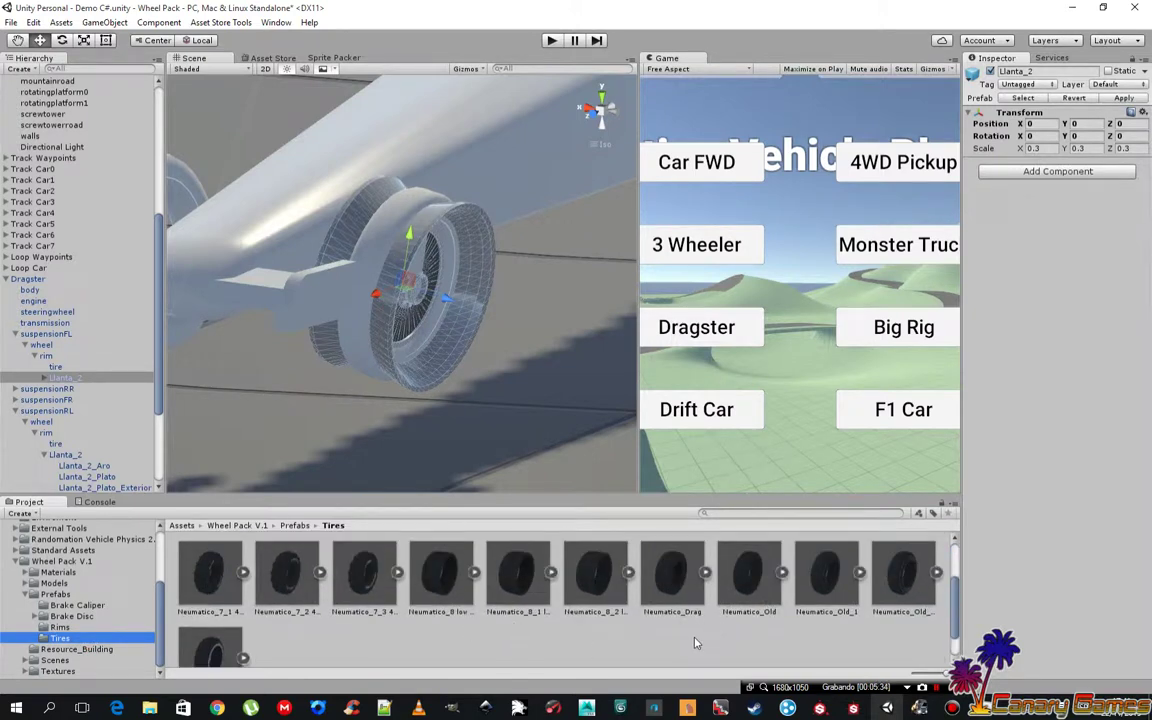
scroll(697, 643, up, 3)
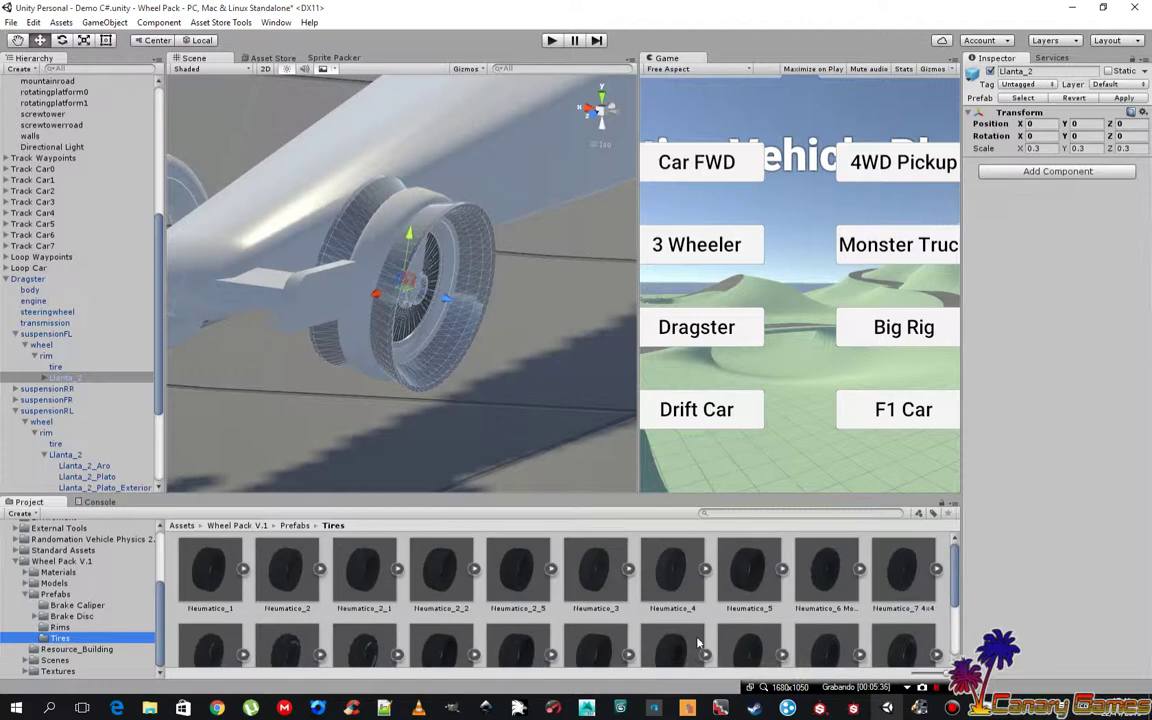
scroll(692, 633, down, 1)
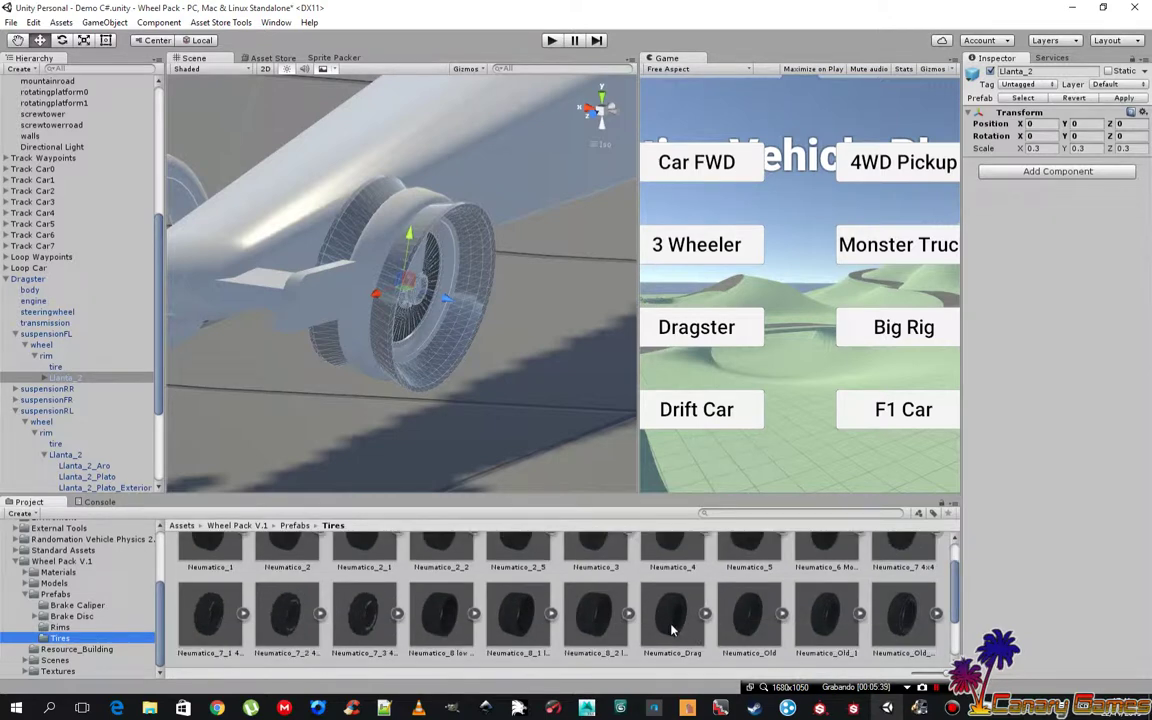
click(56, 583)
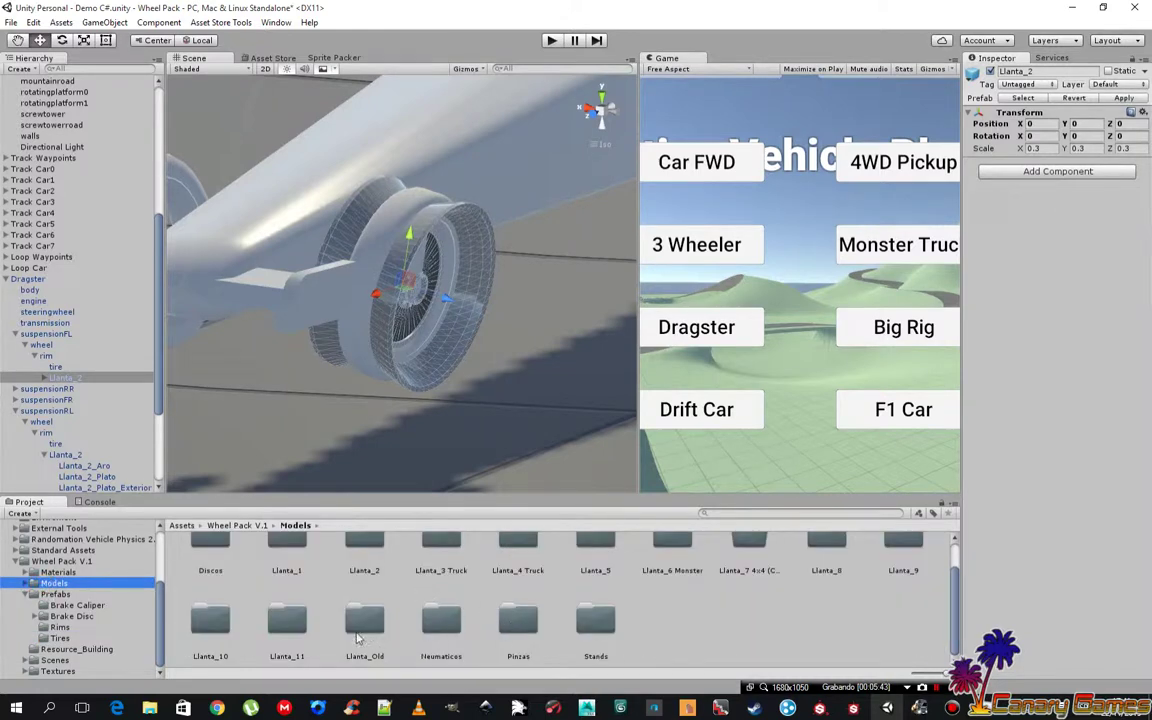
Drop the Neumatico_Drag_Front model from Neumaticos into the scene and move it forward along Z
double_click(441, 622)
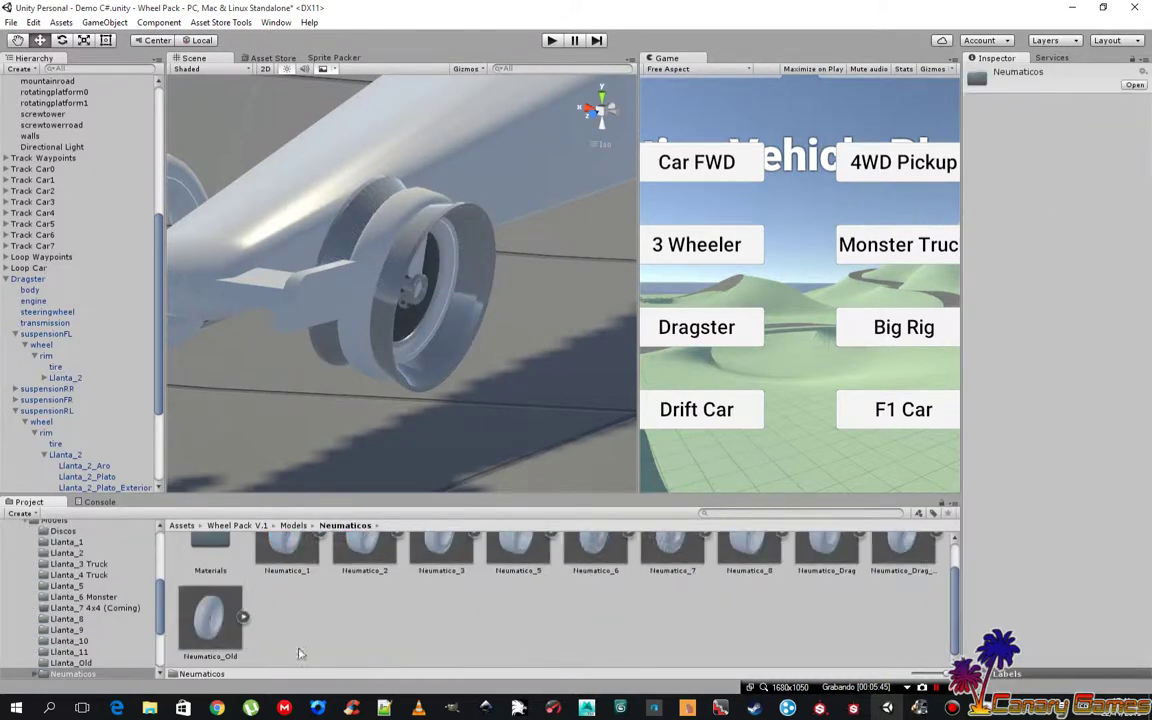
click(888, 551)
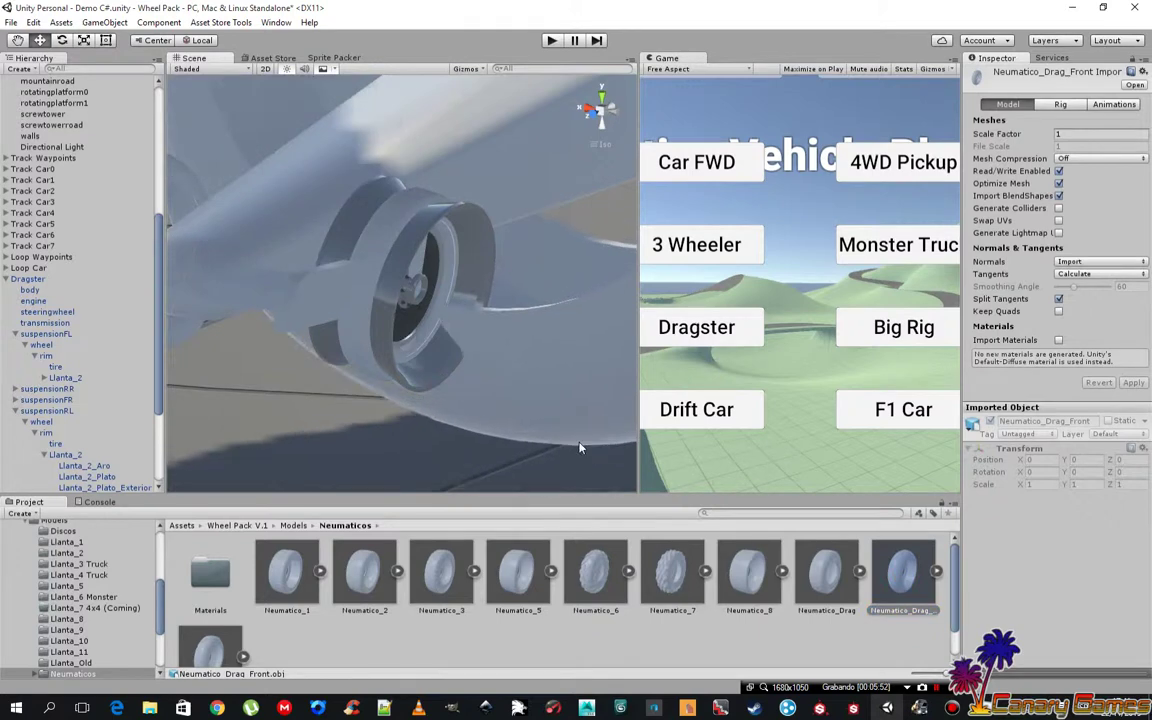
drag(773, 514, 577, 445)
scroll(577, 445, down, 2)
scroll(577, 445, down, 2)
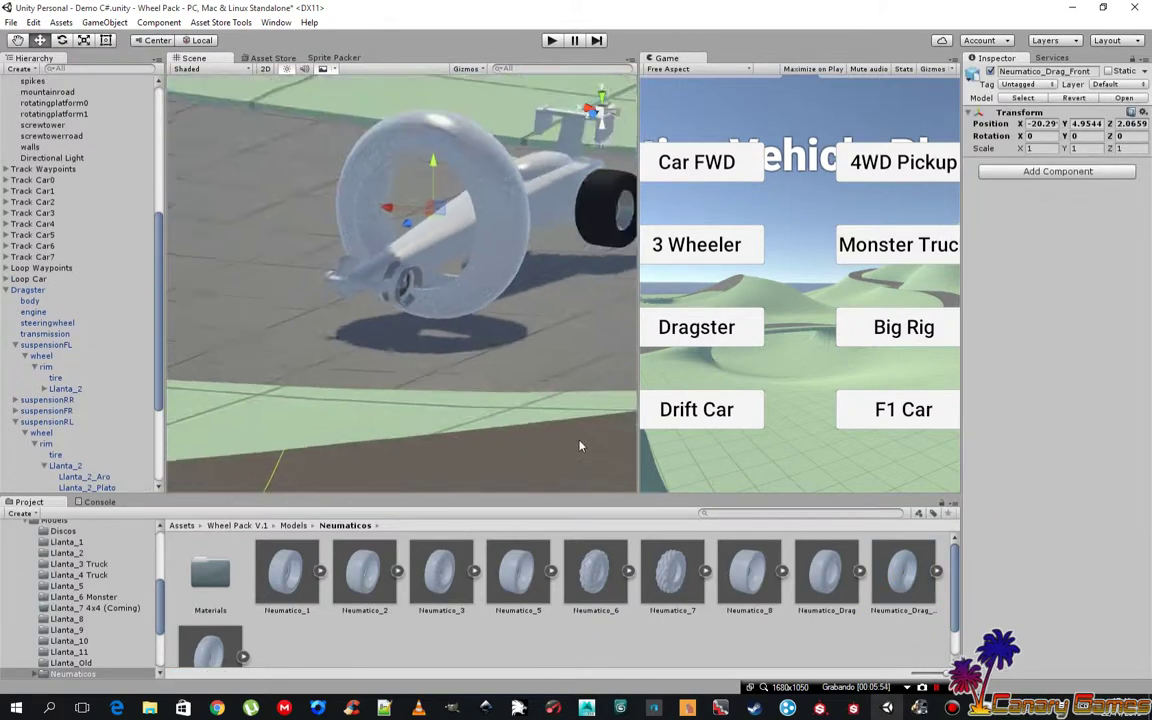
scroll(577, 445, down, 1)
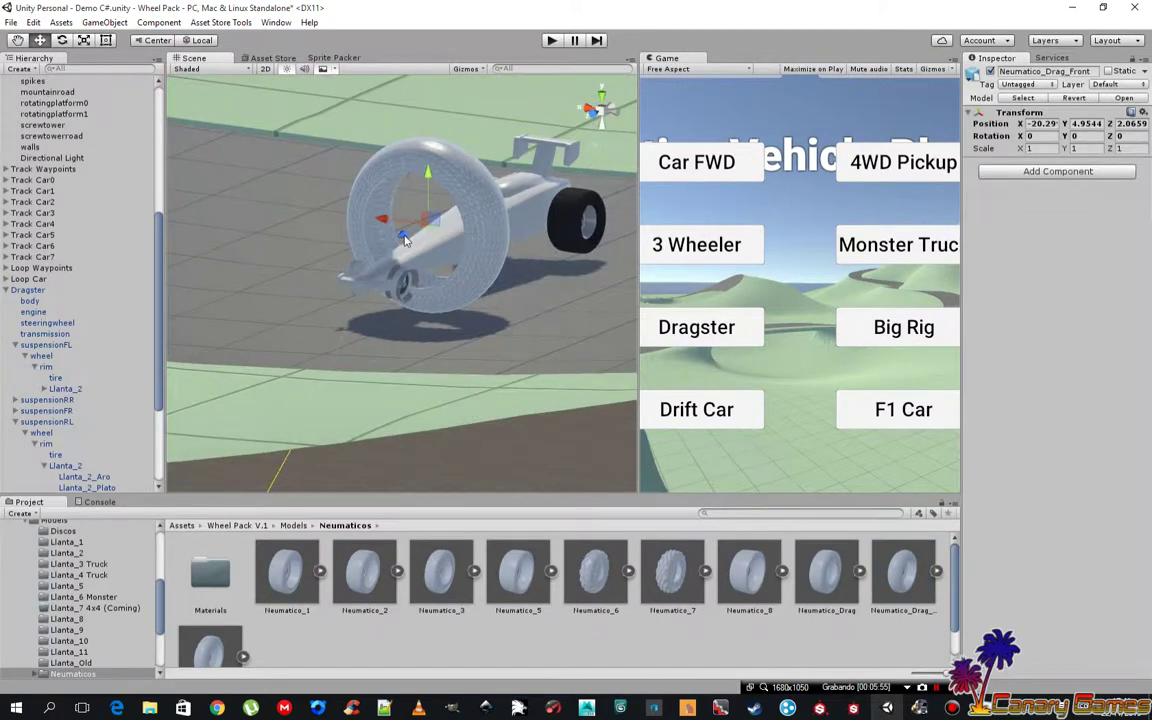
drag(400, 235, 293, 313)
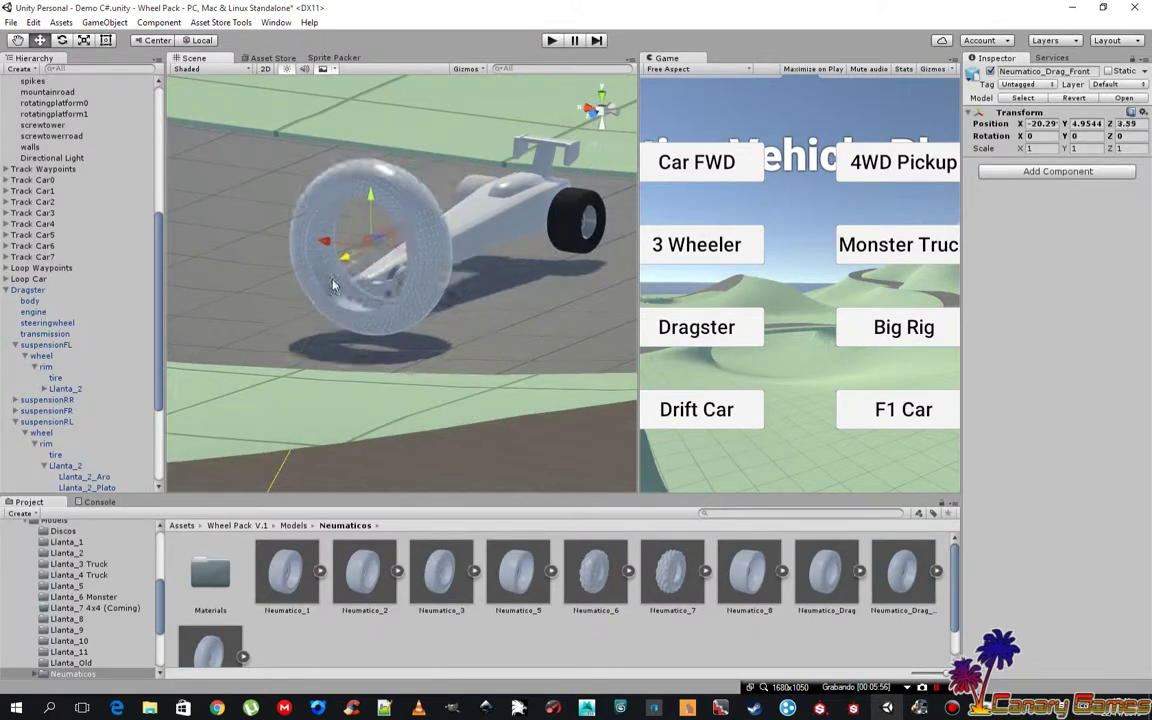
Try applying the Neumatico_Drag_Front material to the new tire's child mesh
double_click(211, 572)
click(211, 572)
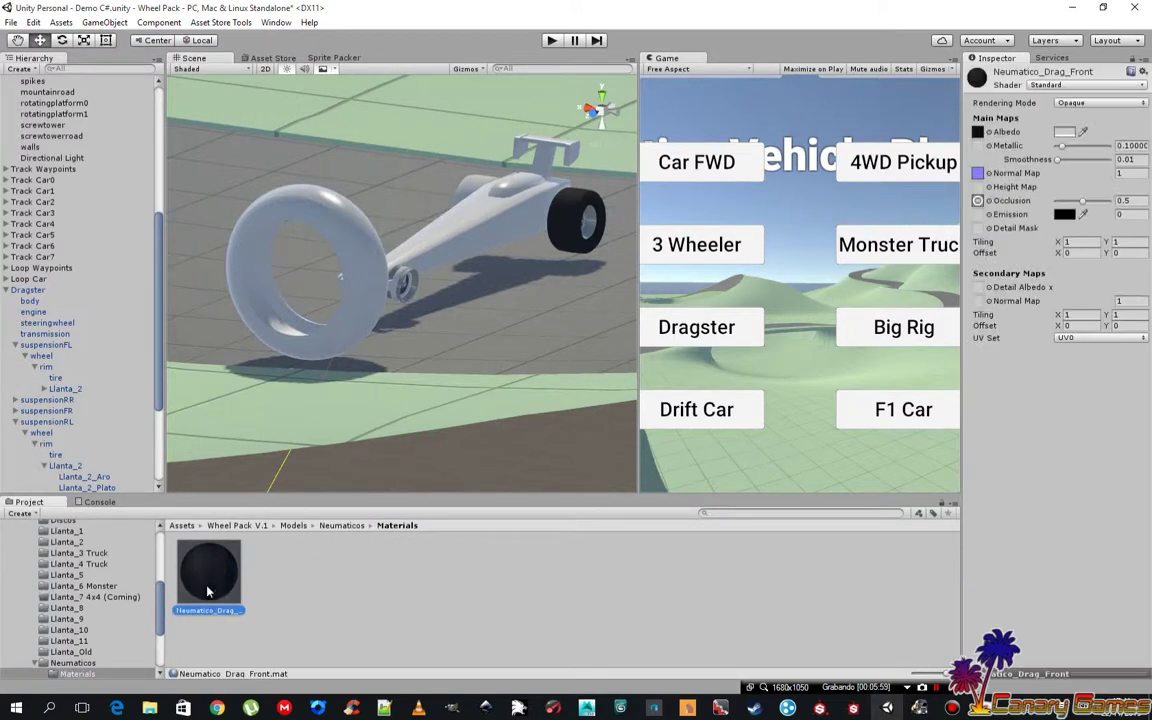
click(235, 230)
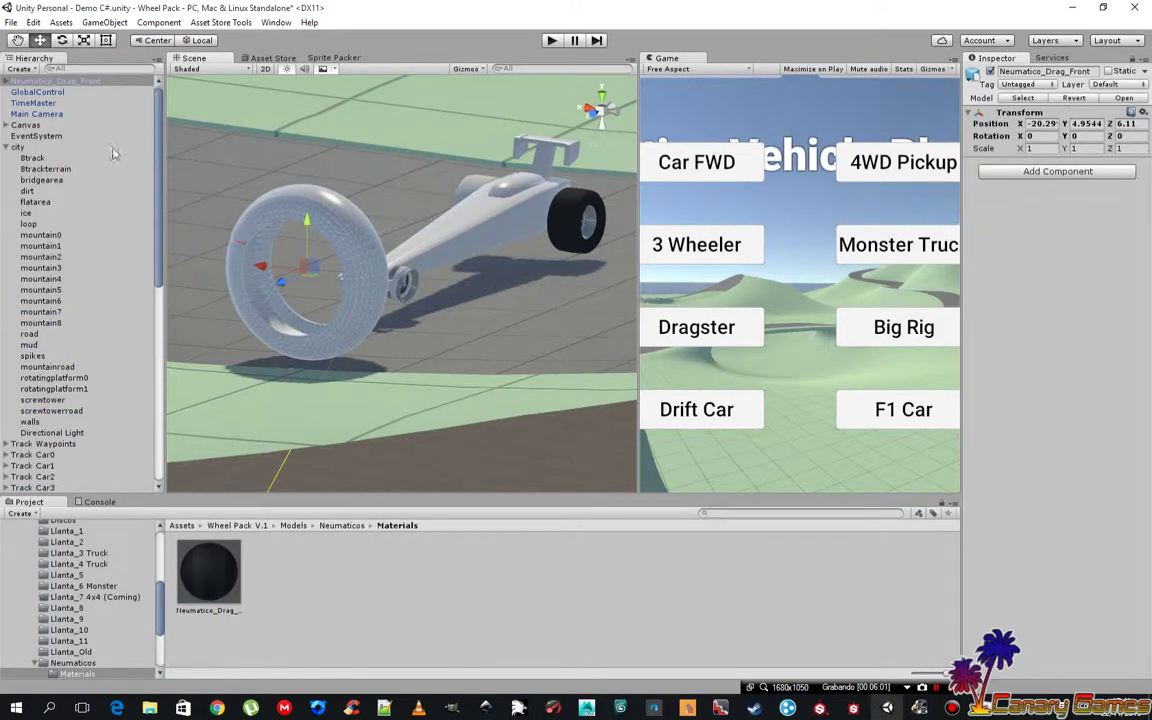
double_click(52, 80)
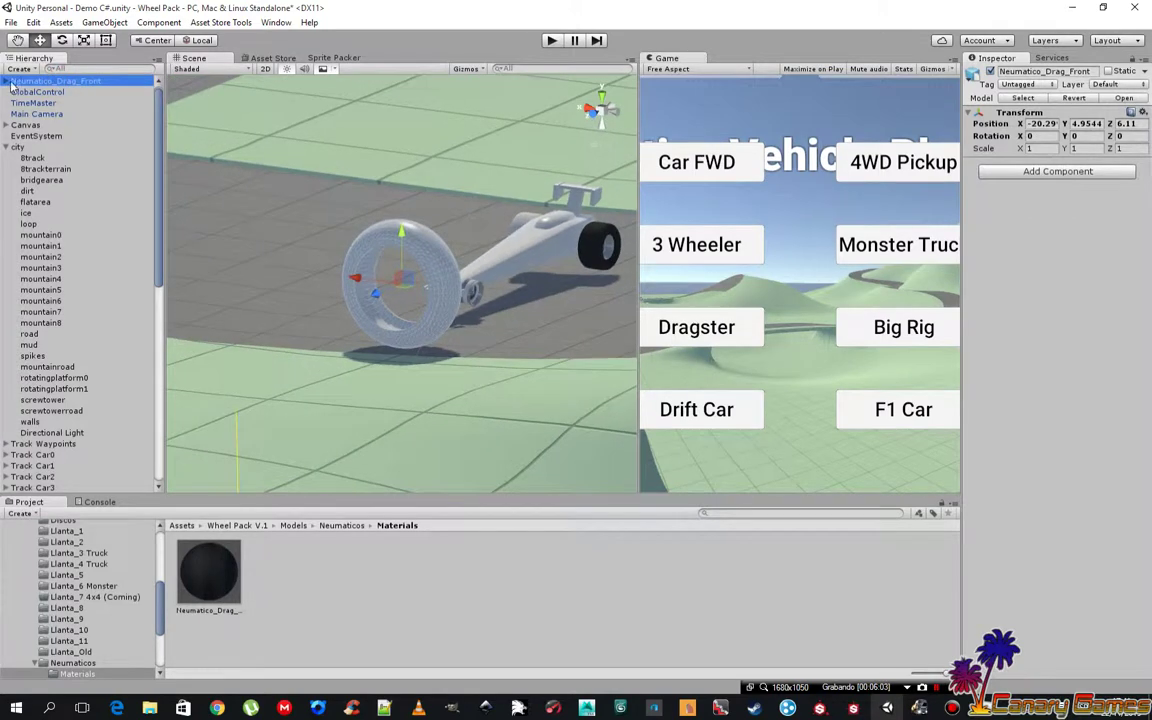
click(8, 81)
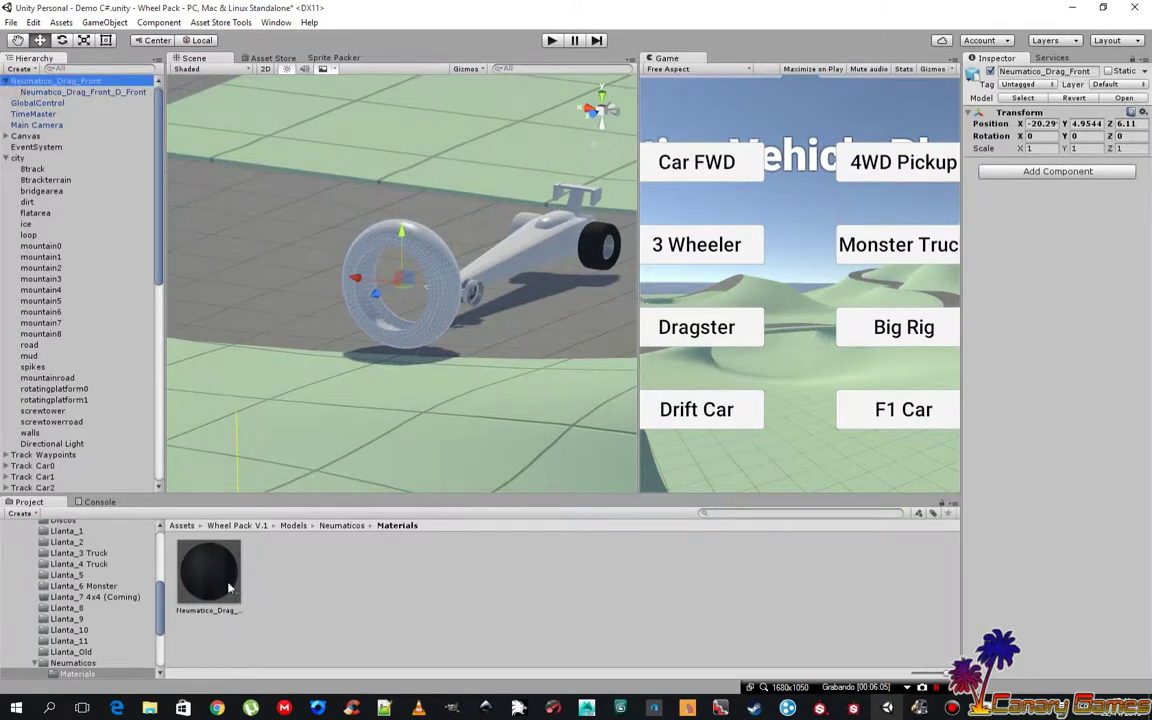
drag(212, 540, 78, 93)
Rename the tire's child mesh to Neumatico_Drag_Front by removing the _D_Front suffix
click(75, 92)
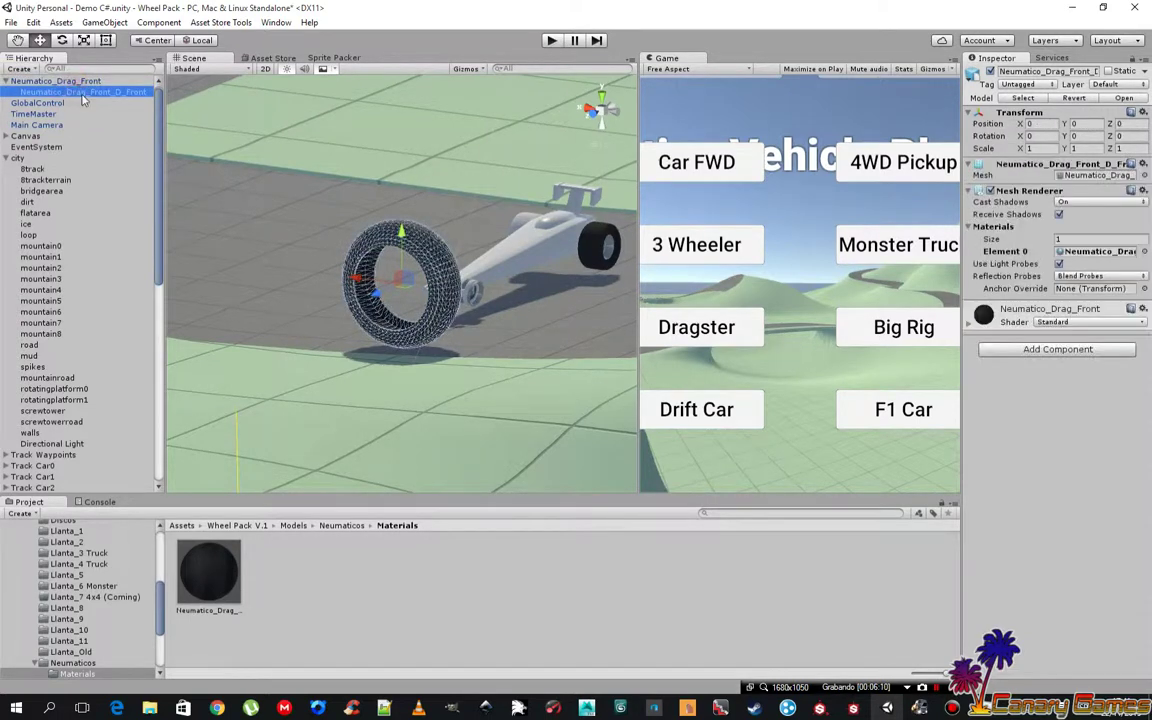
click(75, 92)
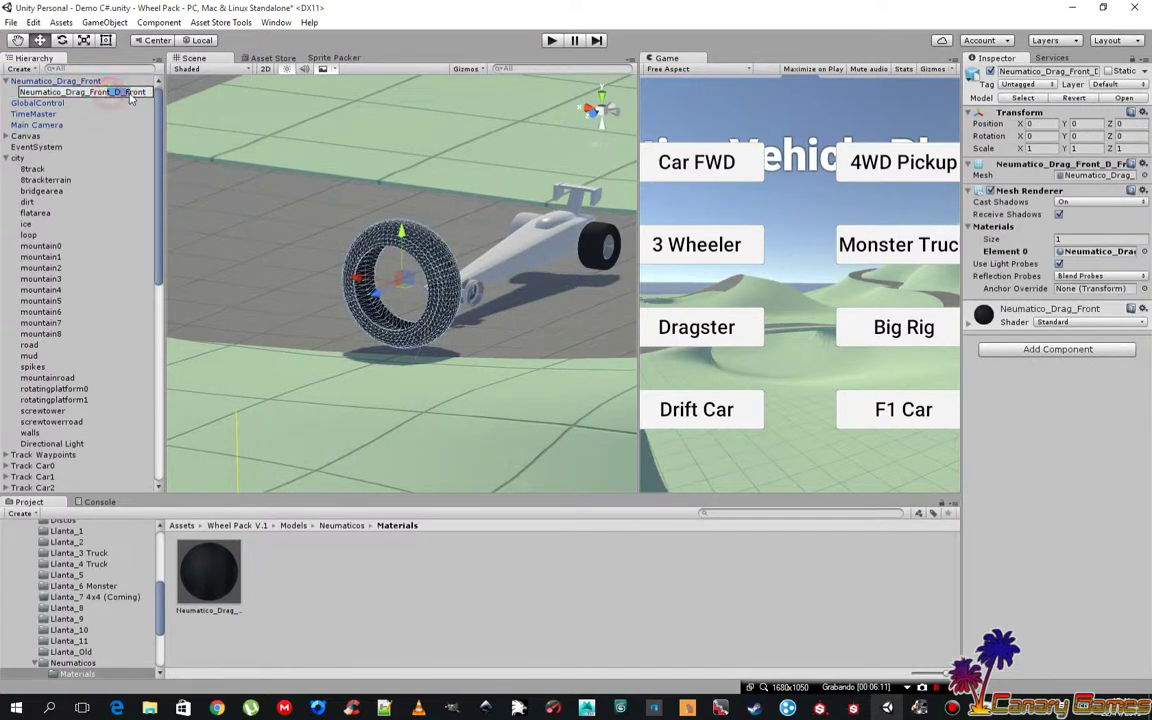
drag(108, 92, 166, 92)
key(BackSpace)
key(Return)
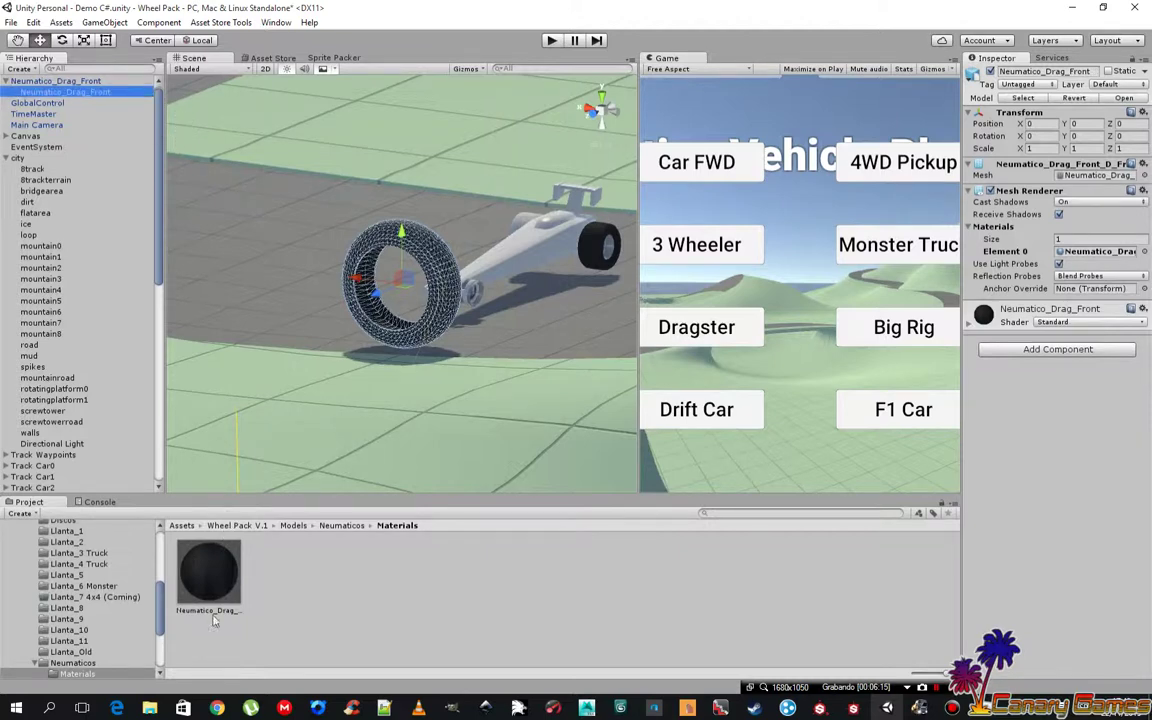
Inspect the tire material's settings from several angles, then open the Prefabs > Tires folder
click(213, 622)
click(207, 584)
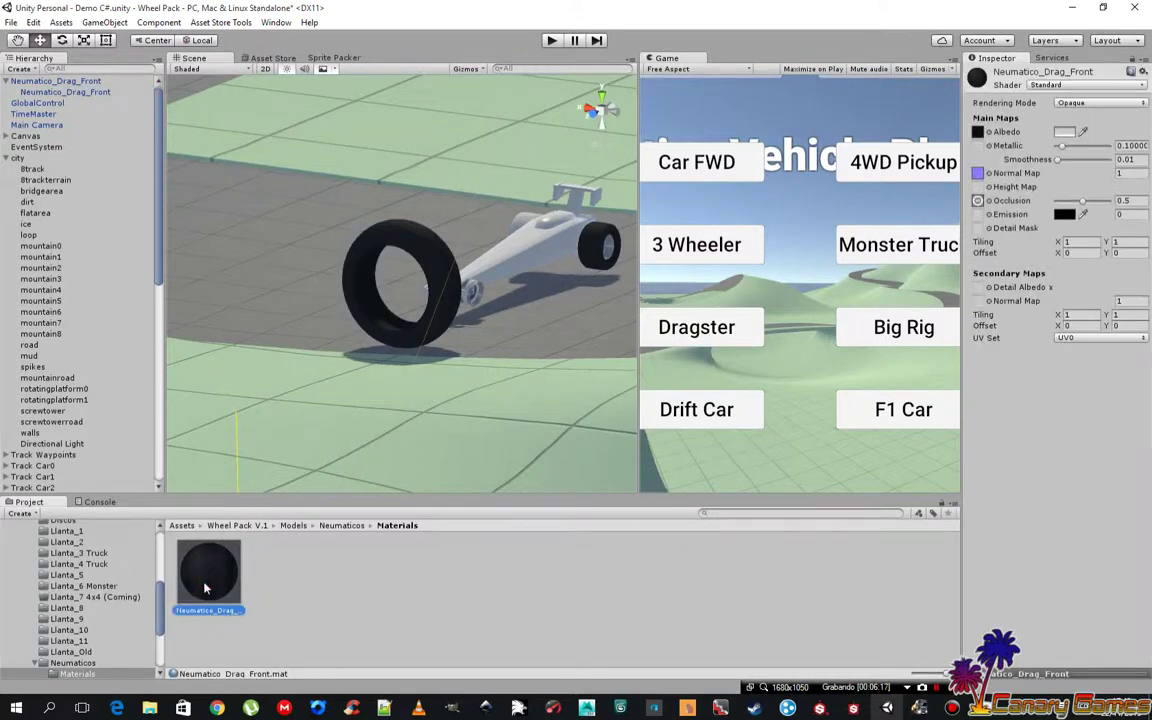
alt+drag(465, 376, 389, 336)
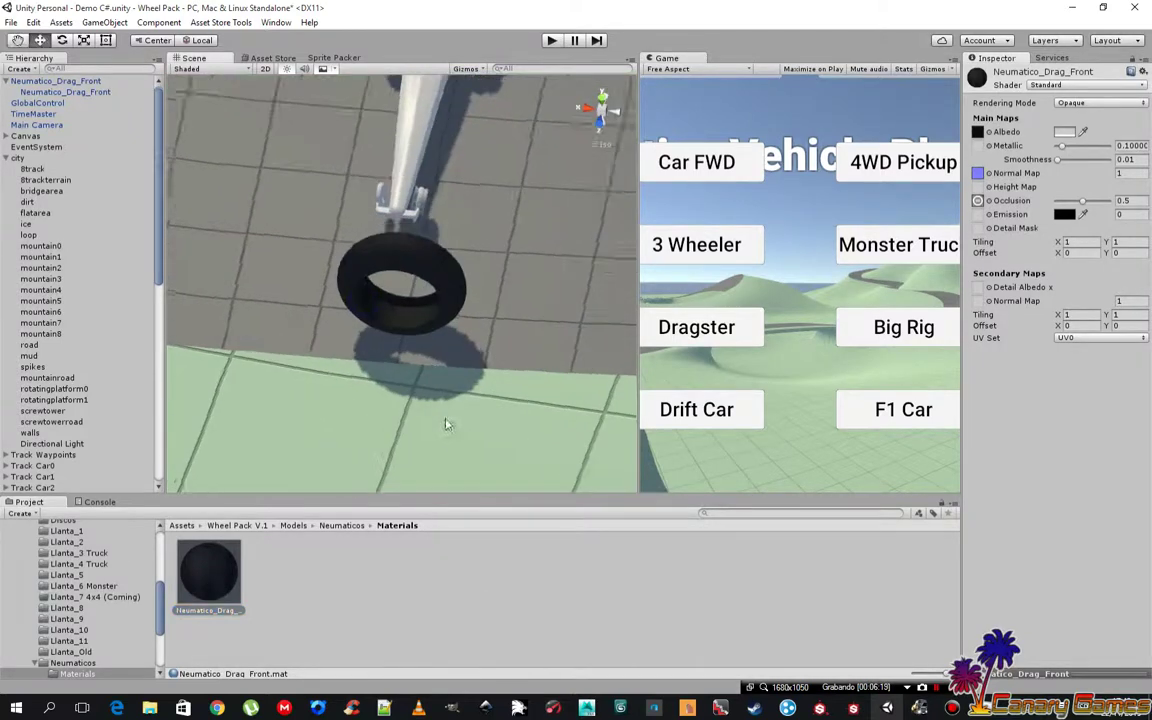
scroll(405, 383, up, 4)
mouse_move(405, 383)
alt+mouse_down()
mouse_move(405, 370)
mouse_move(263, 346)
mouse_move(273, 334)
alt+mouse_up()
scroll(273, 334, down, 3)
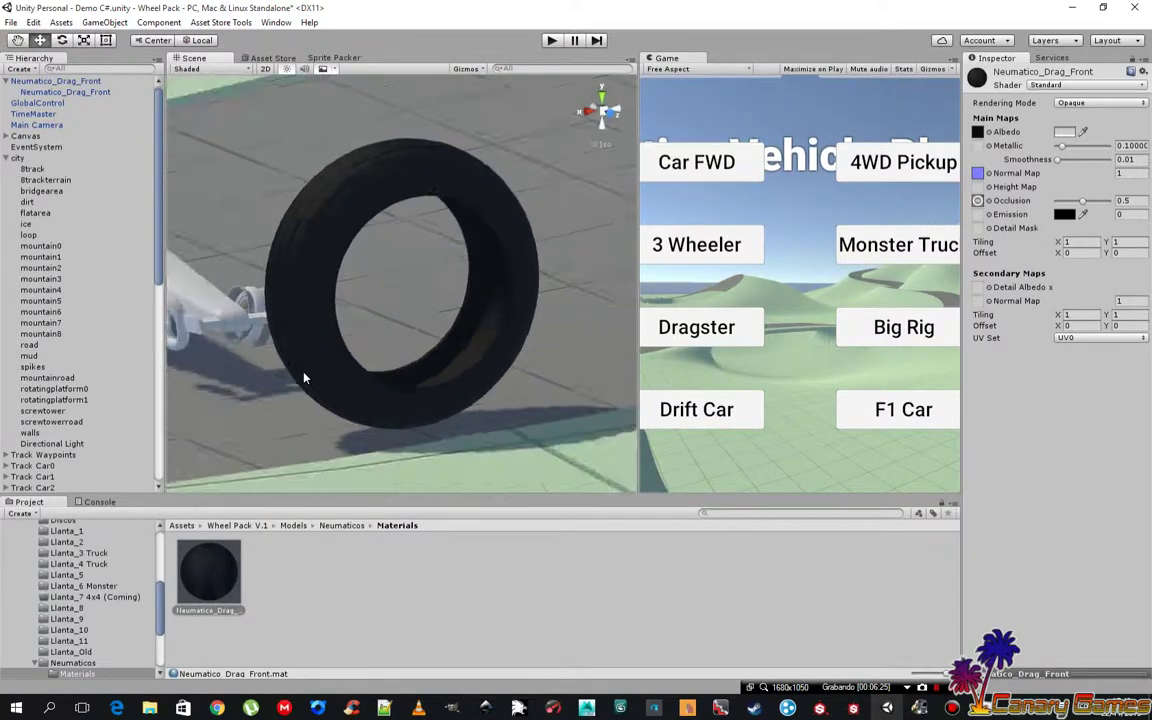
scroll(273, 334, down, 2)
scroll(422, 330, down, 2)
mouse_move(422, 330)
alt+mouse_down()
mouse_move(406, 341)
mouse_move(352, 273)
alt+mouse_up()
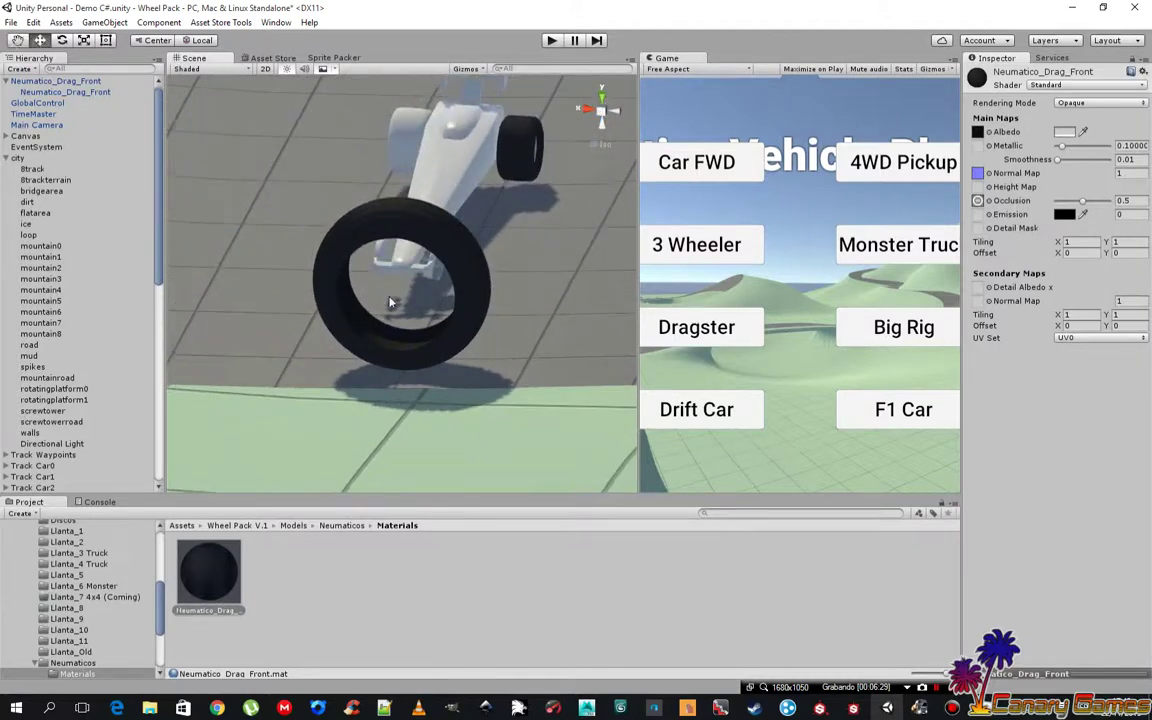
scroll(100, 600, down, 3)
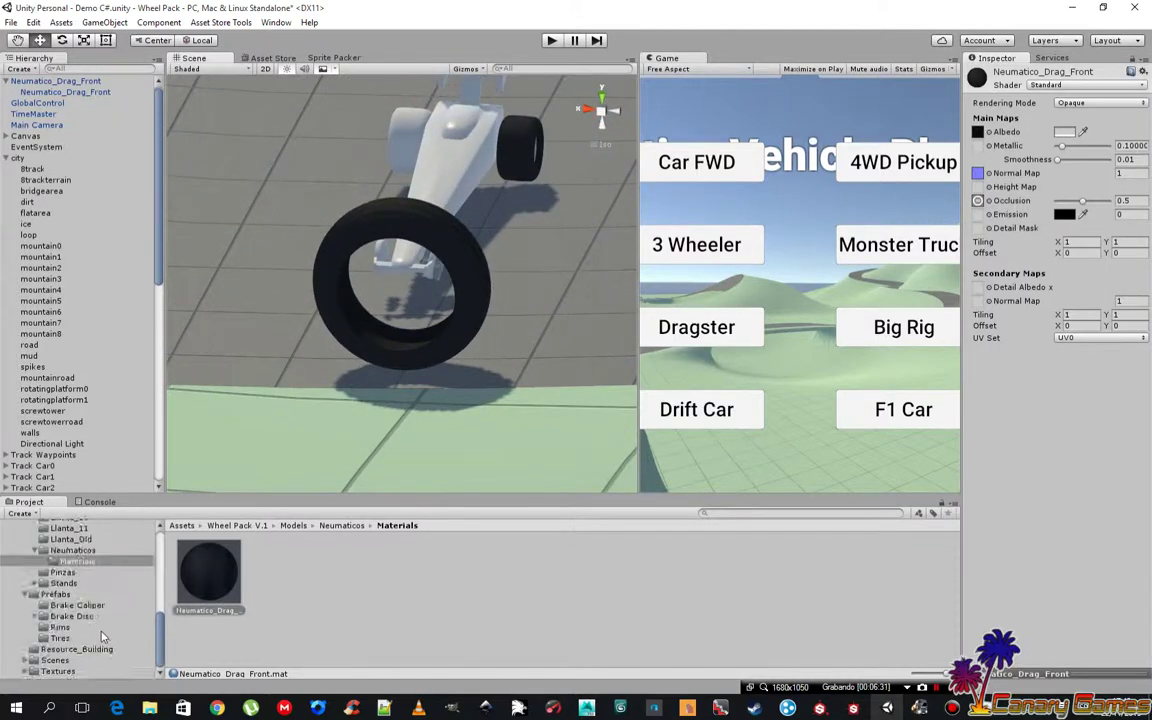
click(60, 638)
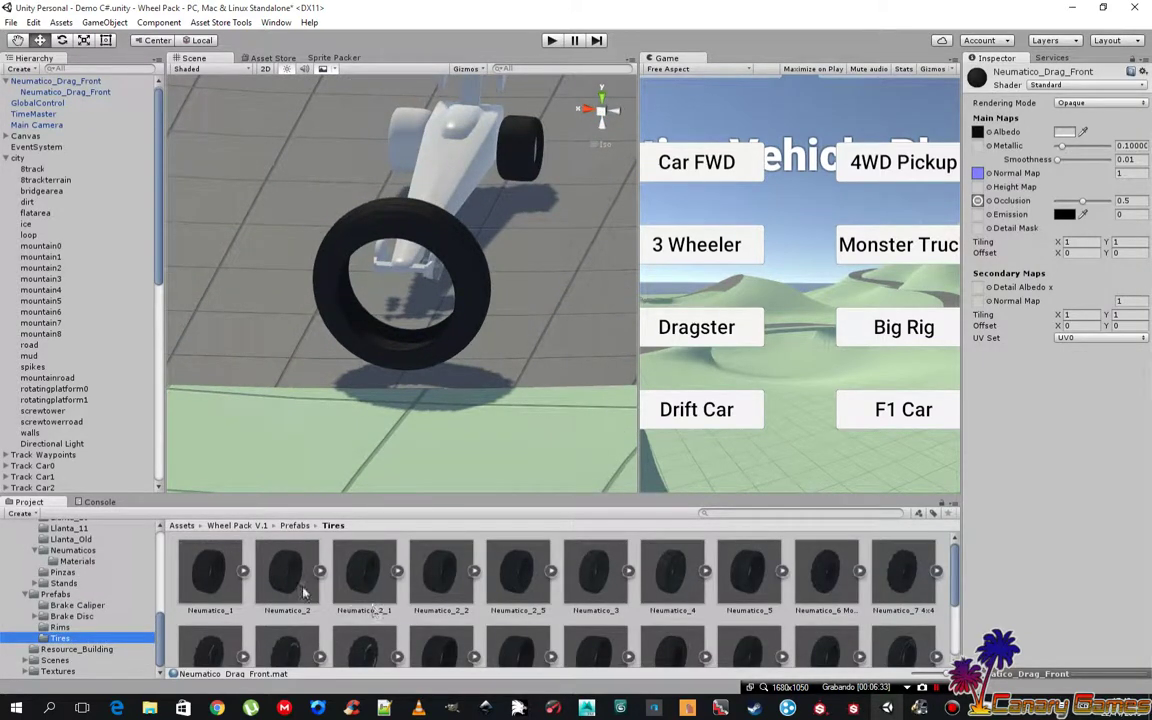
Drop a Neumatico_2 tire into the scene and scale Neumatico_Drag_Front to 0.3 on X, Y, Z
drag(285, 570, 268, 356)
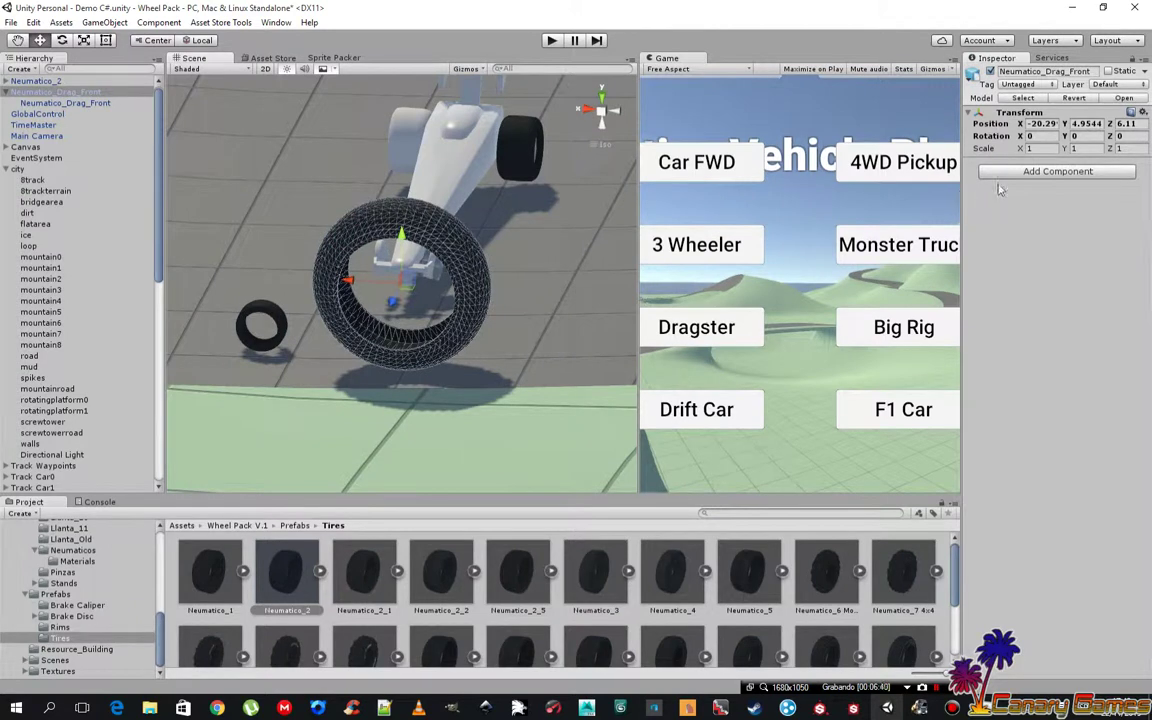
click(1035, 148)
text(0)
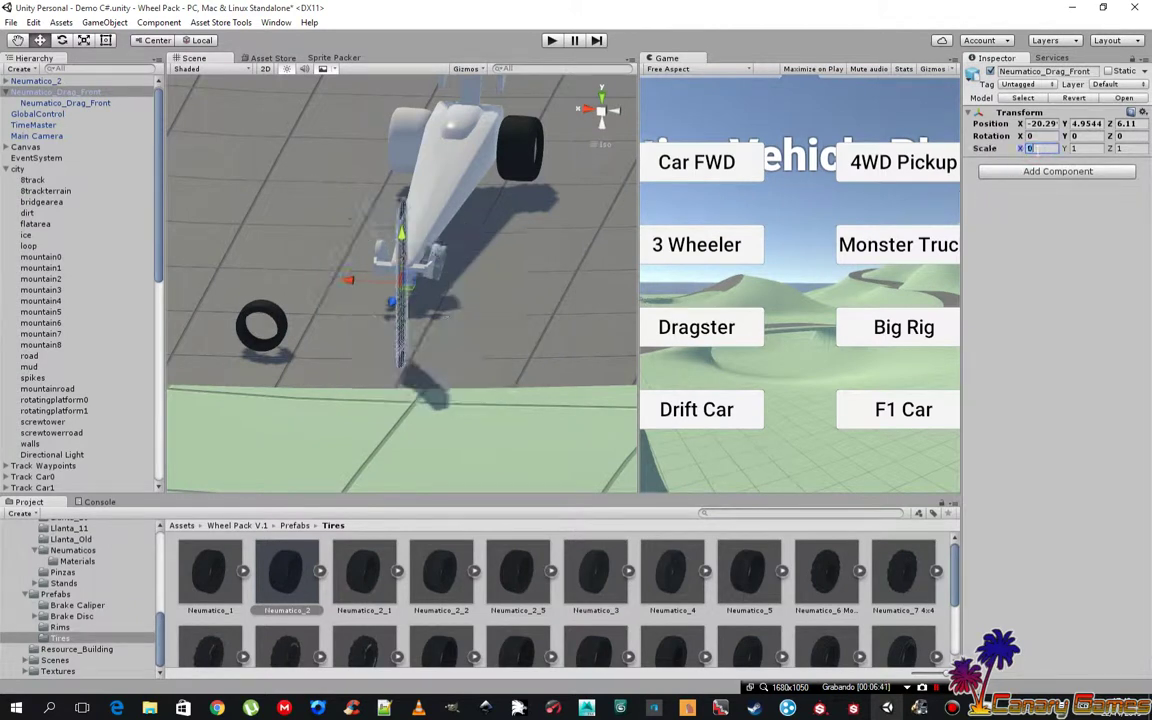
text(.3)
key(Tab)
text(0.0)
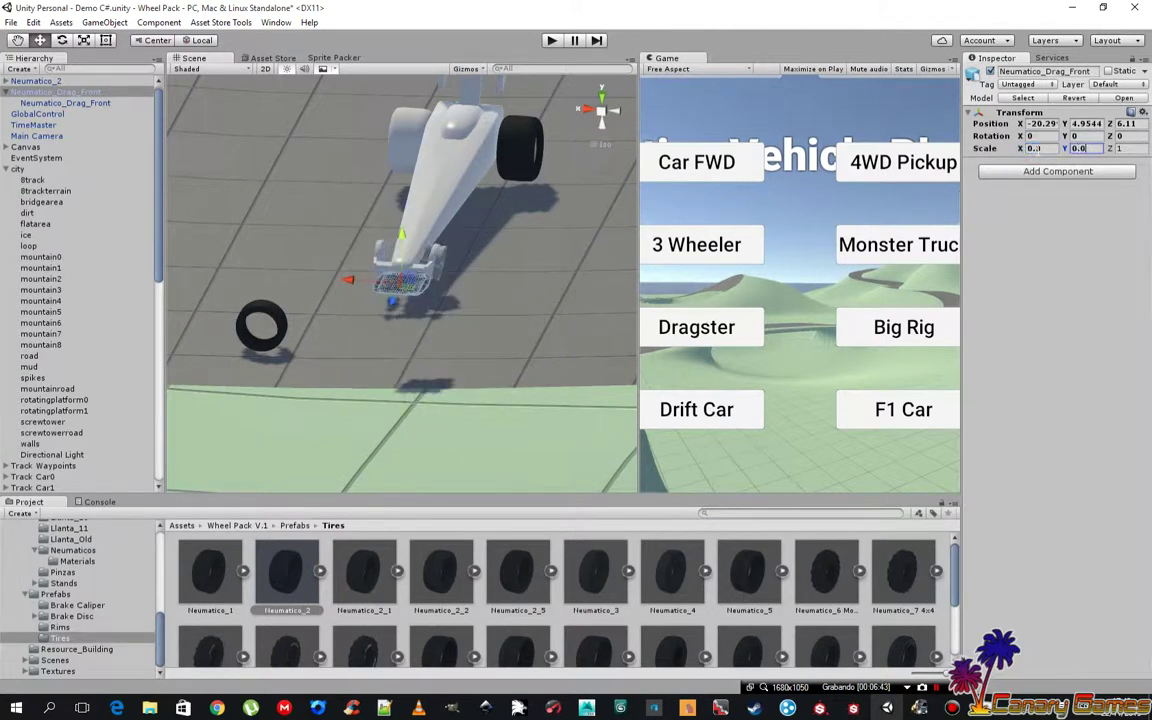
key(Tab)
text(3)
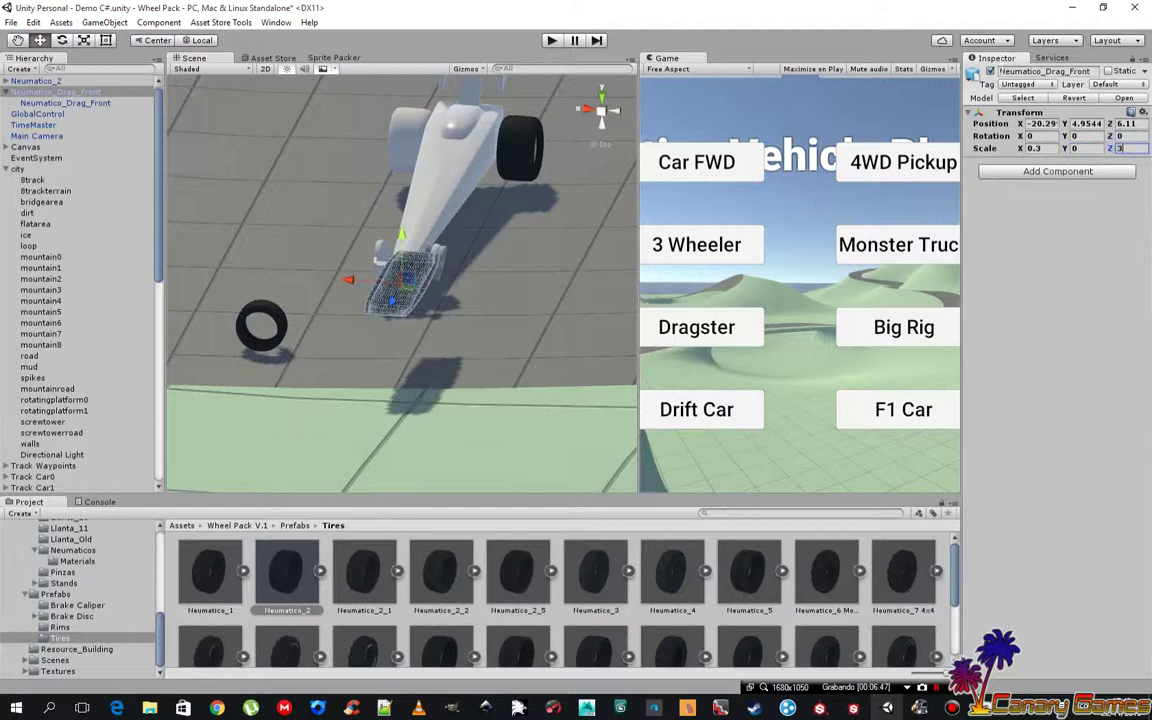
key(BackSpace)
text(.3)
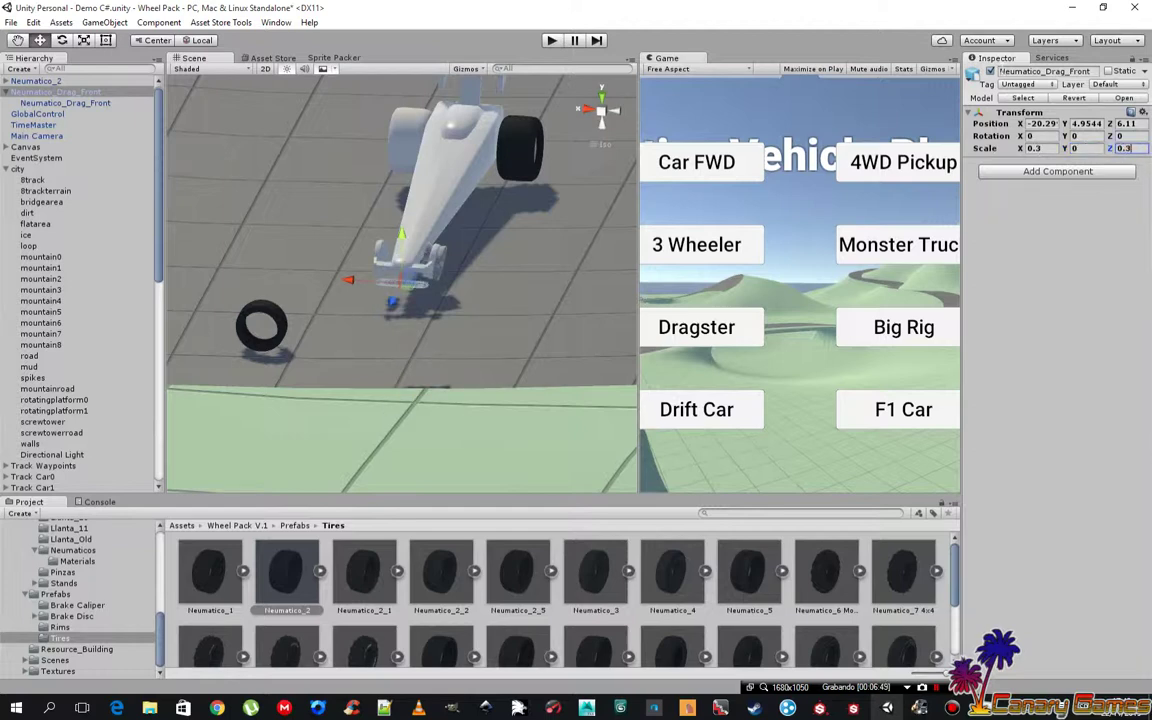
click(1075, 148)
text(3)
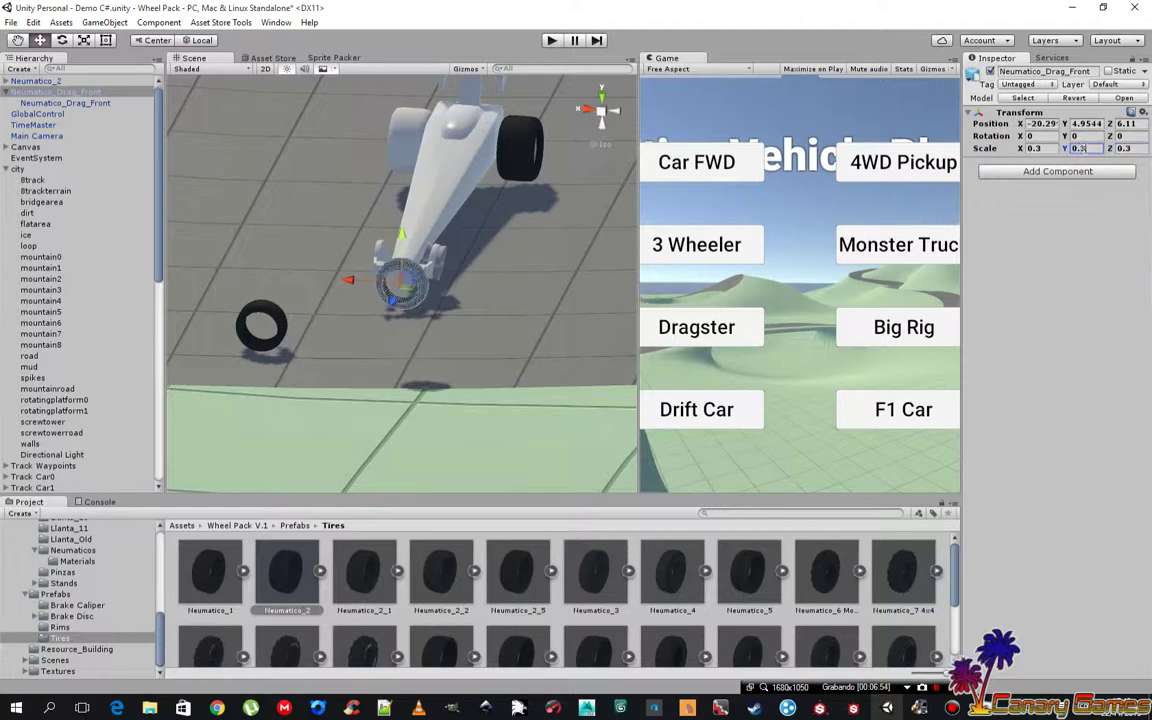
Delete the extra Neumatico_2 tire from the scene
scroll(500, 383, up, 2)
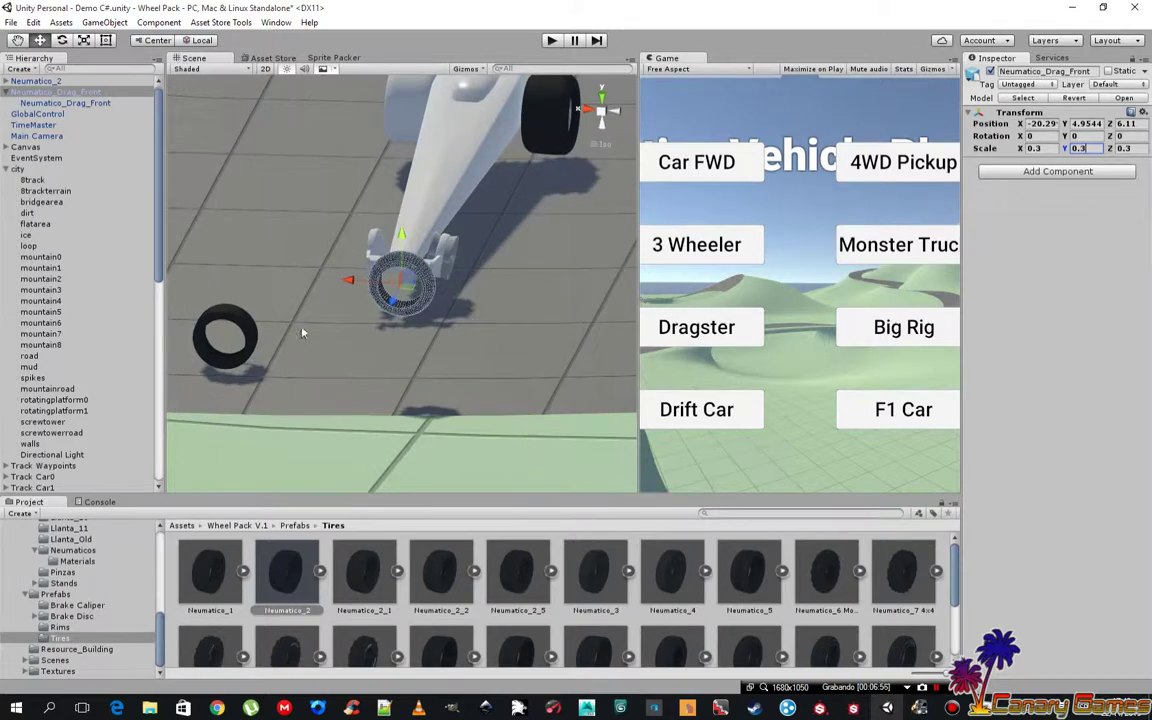
click(249, 316)
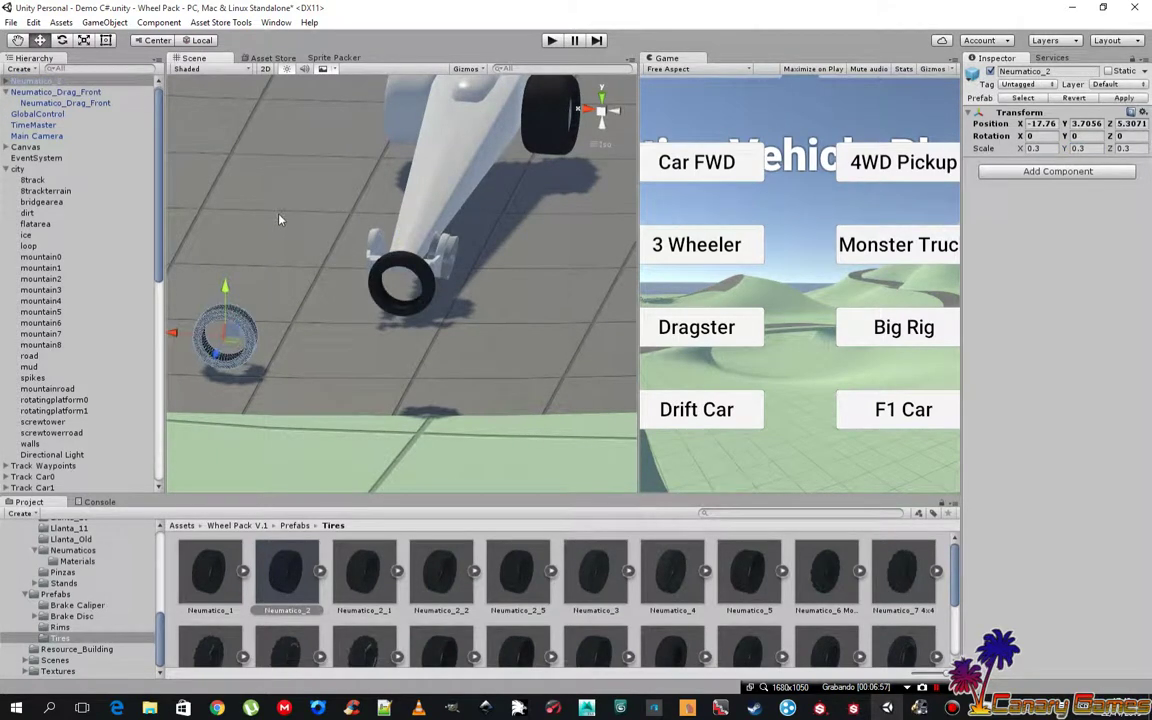
key(Delete)
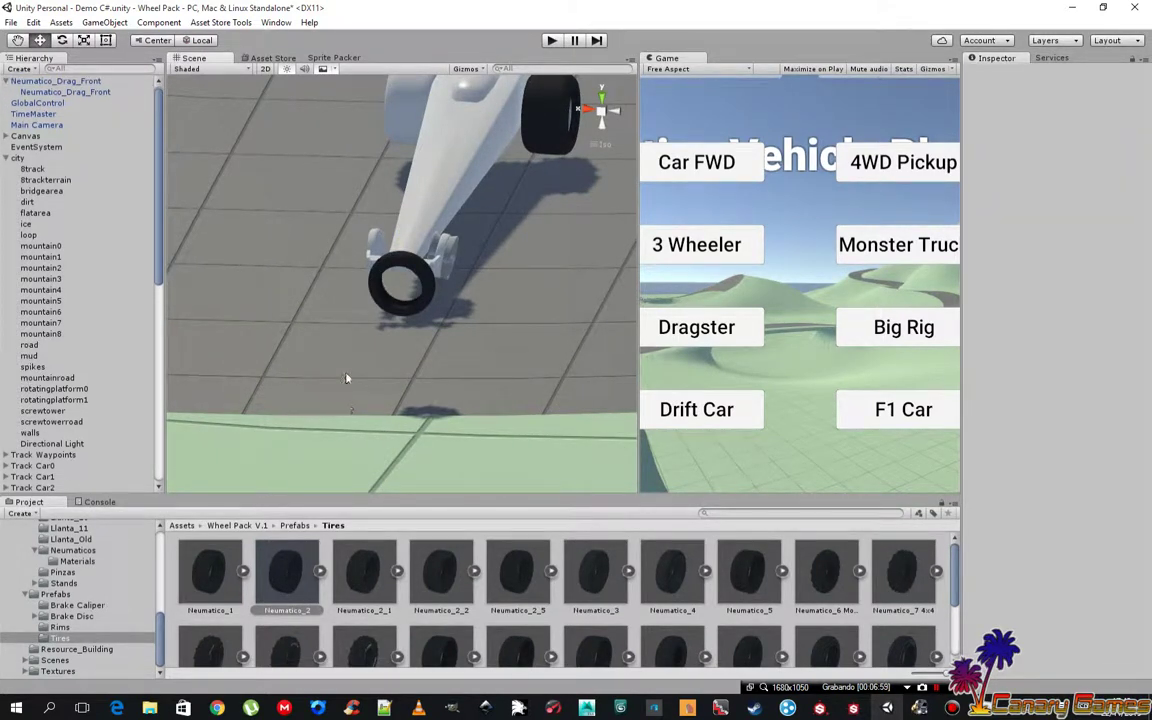
Reset the Neumatico_Drag_Front tire's position to 0, 0, 0
click(380, 298)
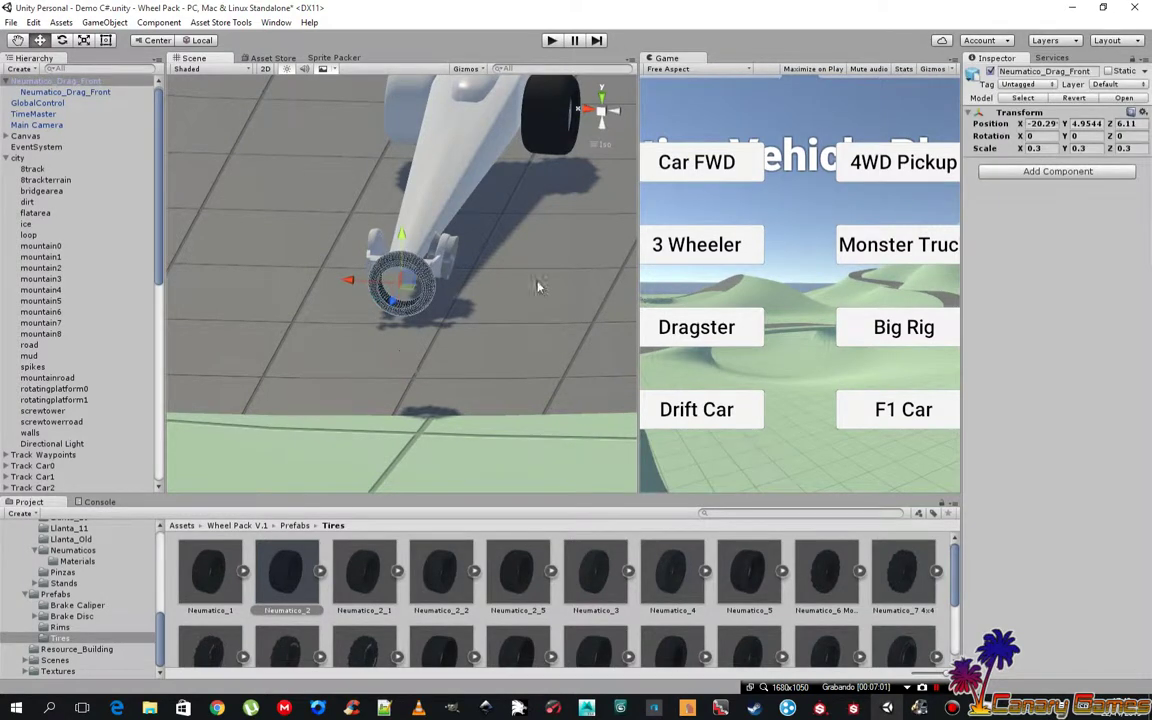
click(1040, 123)
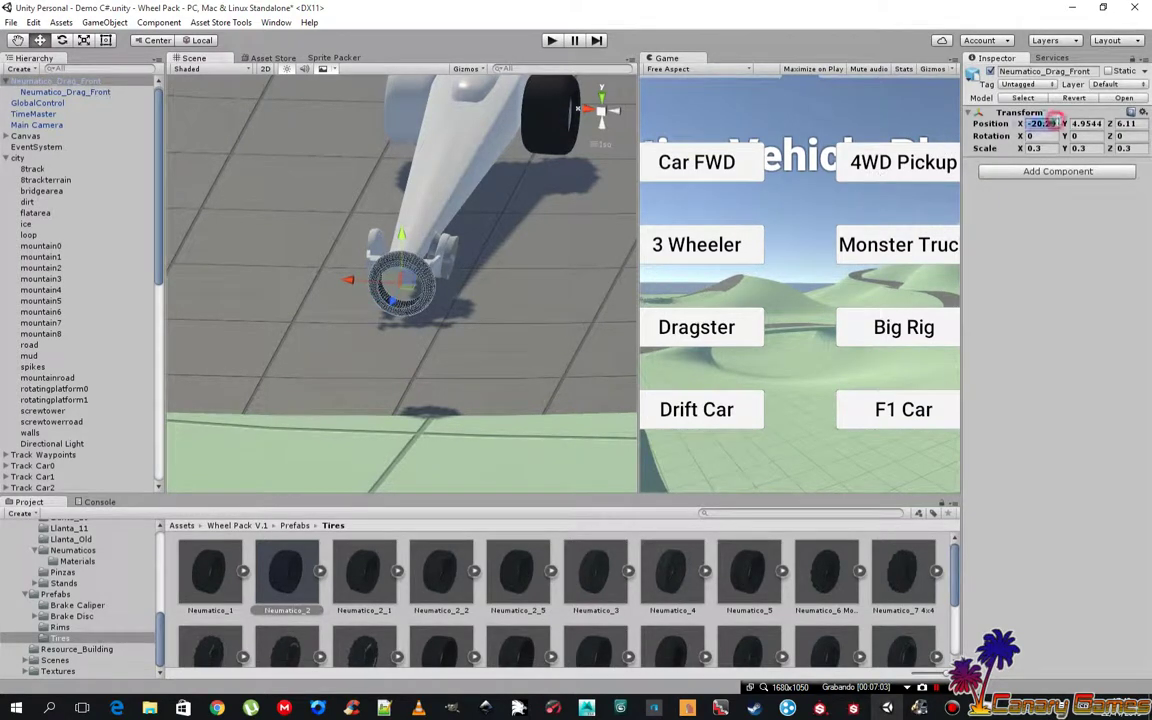
text(0)
key(Tab)
text(0)
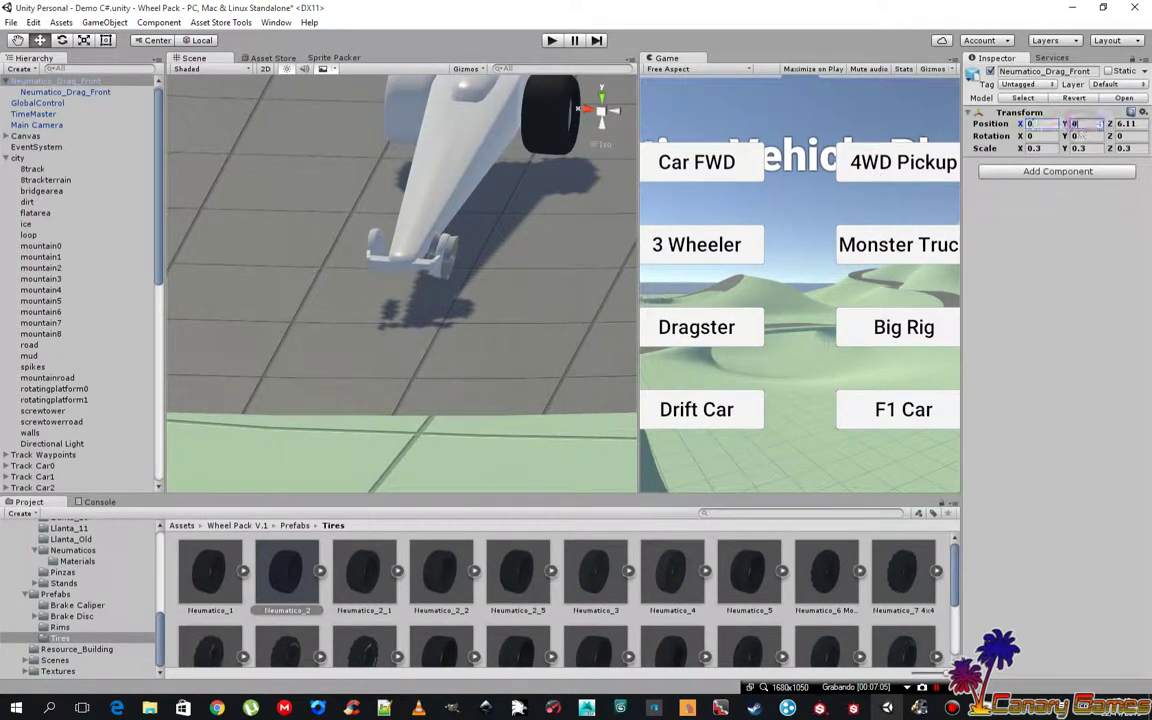
key(Tab)
text(0)
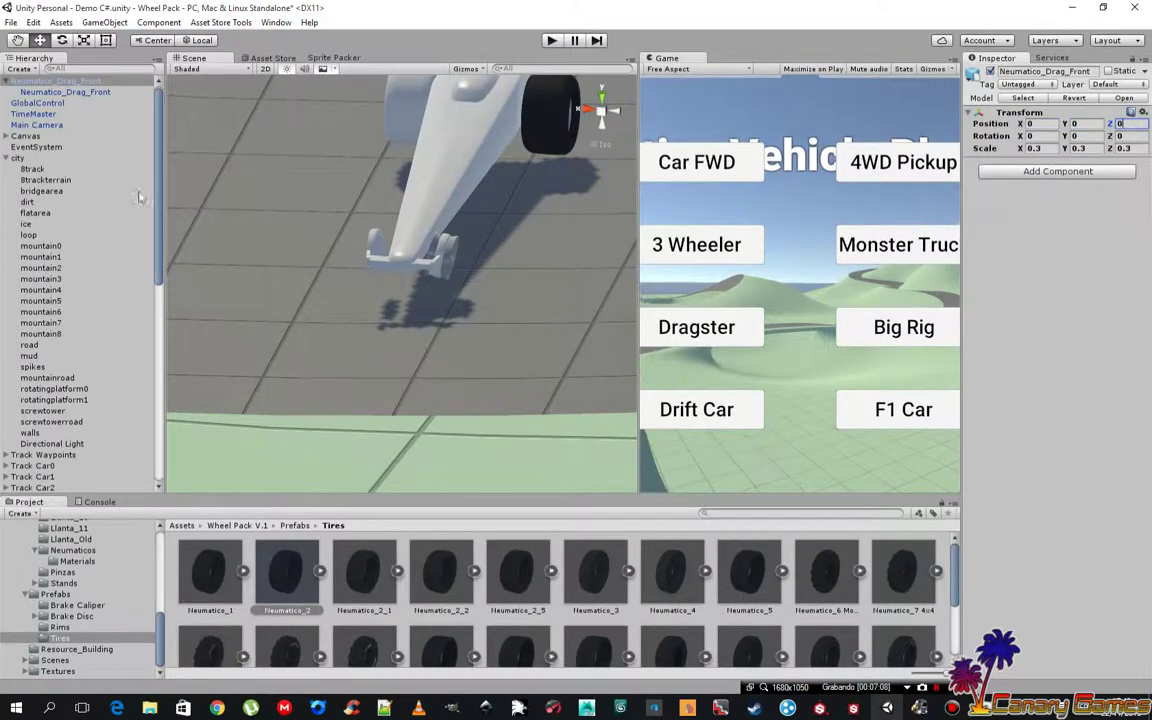
Save the Neumatico_Drag_Front tire as a prefab in the Tires folder
double_click(52, 80)
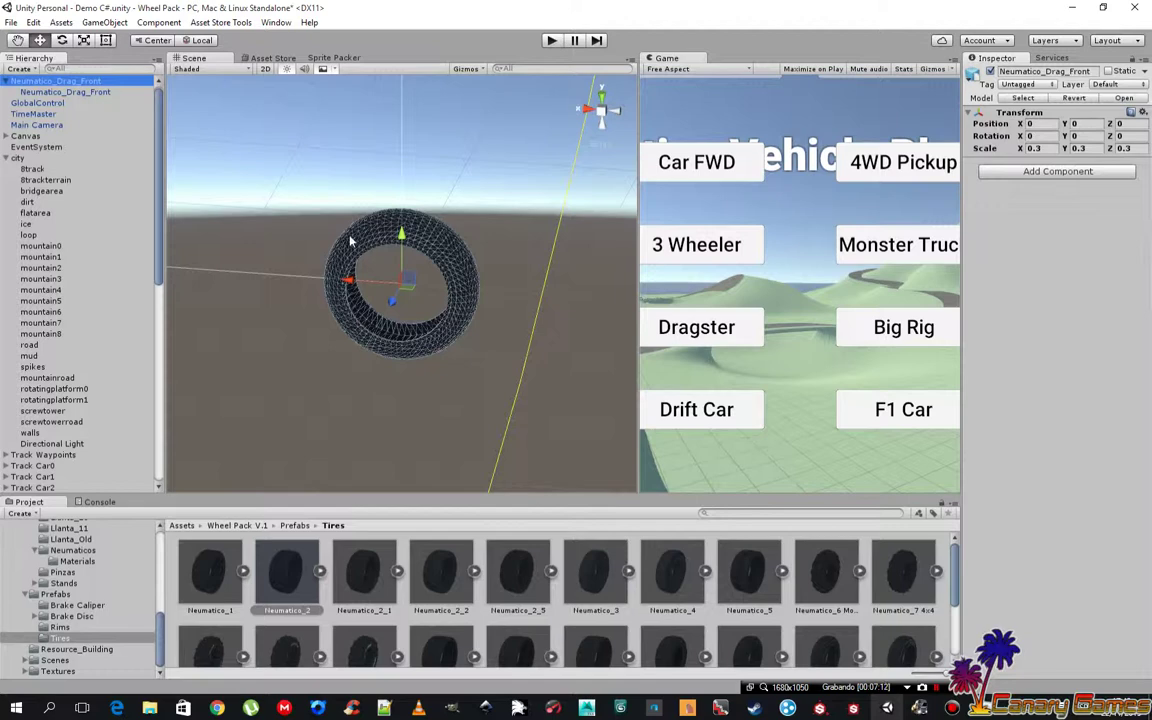
mouse_move(349, 237)
mouse_down()
mouse_move(434, 477)
mouse_move(340, 236)
mouse_up()
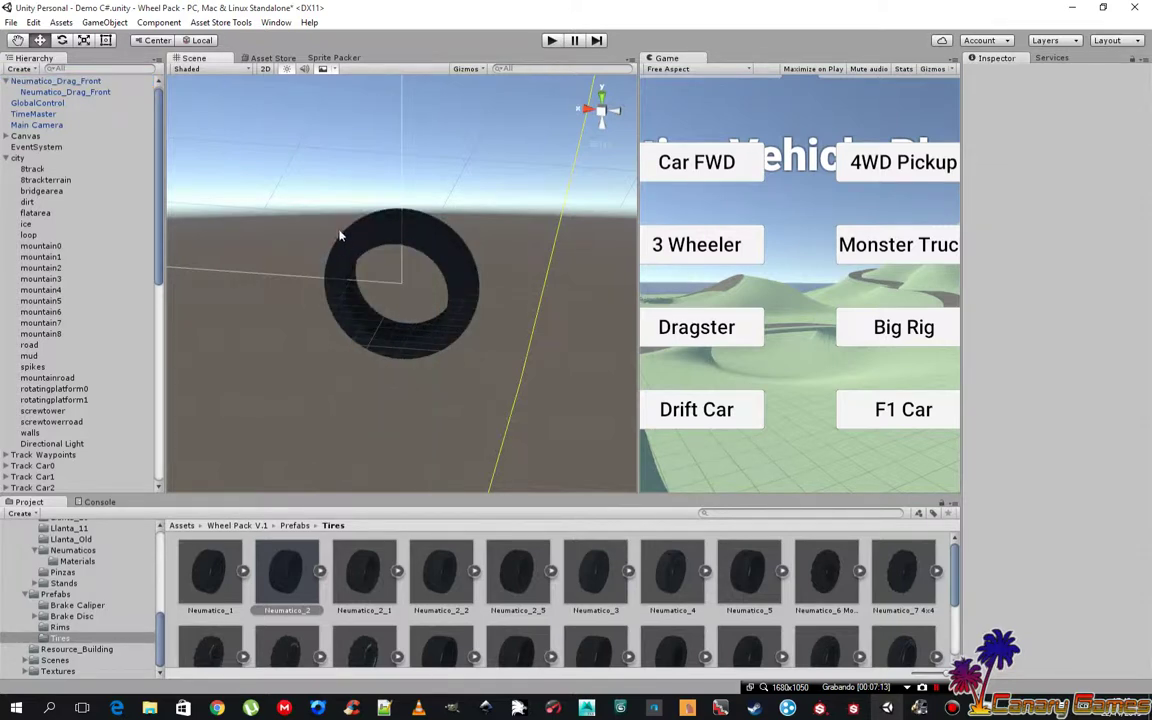
click(354, 245)
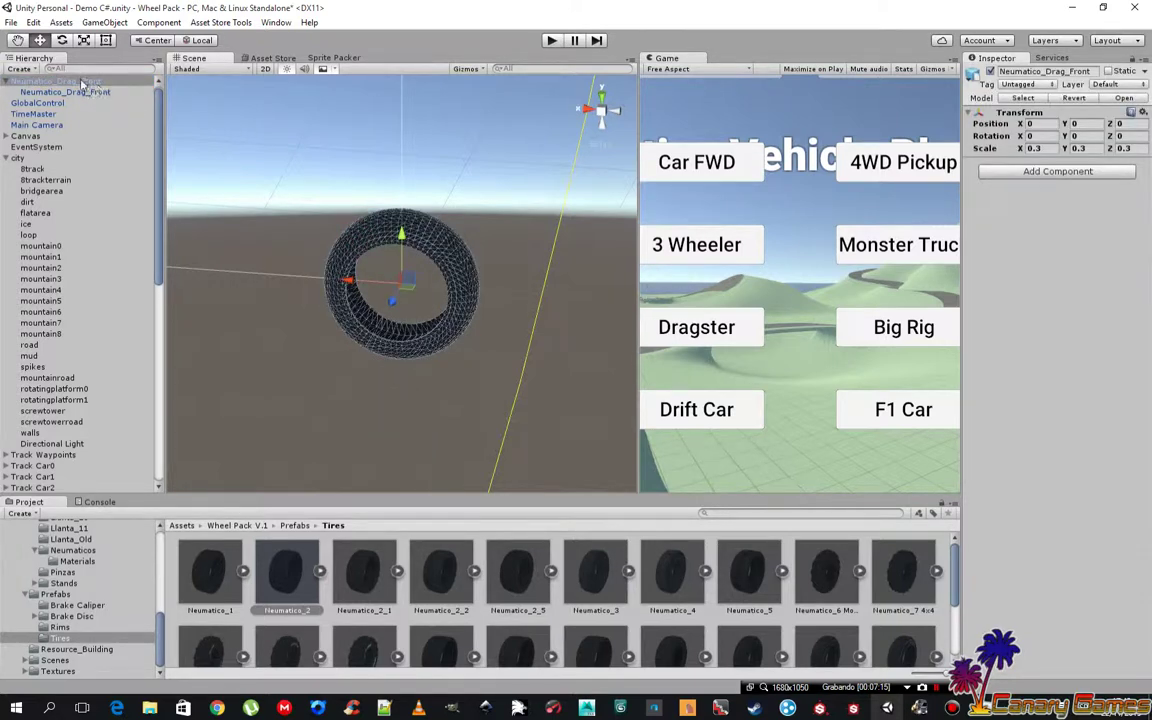
click(6, 80)
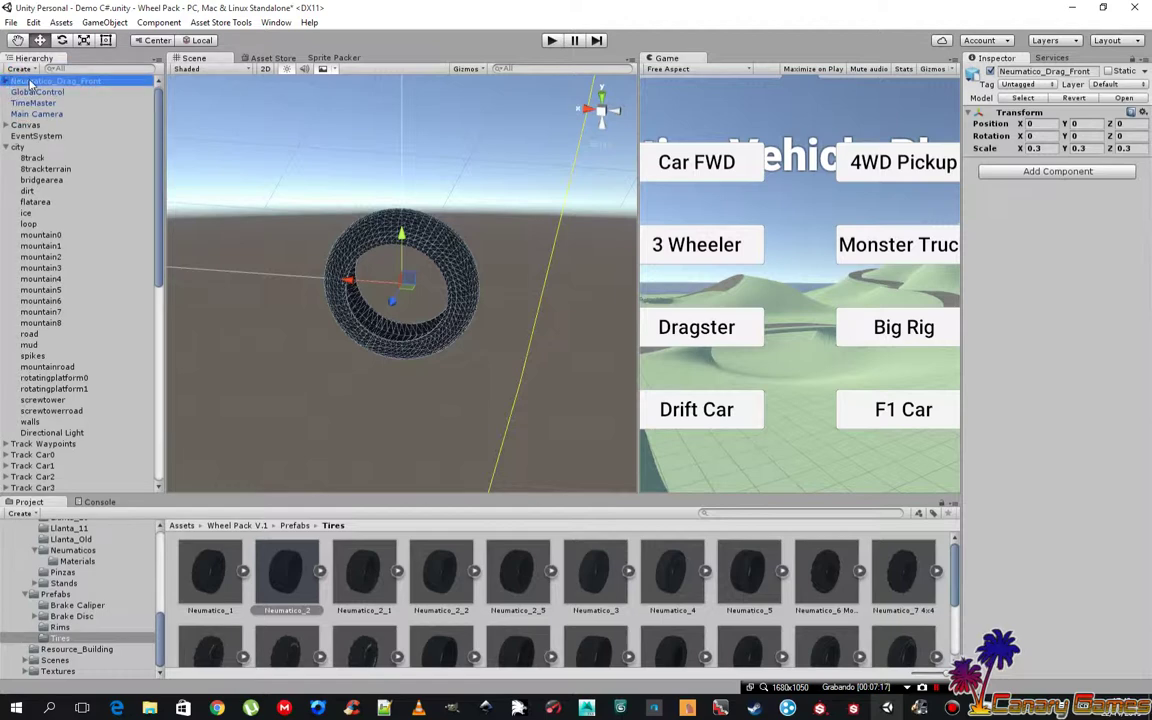
mouse_move(376, 447)
mouse_down()
mouse_move(489, 610)
mouse_move(481, 630)
mouse_up()
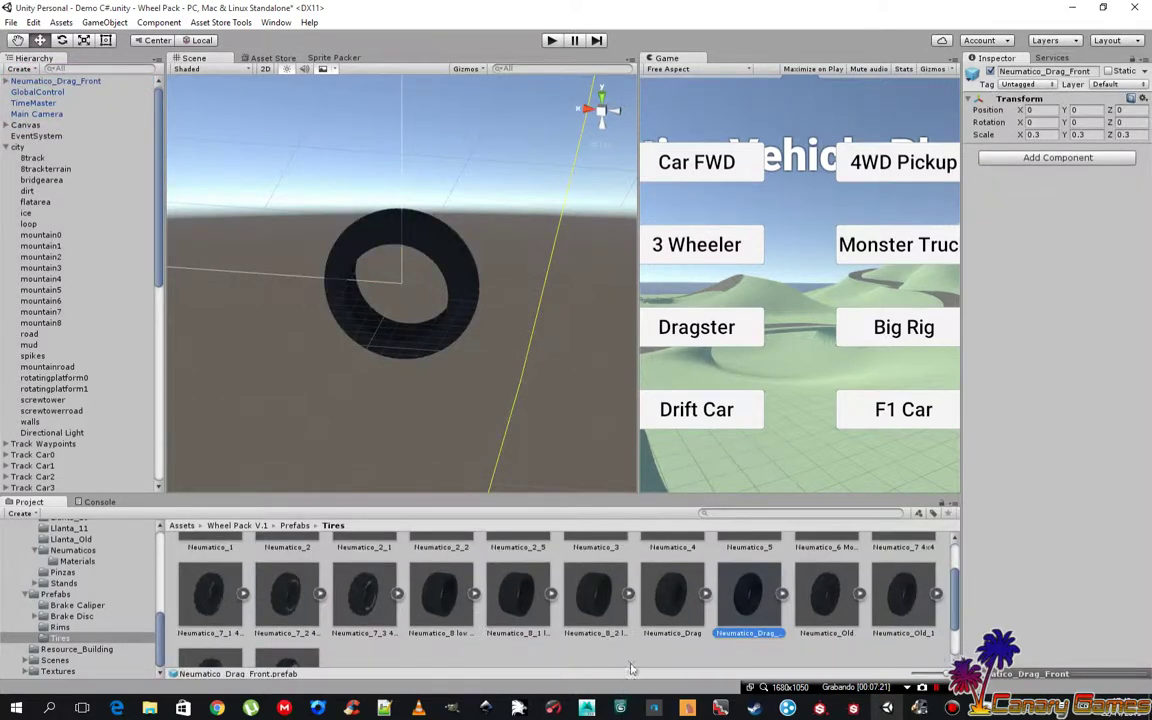
Delete the standalone Neumatico_Drag_Front tire from the scene
click(575, 594)
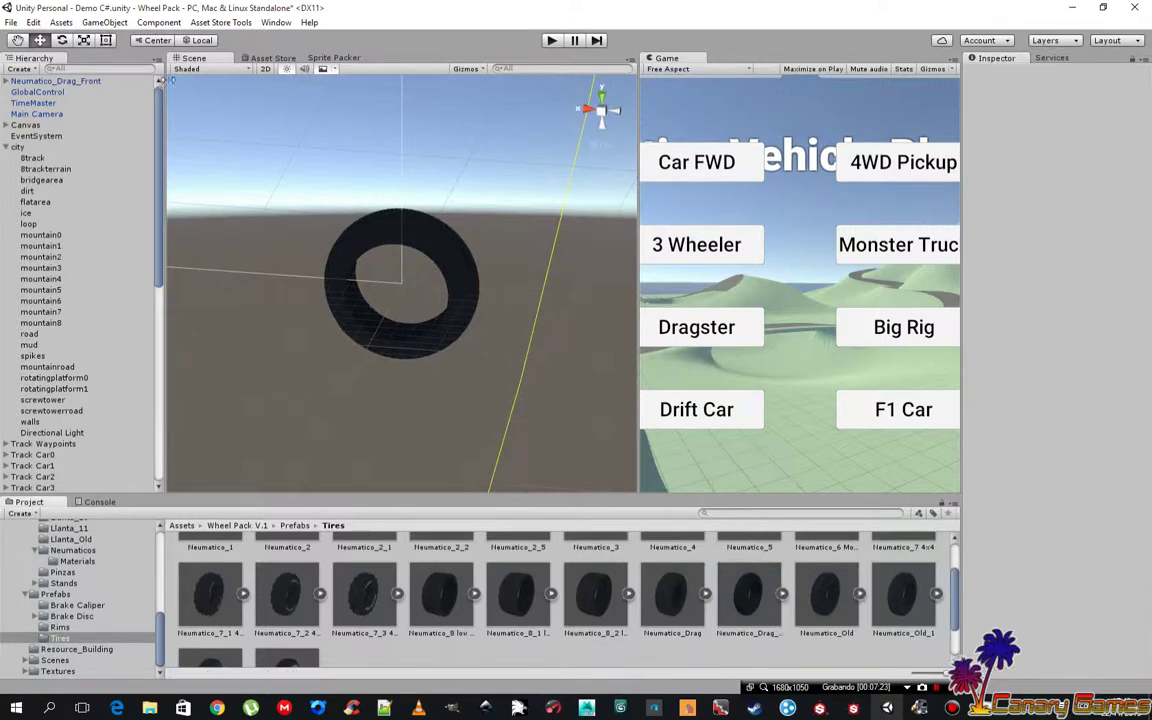
click(71, 80)
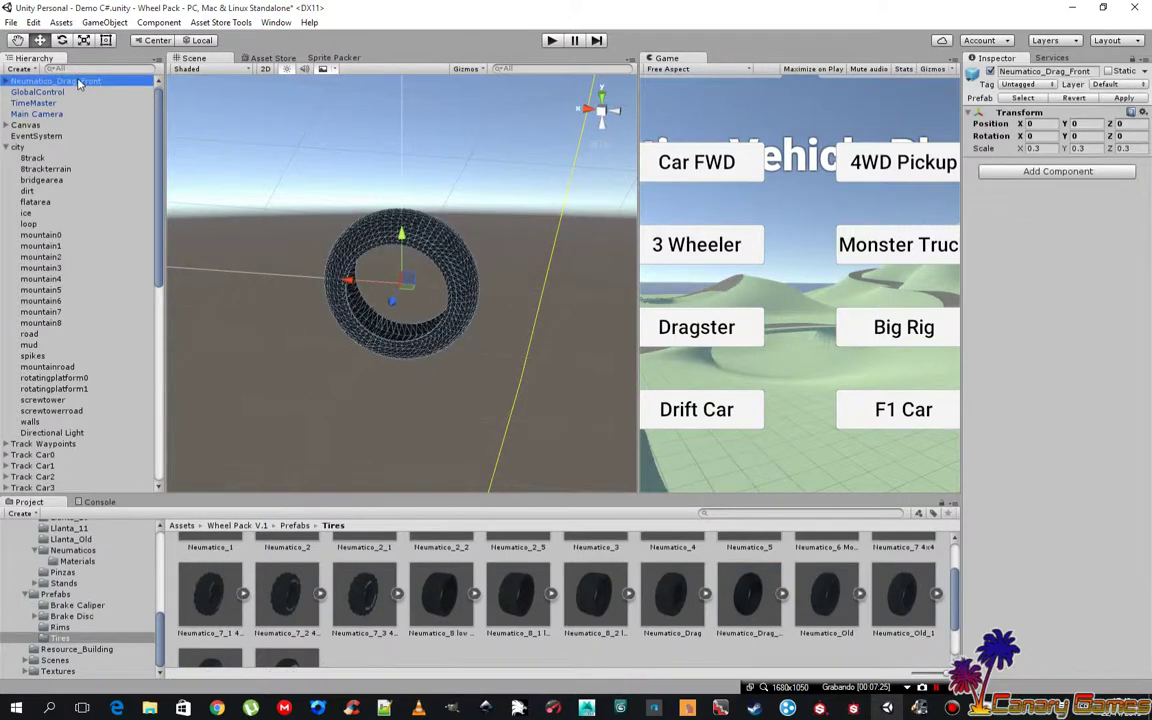
key(Delete)
Frame the front-left Llanta_2 rim and orbit to see its side
scroll(82, 363, down, 8)
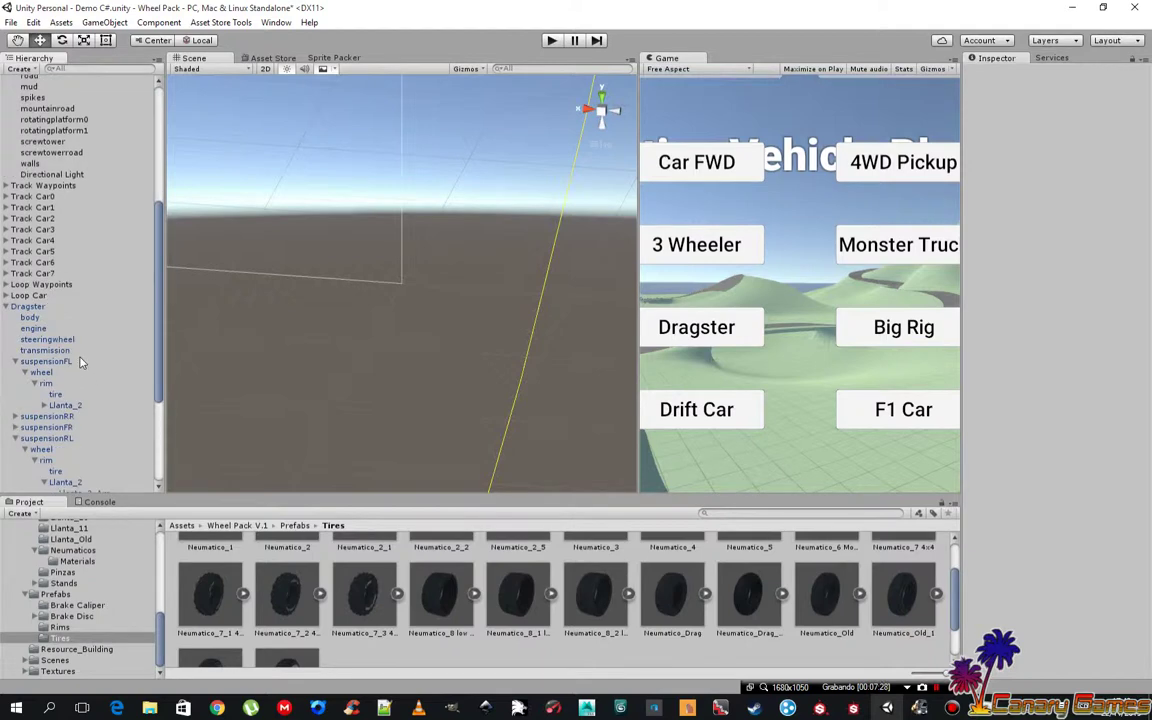
scroll(82, 363, down, 4)
click(67, 282)
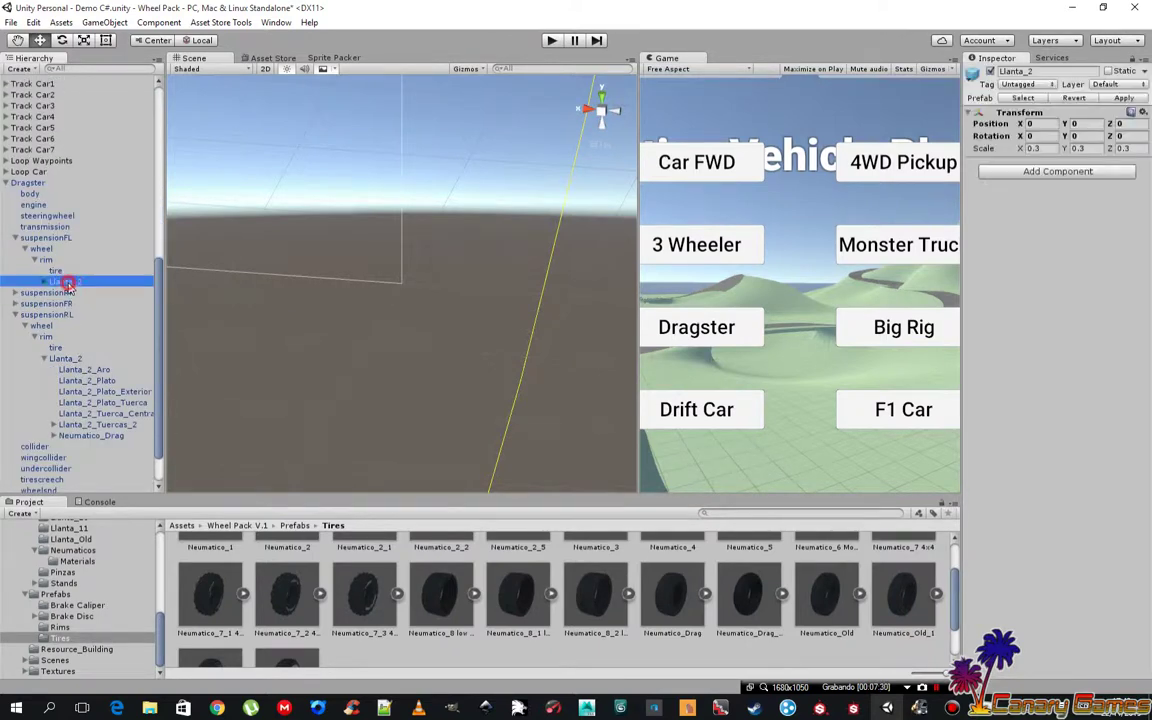
double_click(67, 282)
mouse_move(519, 362)
alt+mouse_down()
mouse_move(370, 387)
mouse_move(432, 360)
alt+mouse_up()
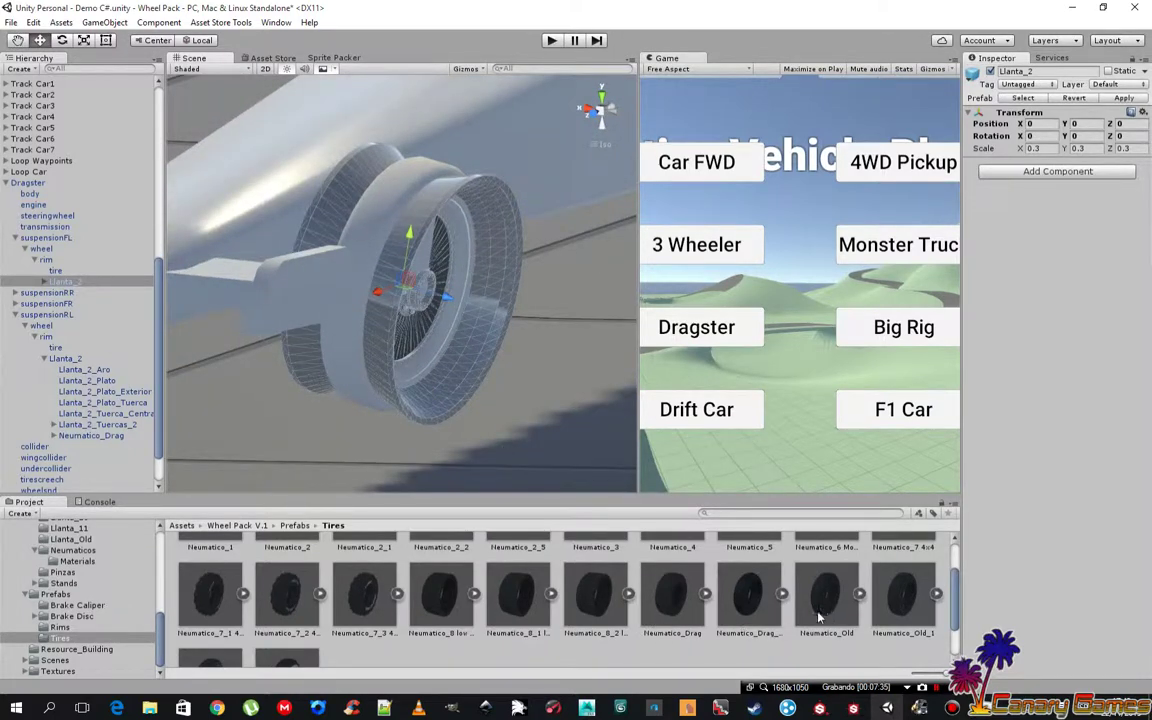
Attach the Neumatico_Drag_Front prefab under Llanta_2 and reset its Transform to 1, 1, 1 scale
click(747, 600)
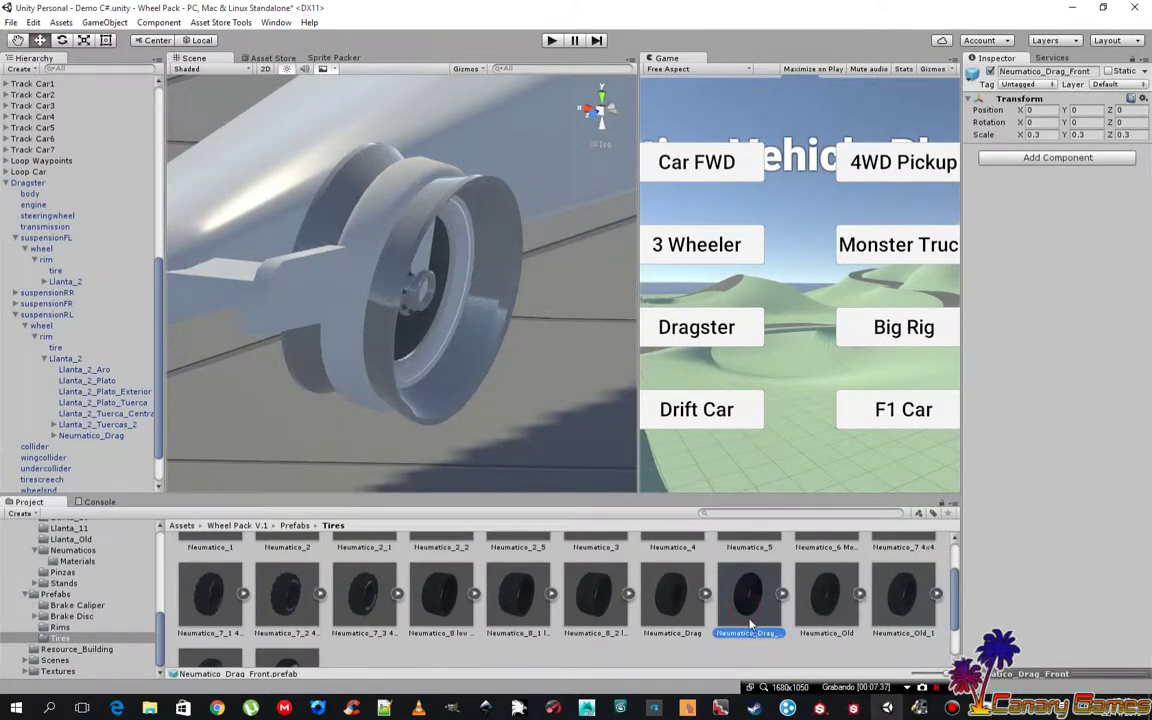
drag(755, 612, 84, 283)
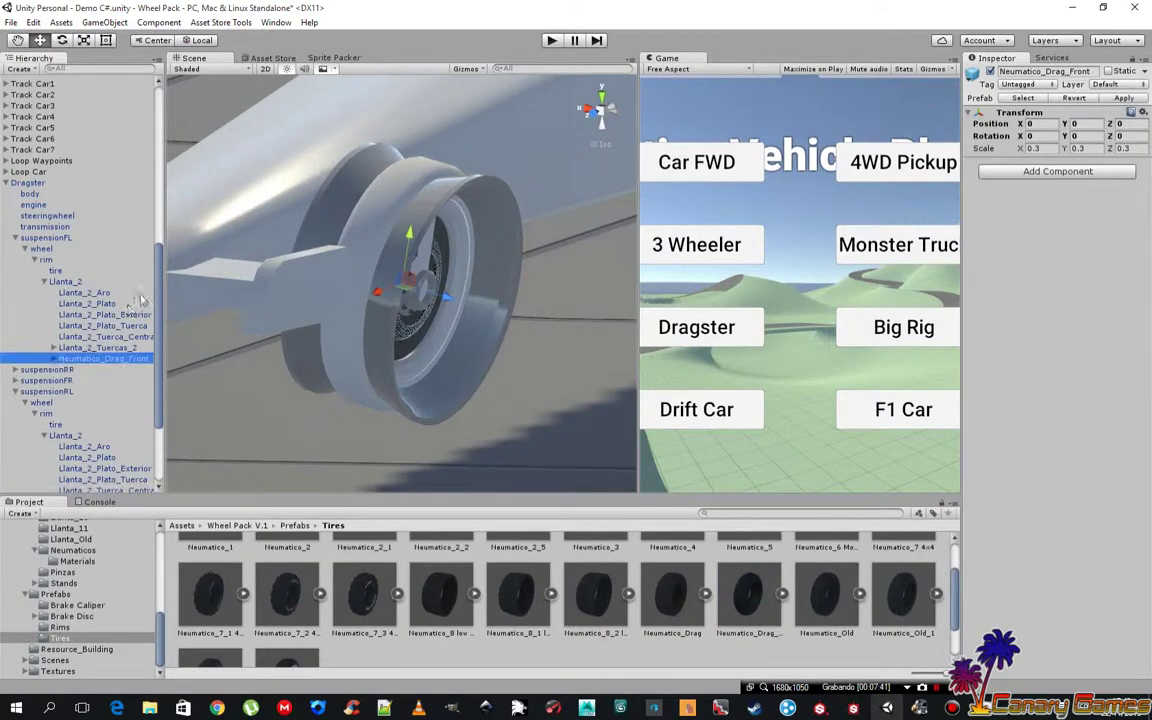
click(1143, 113)
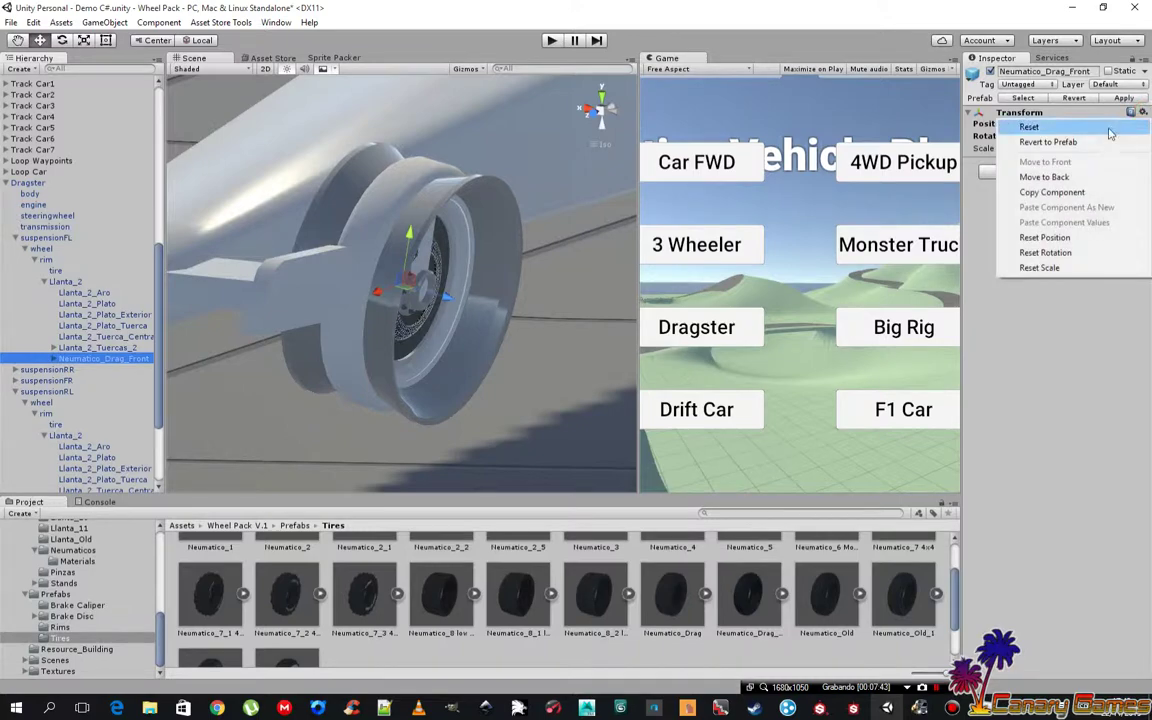
click(1008, 125)
alt+drag(449, 283, 310, 252)
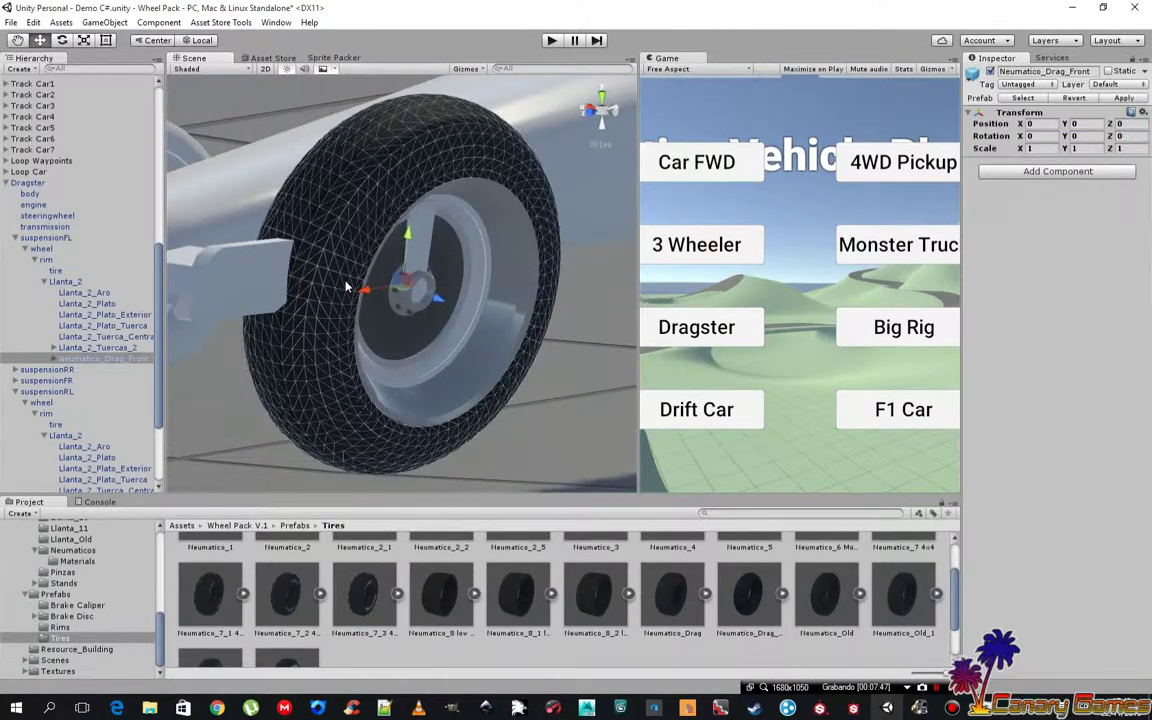
Scale the Llanta_2 rim to 0.2 on X, Y and Z
click(66, 281)
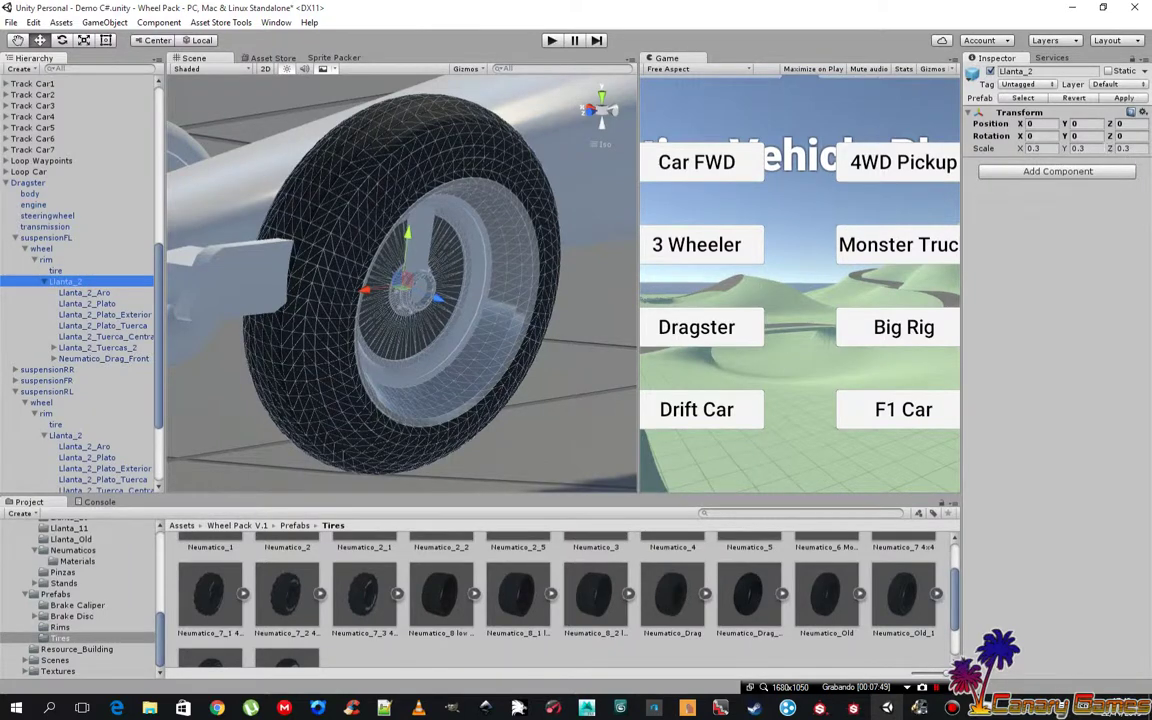
click(1035, 148)
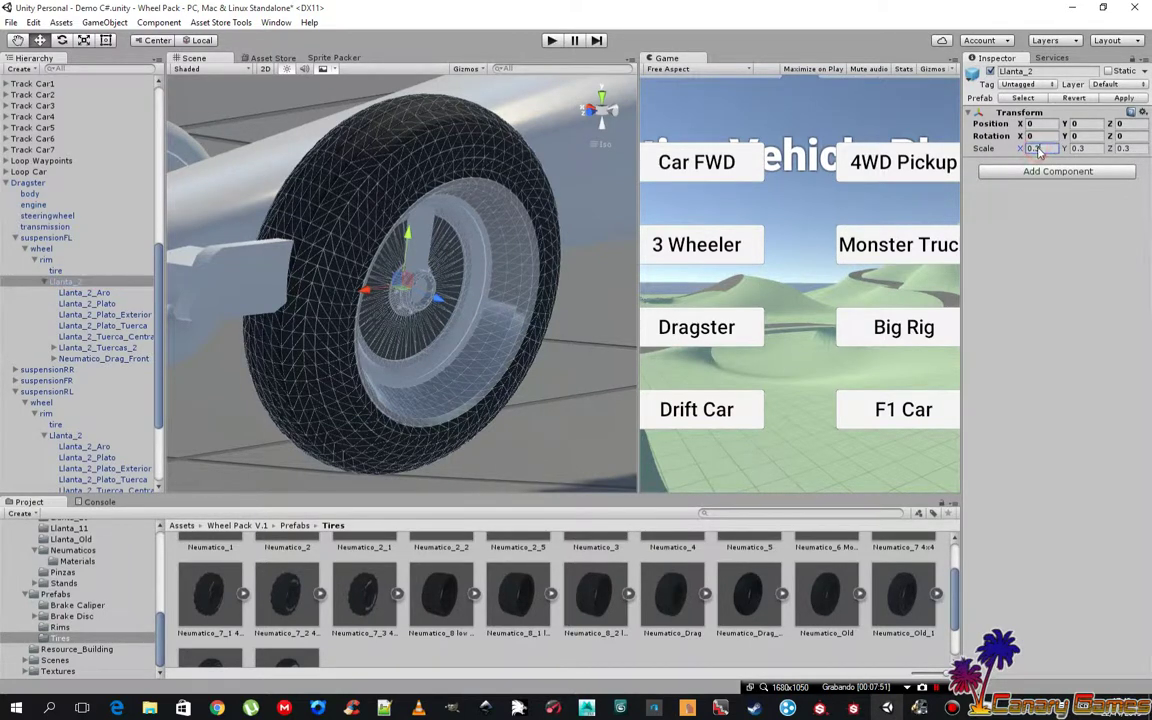
text(0.2)
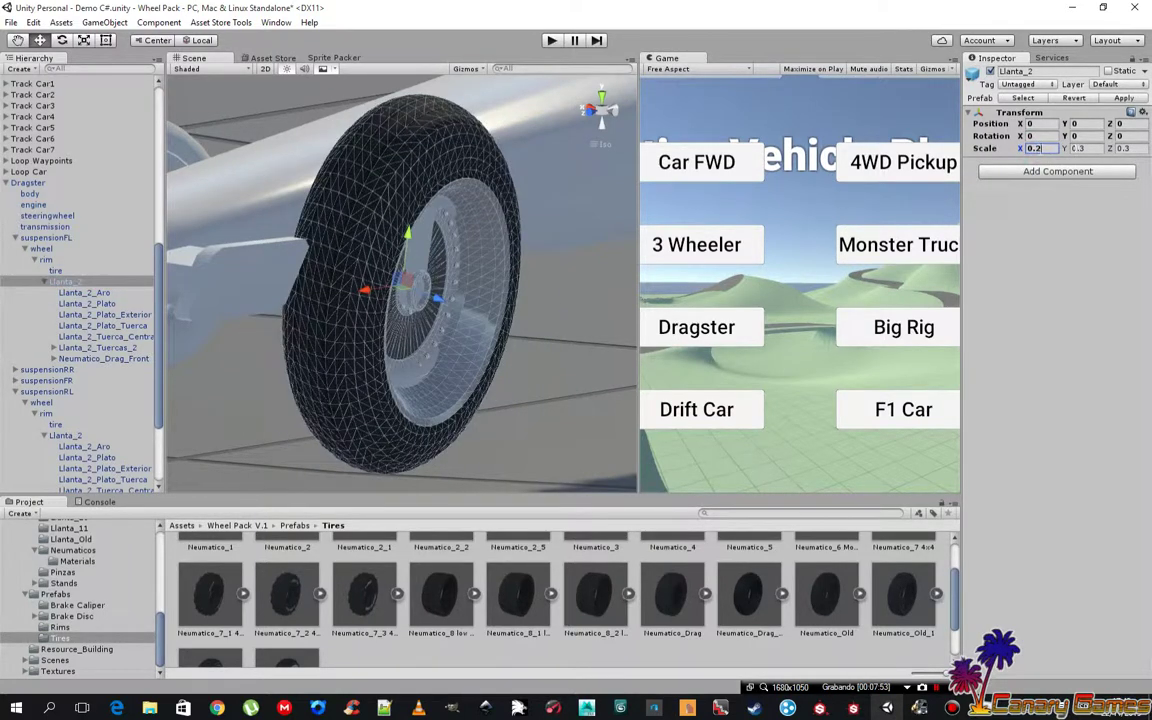
key(Tab)
text(0.2)
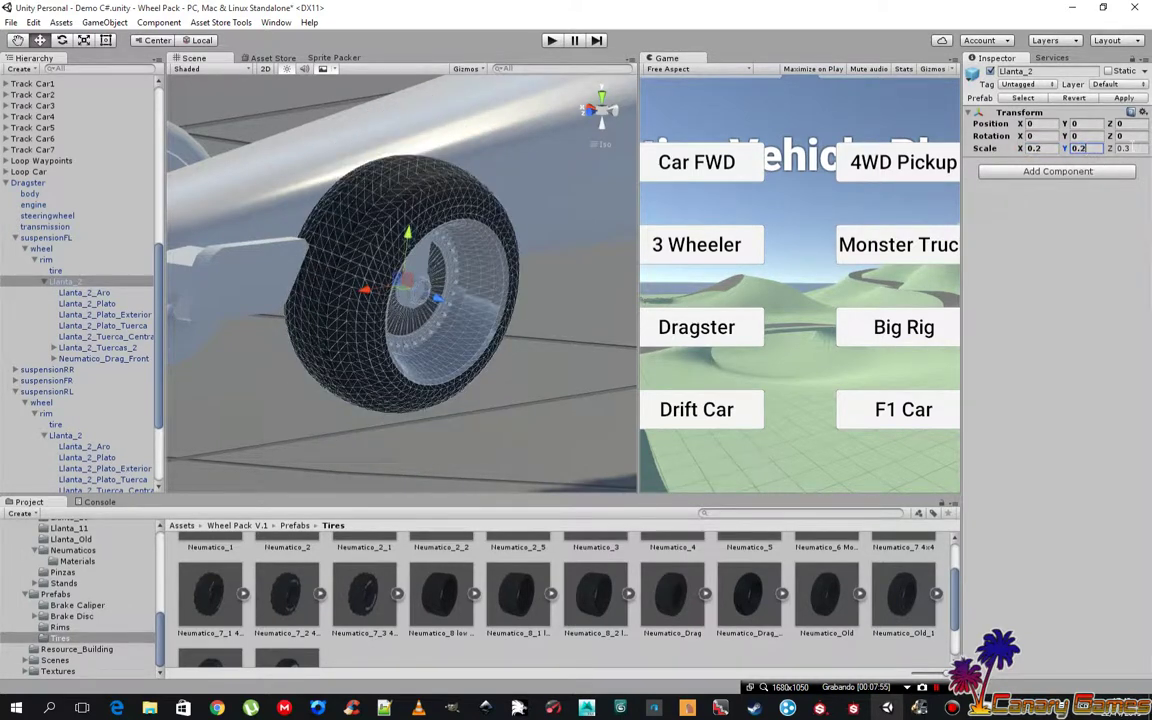
key(Tab)
text(0.2)
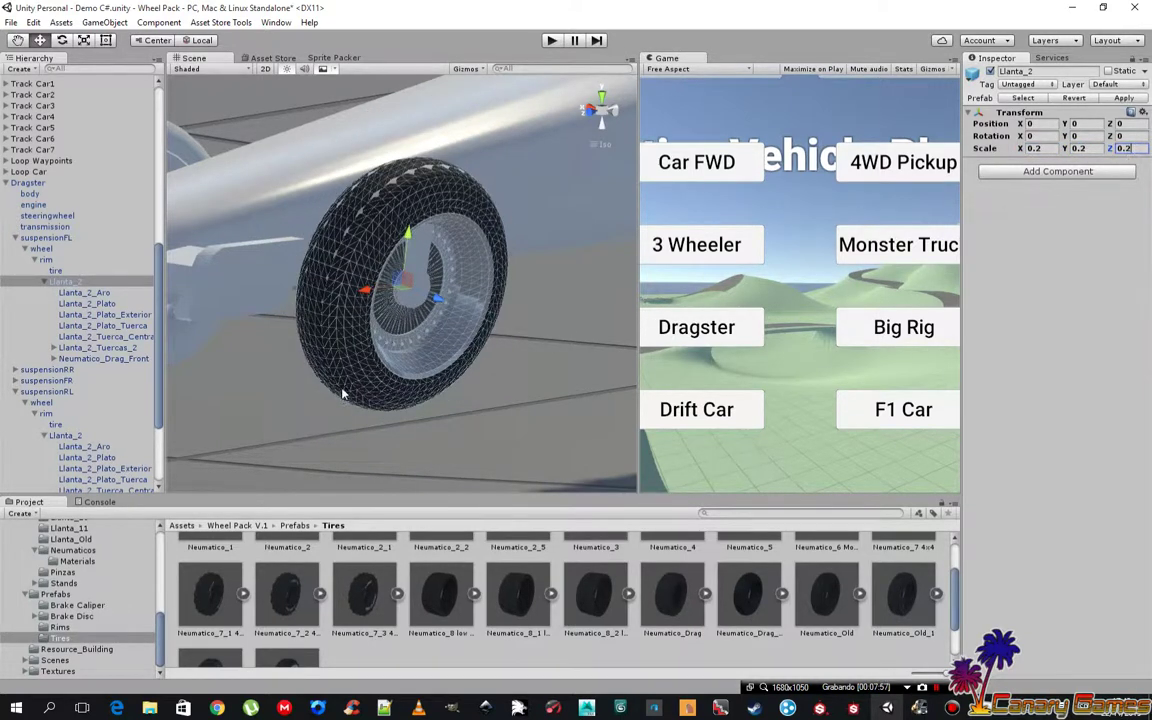
mouse_move(342, 395)
alt+mouse_down()
mouse_move(438, 381)
mouse_move(548, 334)
alt+mouse_up()
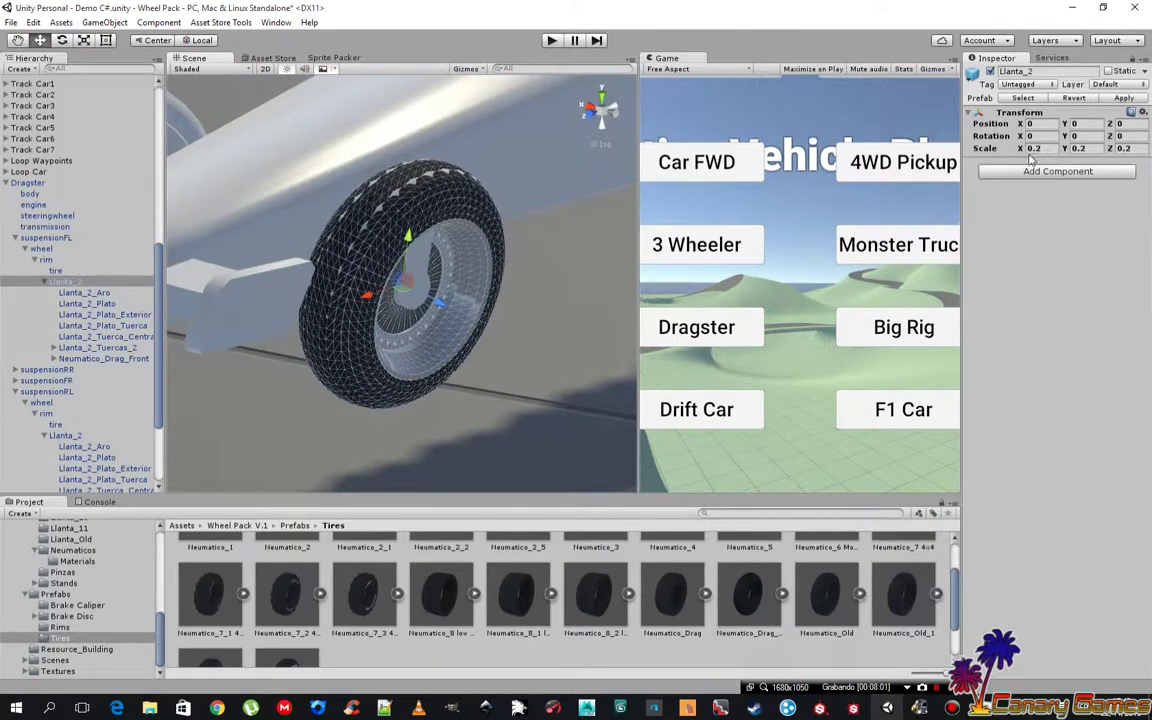
Refine the rim's scale to 0.198, 0.198, 0.12 to fit the tire
click(1127, 148)
text(0.1)
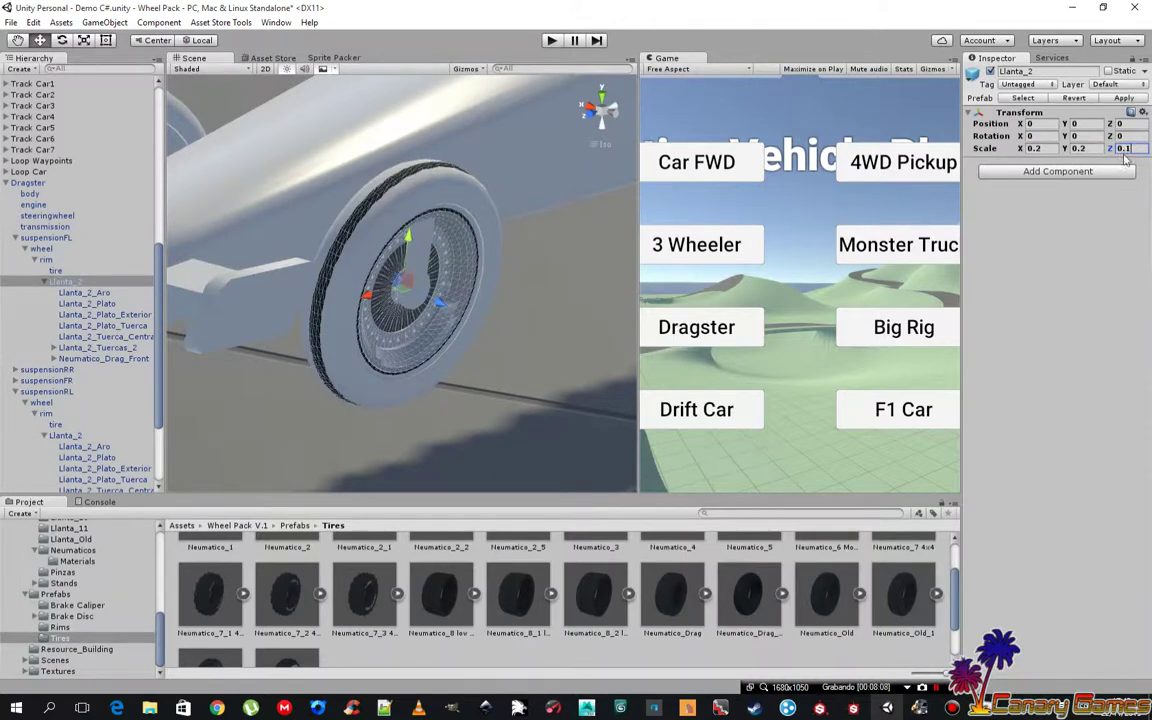
text(2)
alt+drag(389, 248, 500, 234)
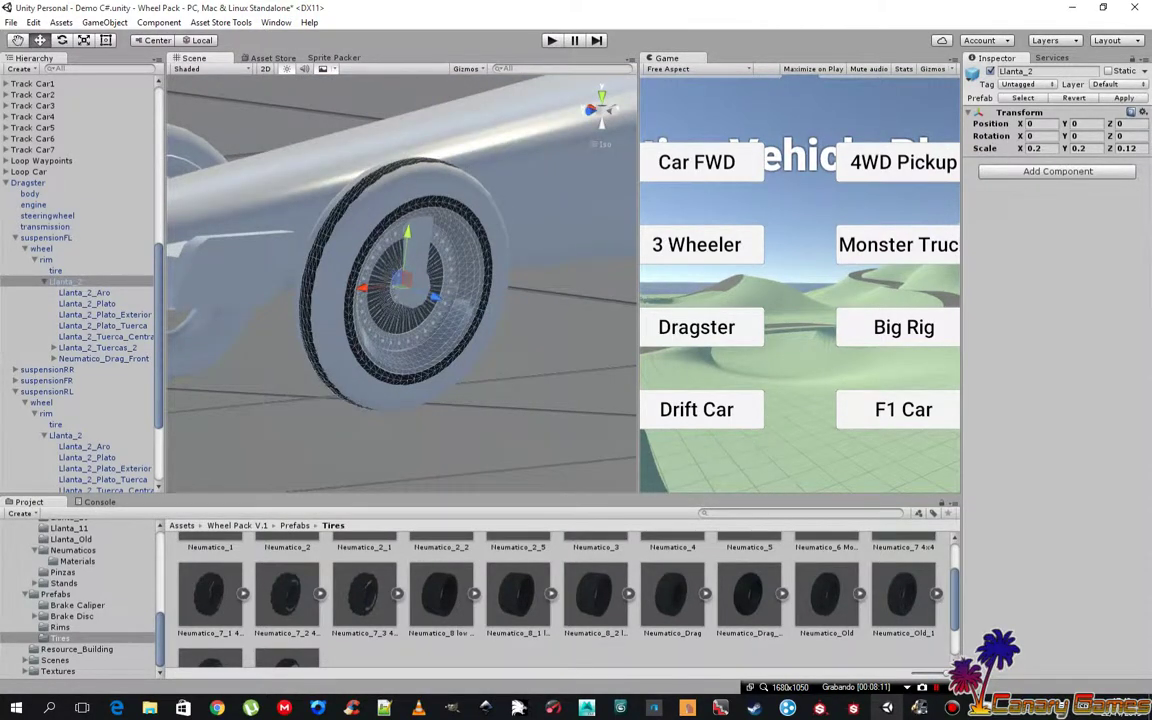
double_click(1036, 148)
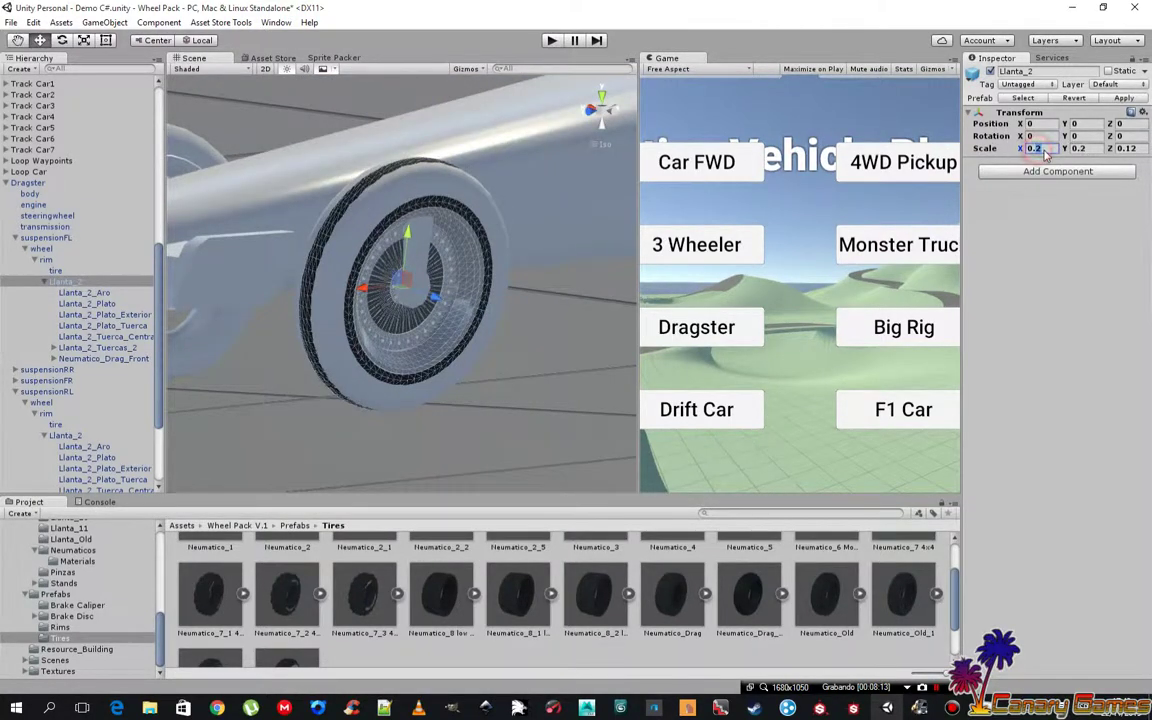
text(1)
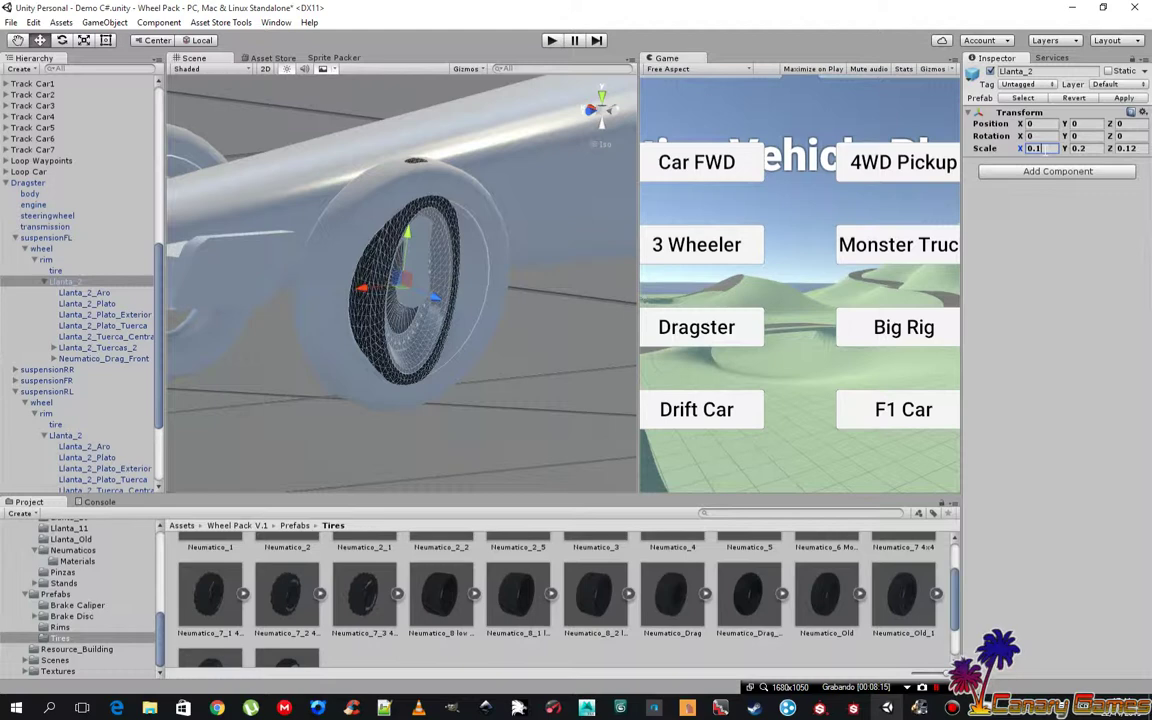
text(8)
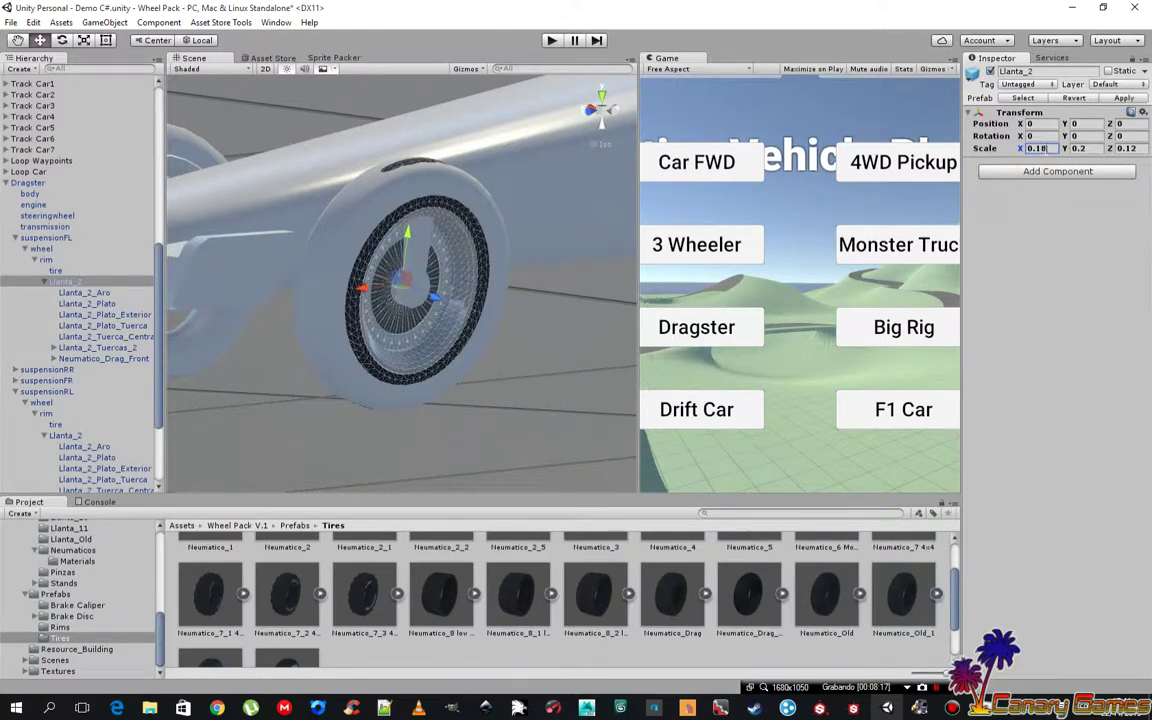
key(BackSpace)
text(9)
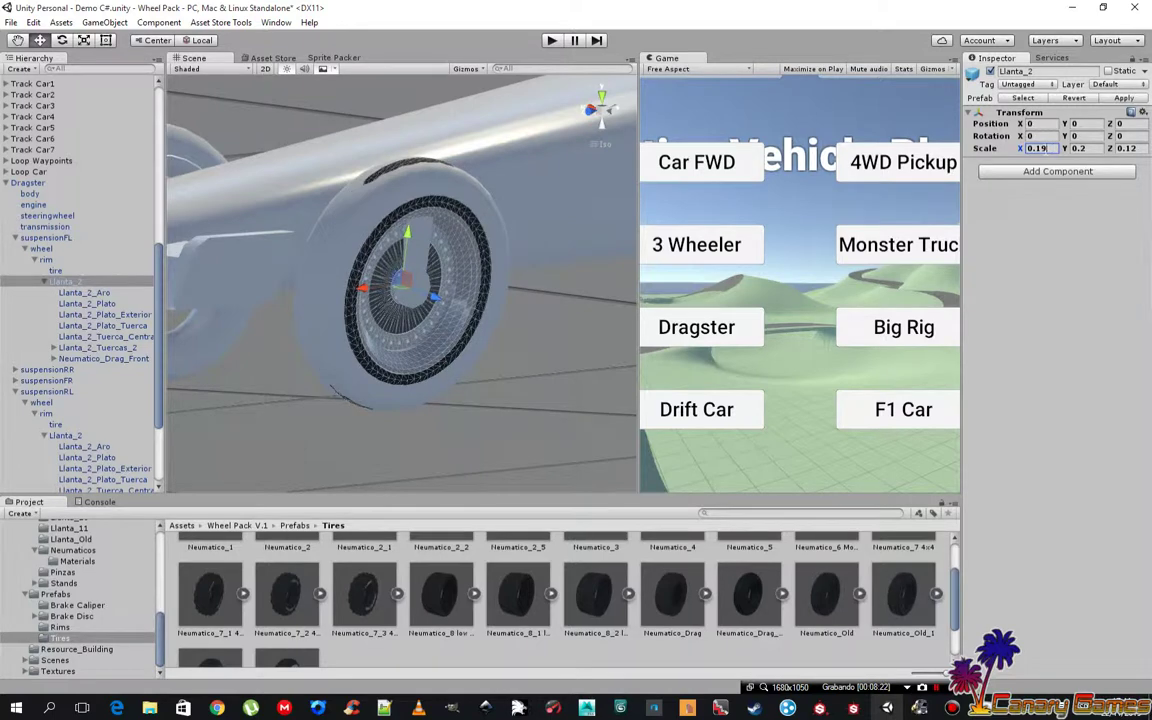
text(8)
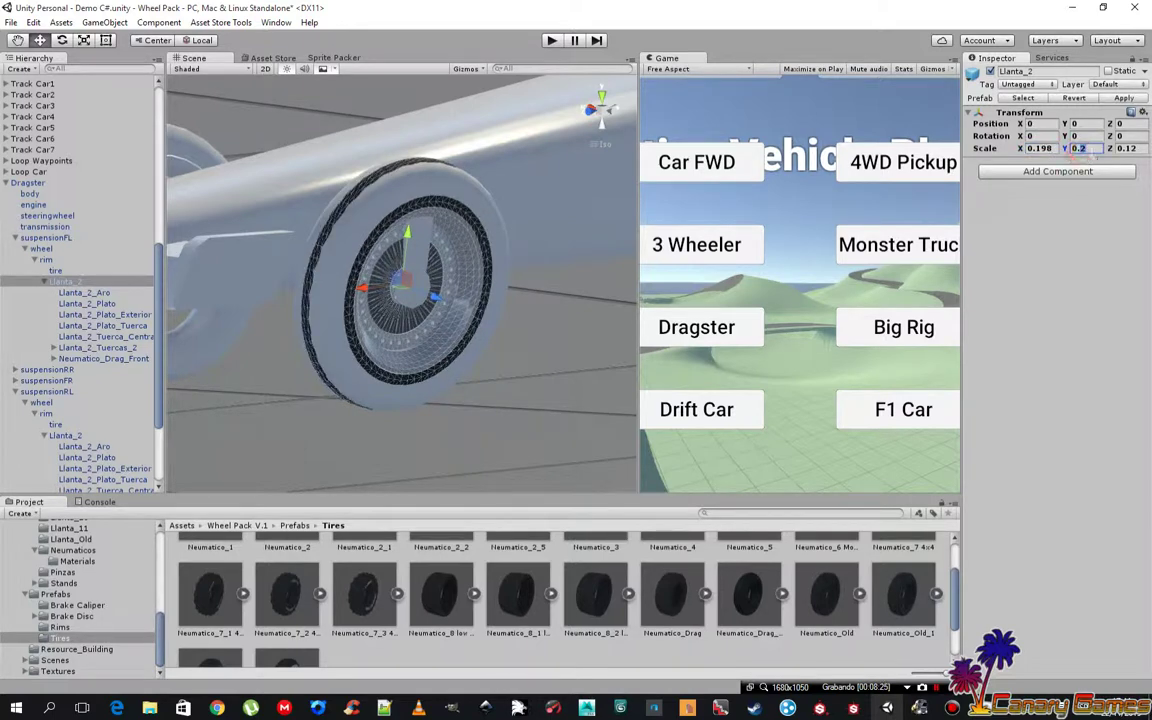
text(198)
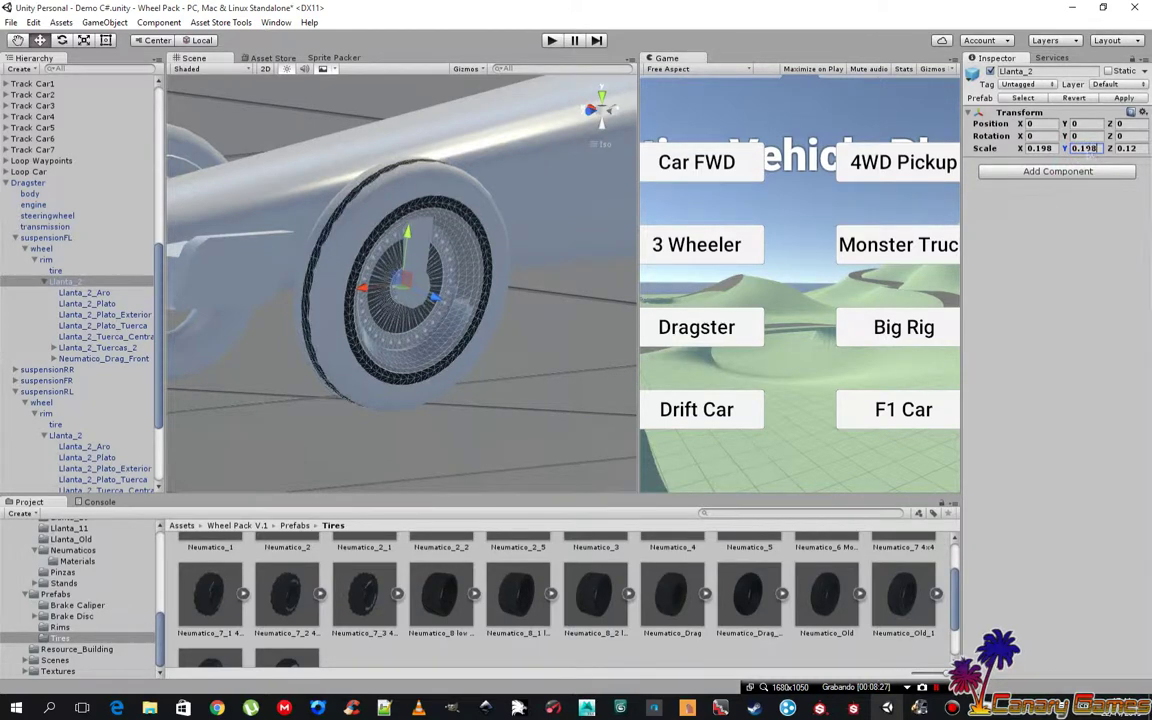
mouse_move(463, 220)
alt+mouse_down()
mouse_move(619, 240)
mouse_move(437, 277)
mouse_move(440, 200)
mouse_move(484, 250)
alt+mouse_up()
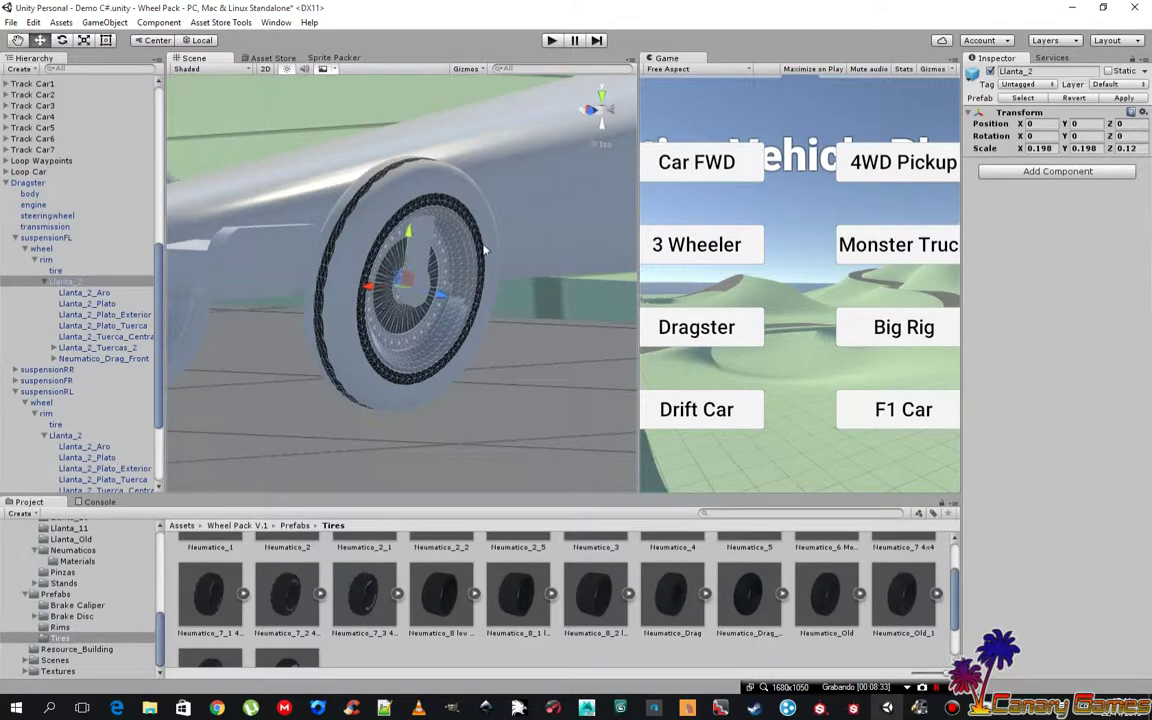
Deactivate the Neumatico_Drag_Front tire and the original front-left tire
click(602, 121)
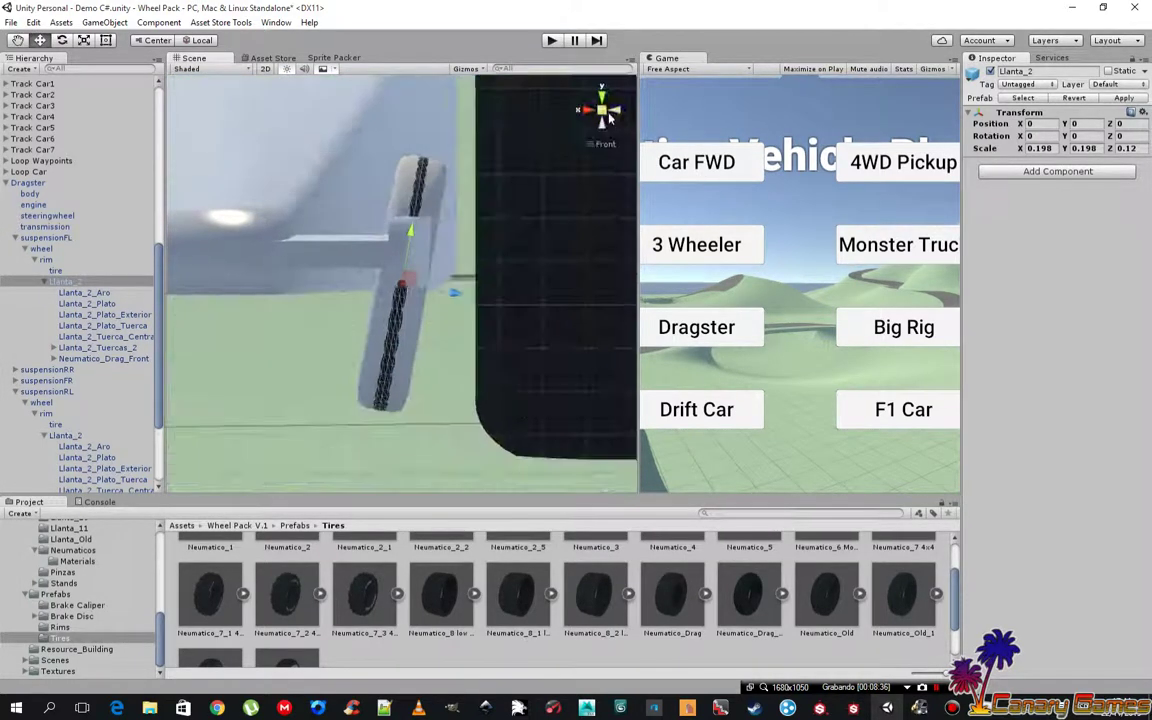
click(44, 248)
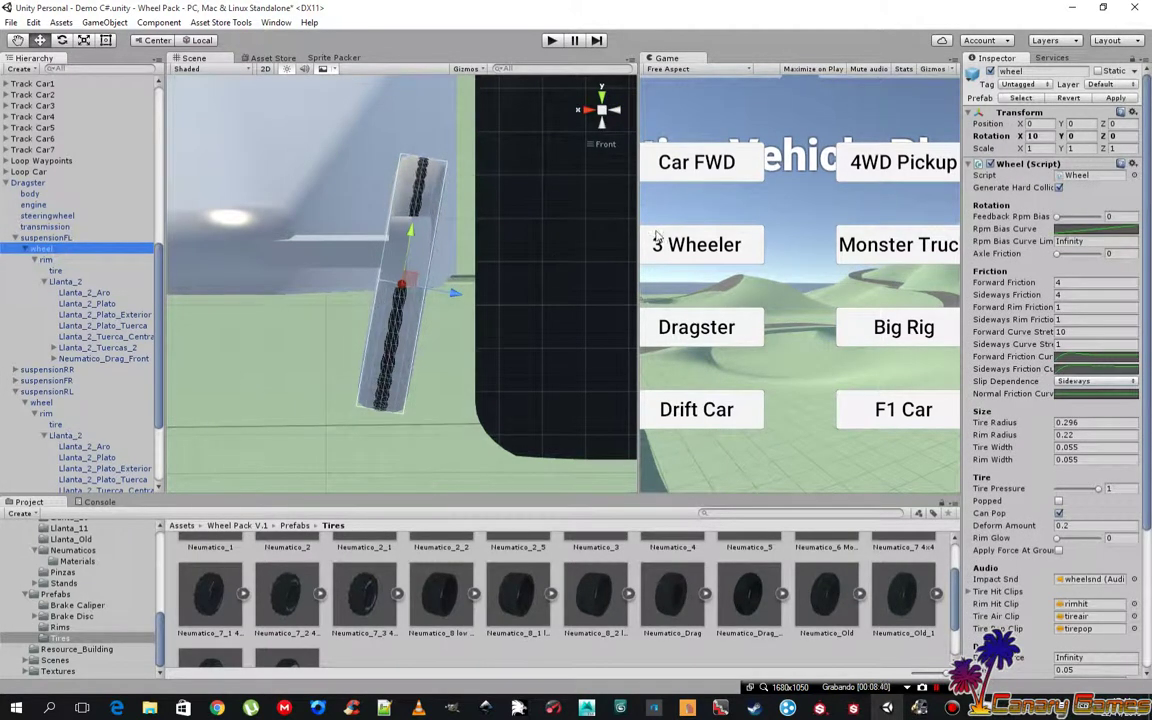
click(617, 112)
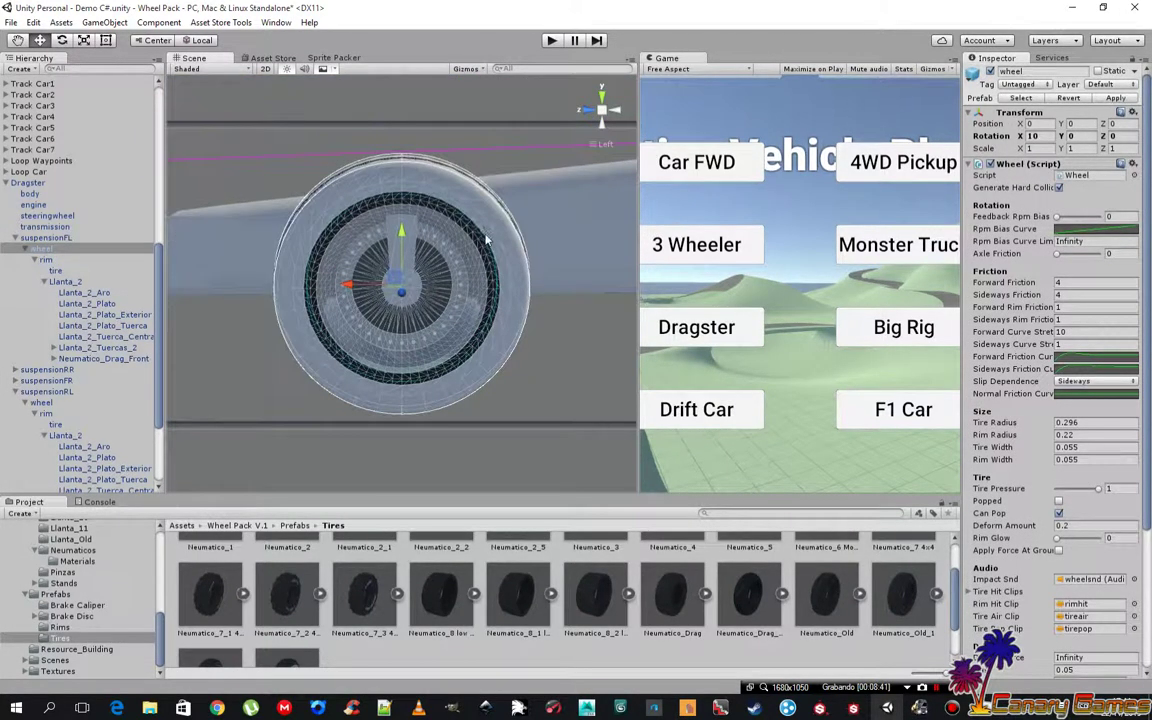
mouse_move(458, 255)
alt+mouse_down()
mouse_move(521, 257)
mouse_move(514, 230)
mouse_move(516, 243)
alt+mouse_up()
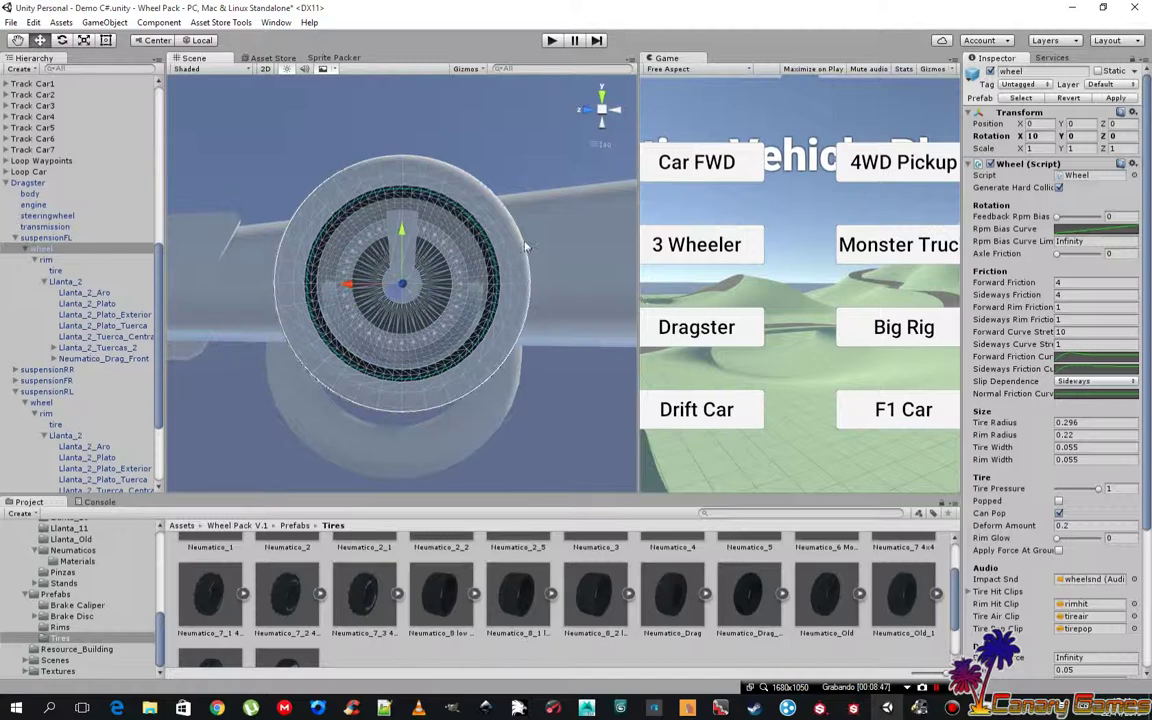
click(88, 358)
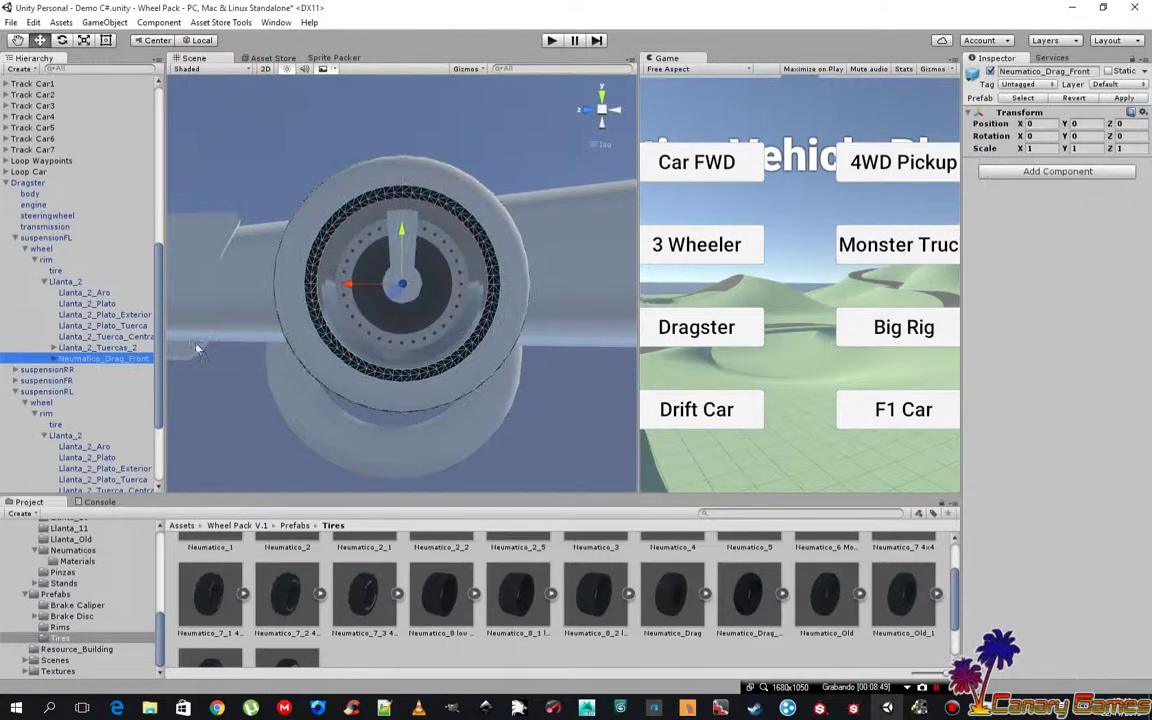
key(alt+shift+a)
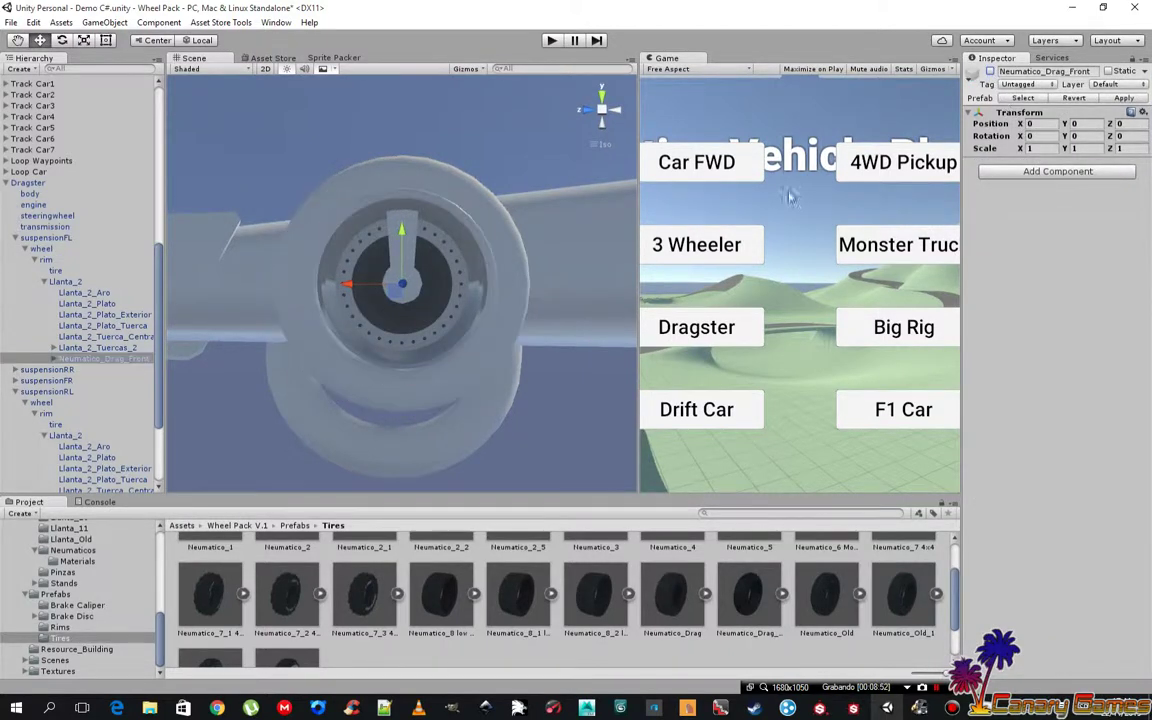
alt+drag(424, 268, 332, 251)
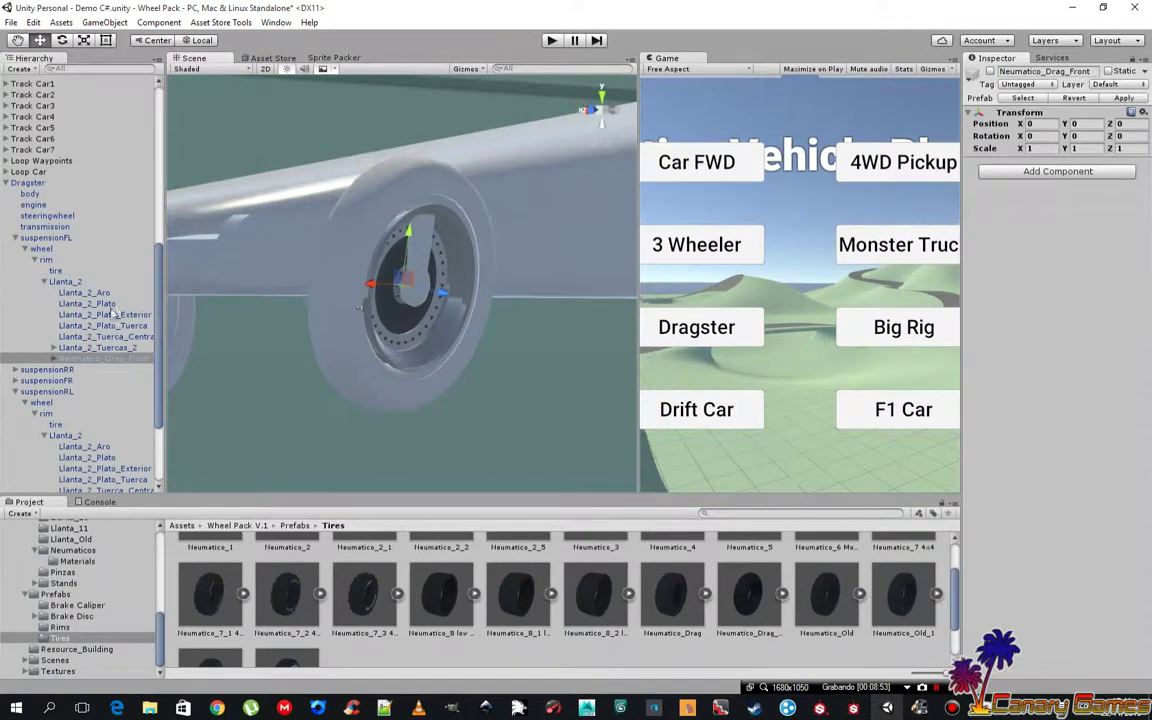
click(60, 270)
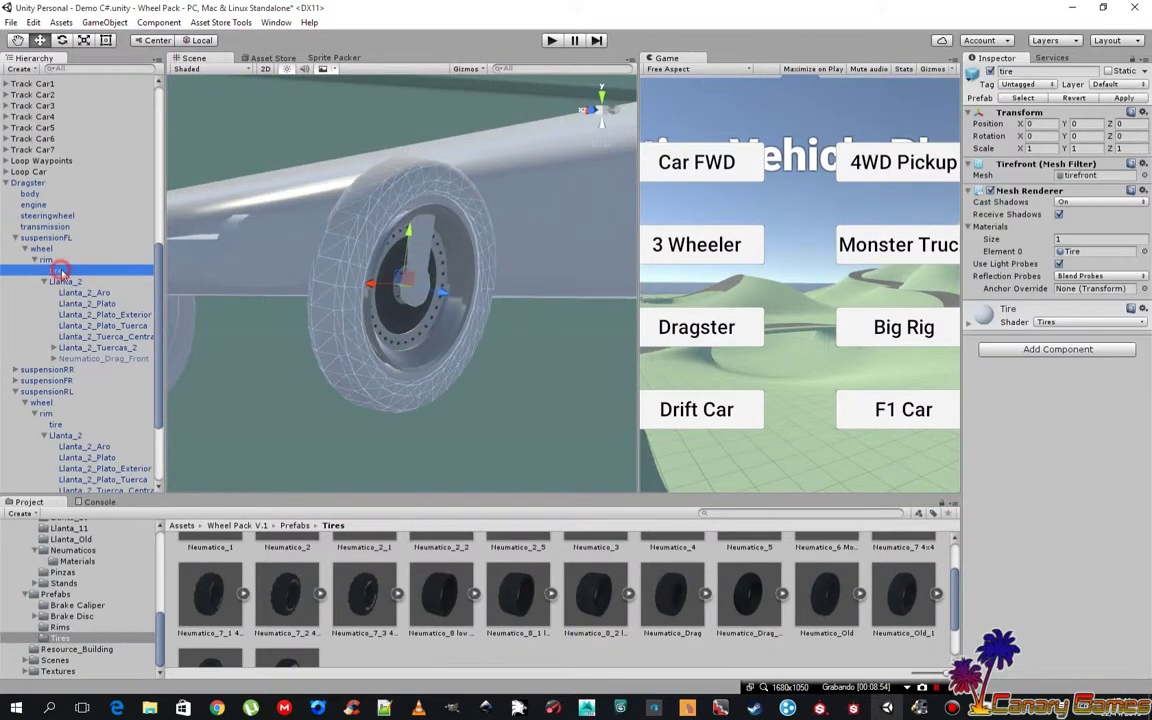
click(990, 72)
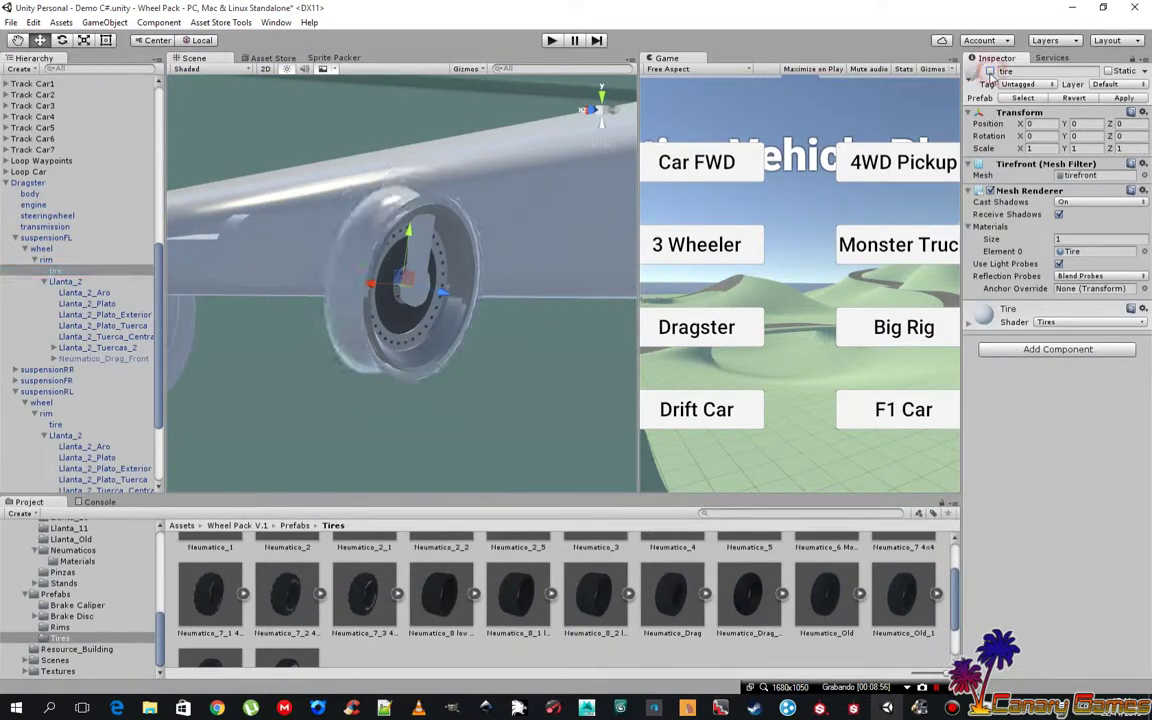
Keep the original rim active but disable its Mesh Renderer, then select the wheel
click(46, 259)
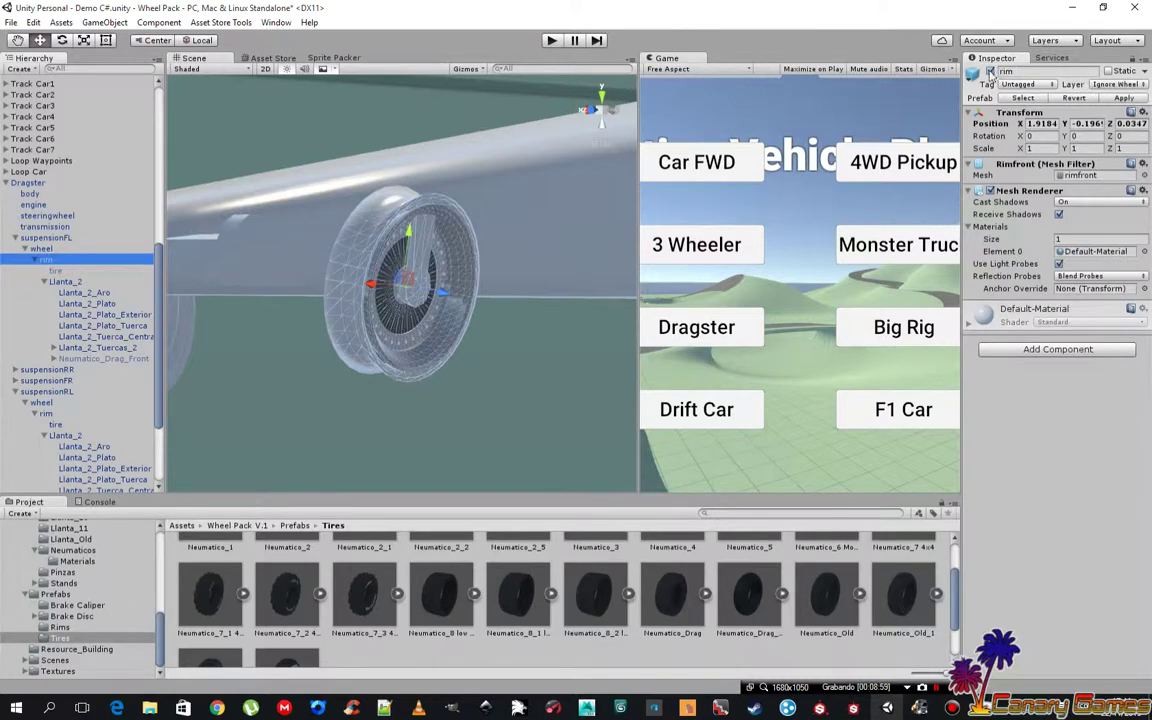
click(990, 72)
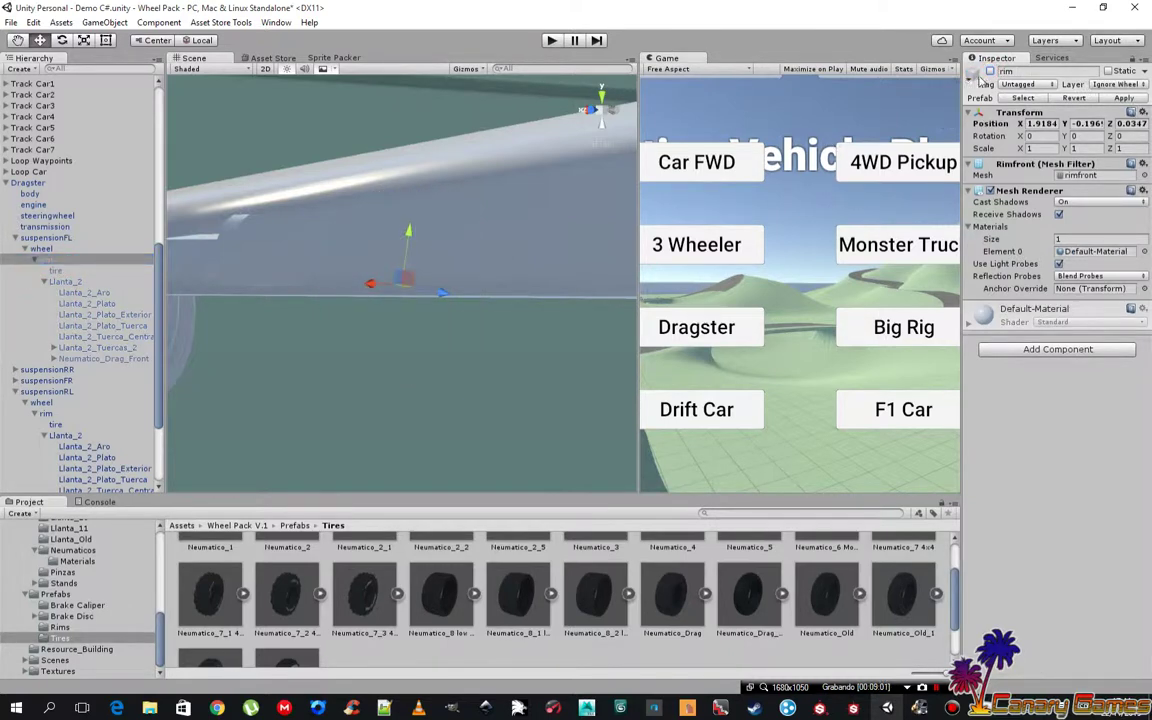
click(990, 72)
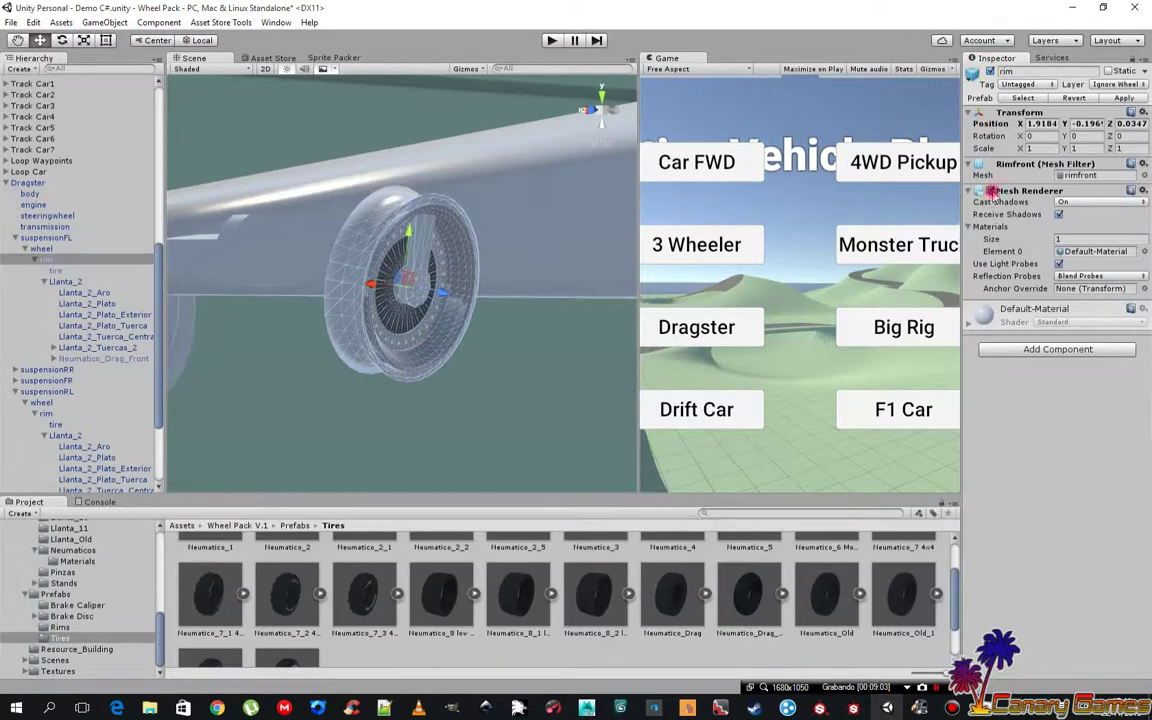
click(990, 190)
alt+drag(318, 323, 240, 320)
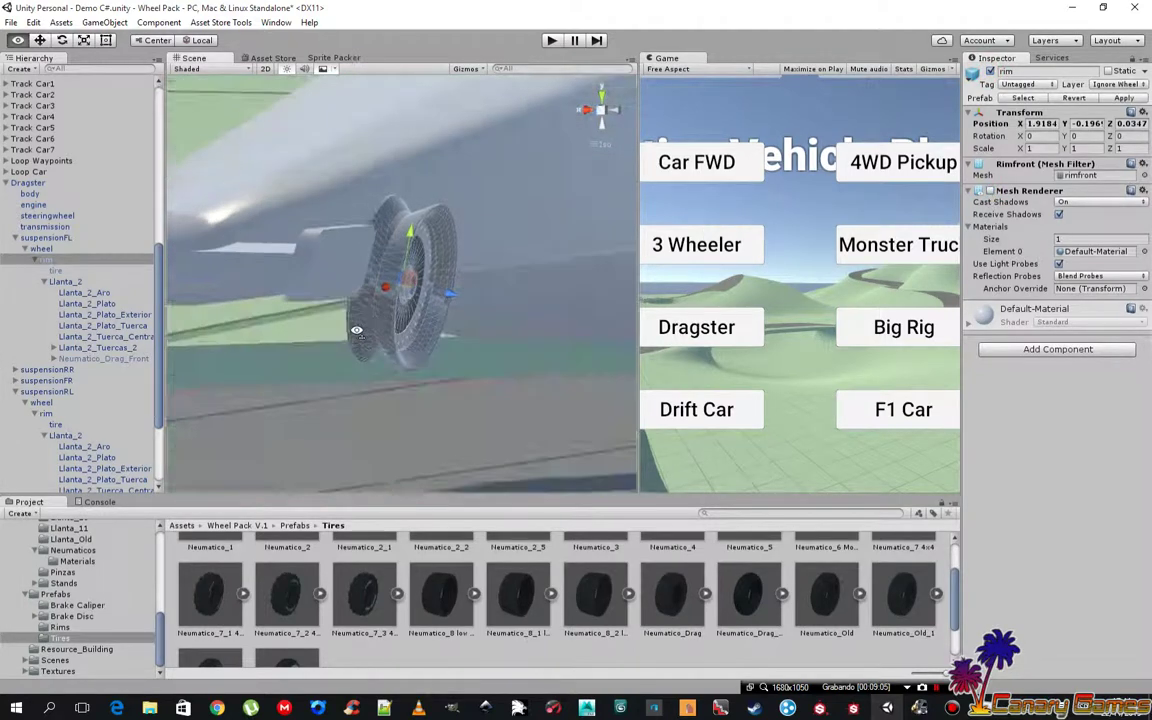
click(42, 249)
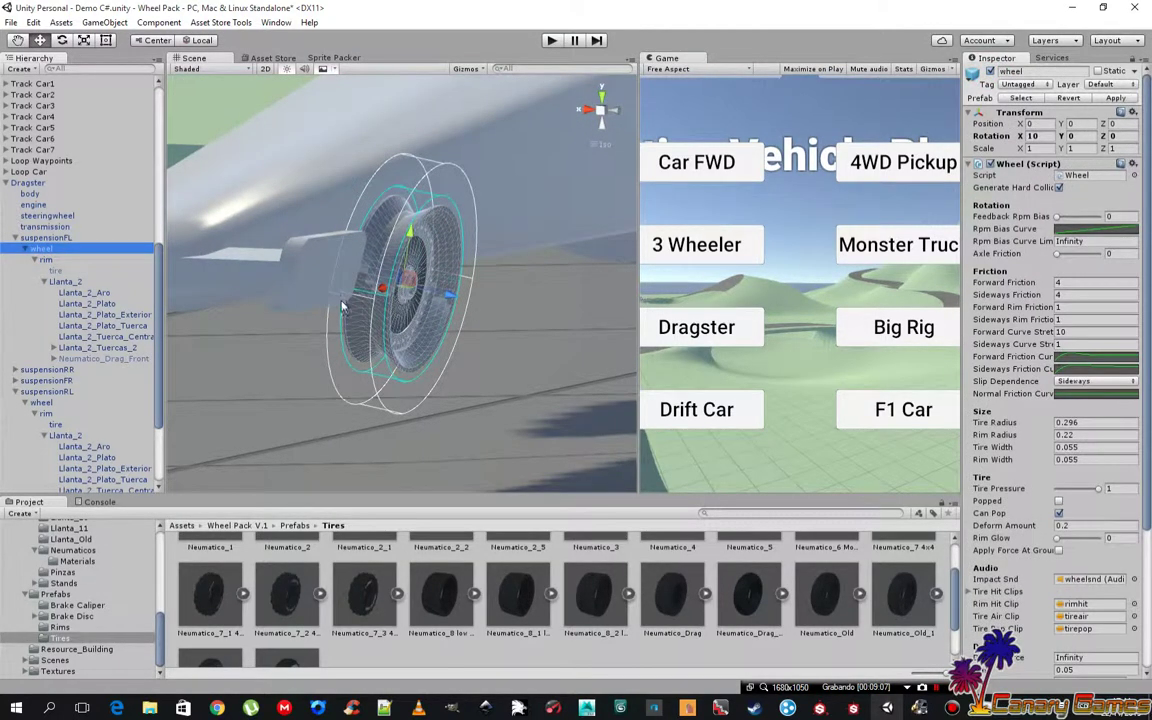
Set the front wheel's Rim Radius to 0.198 in the Wheel script
mouse_move(310, 278)
alt+mouse_down()
mouse_move(293, 258)
mouse_move(186, 261)
alt+mouse_up()
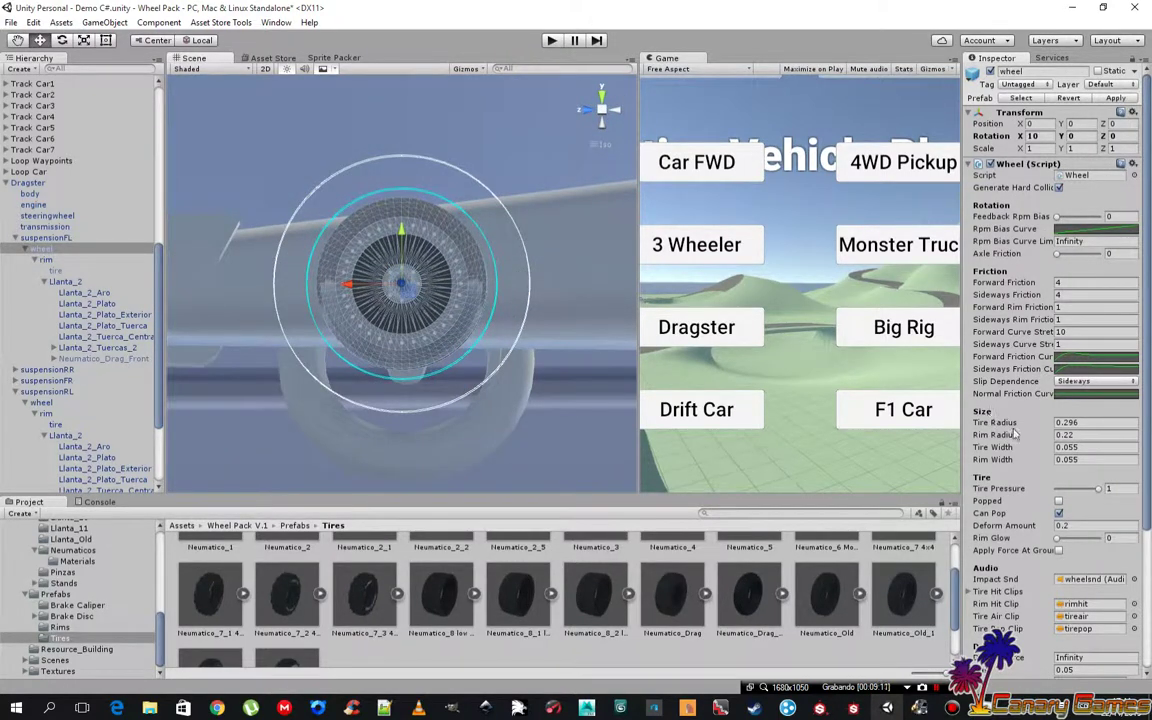
click(1060, 435)
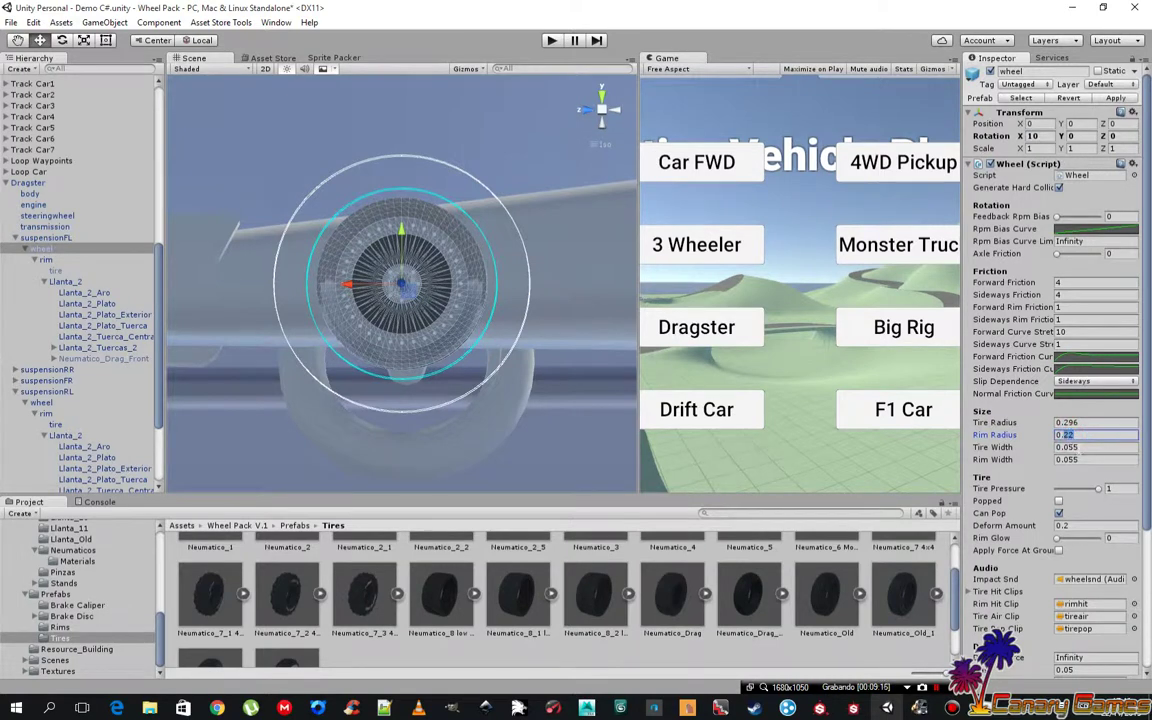
text(0.18)
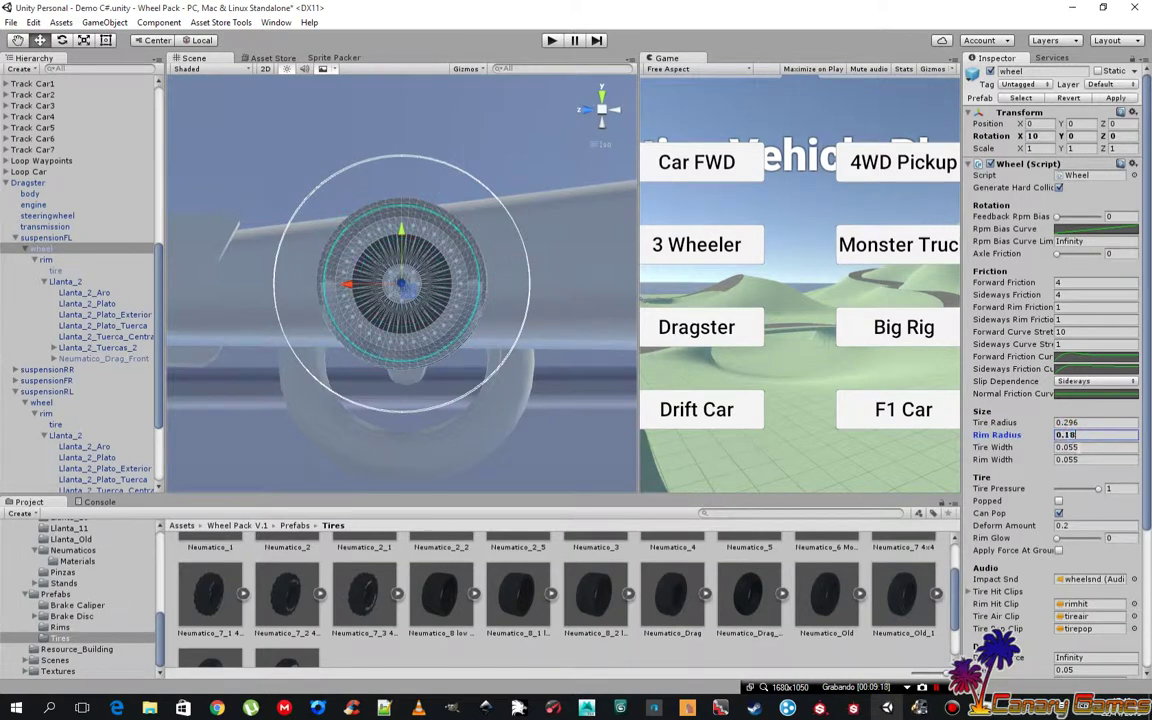
key(BackSpace)
text(9)
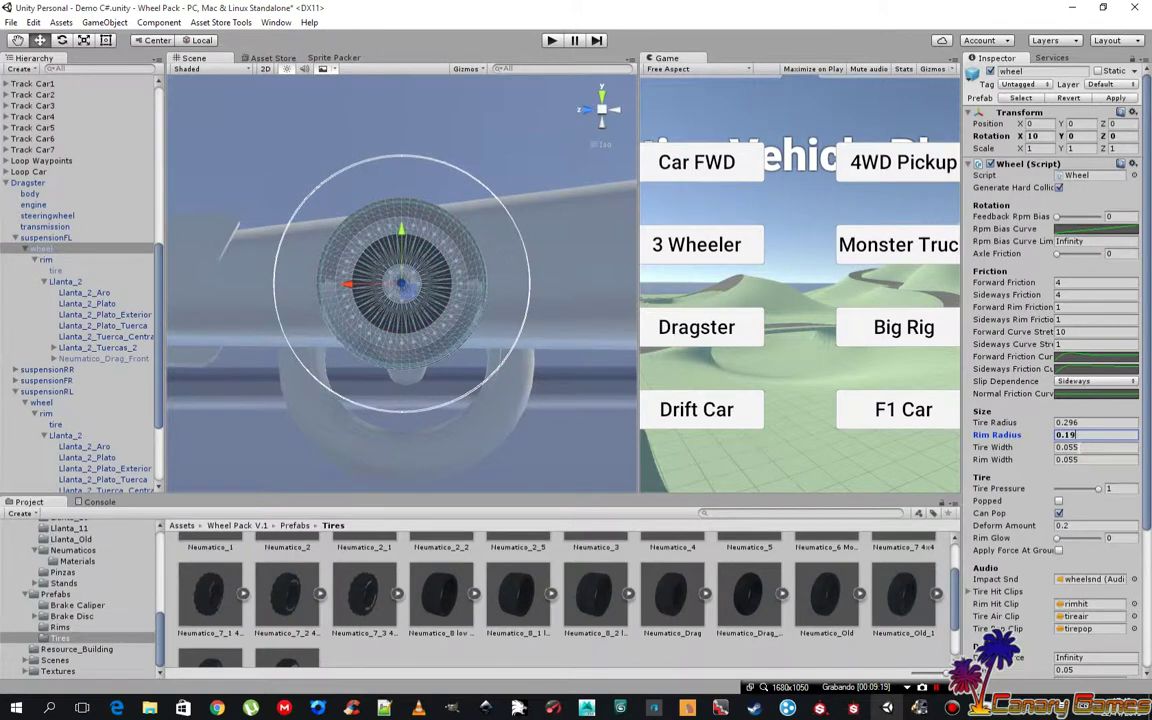
text(8)
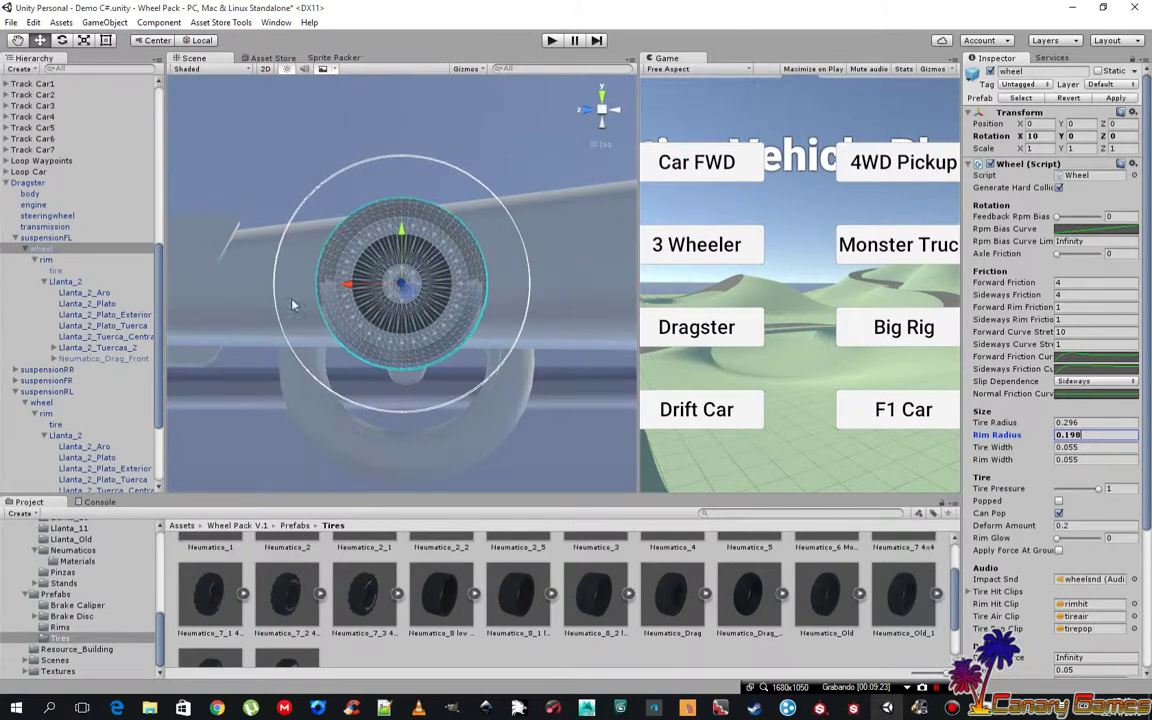
Orbit to view the wheel side-on and set Rim Width to 0.06
mouse_move(268, 277)
alt+mouse_down()
mouse_move(627, 331)
mouse_move(663, 358)
mouse_move(658, 377)
alt+mouse_up()
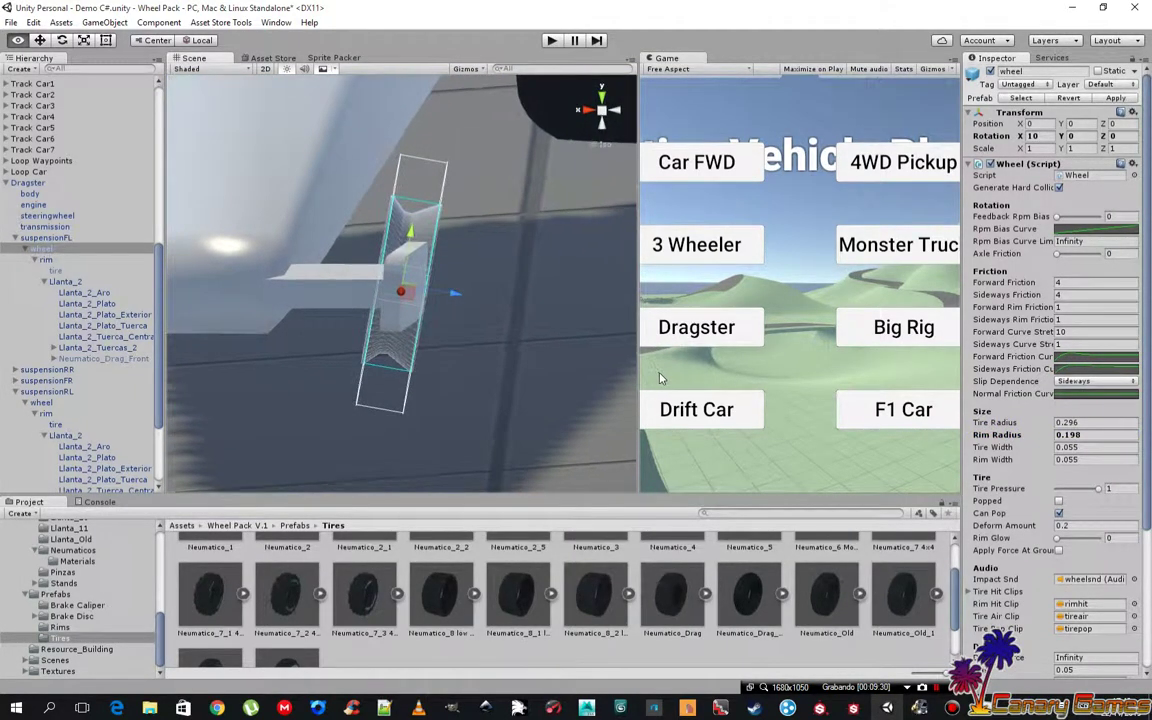
alt+drag(658, 377, 660, 397)
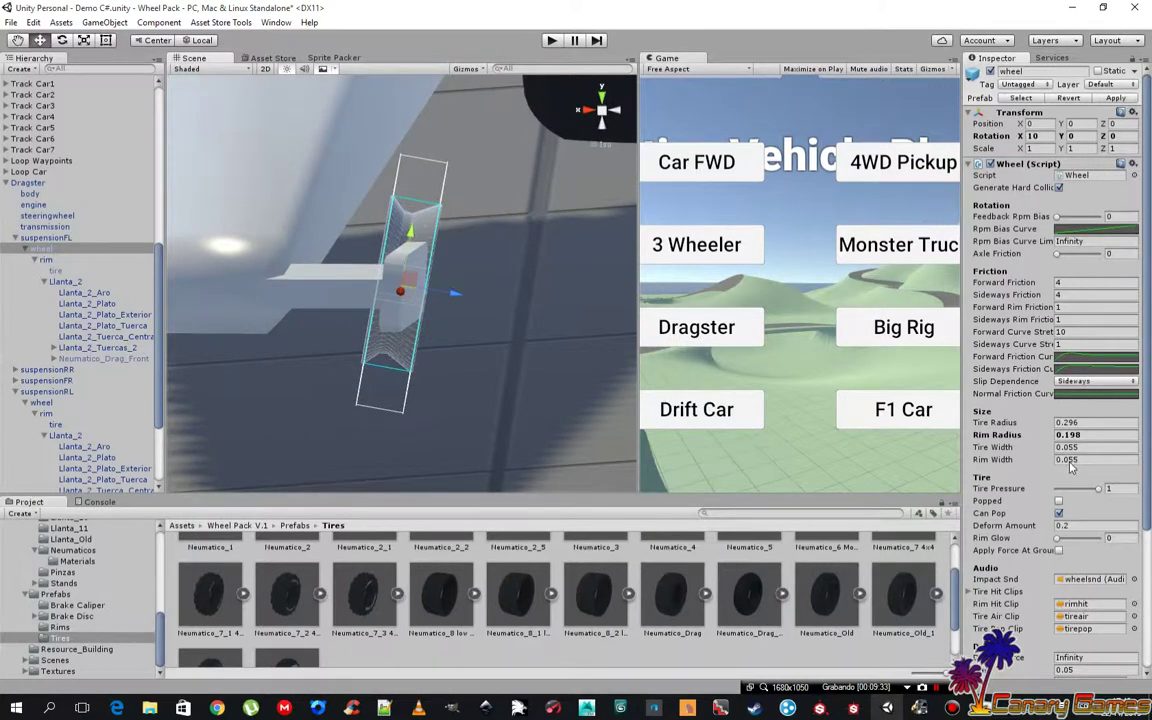
click(1075, 461)
text(0.058)
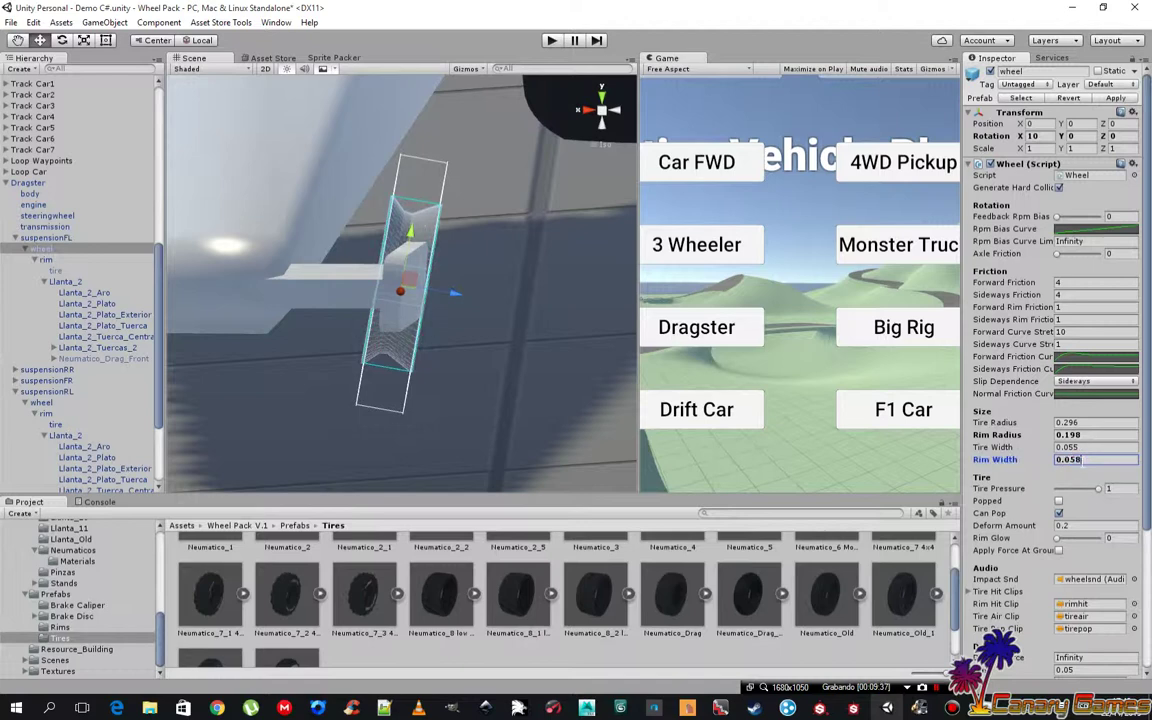
key(BackSpace)
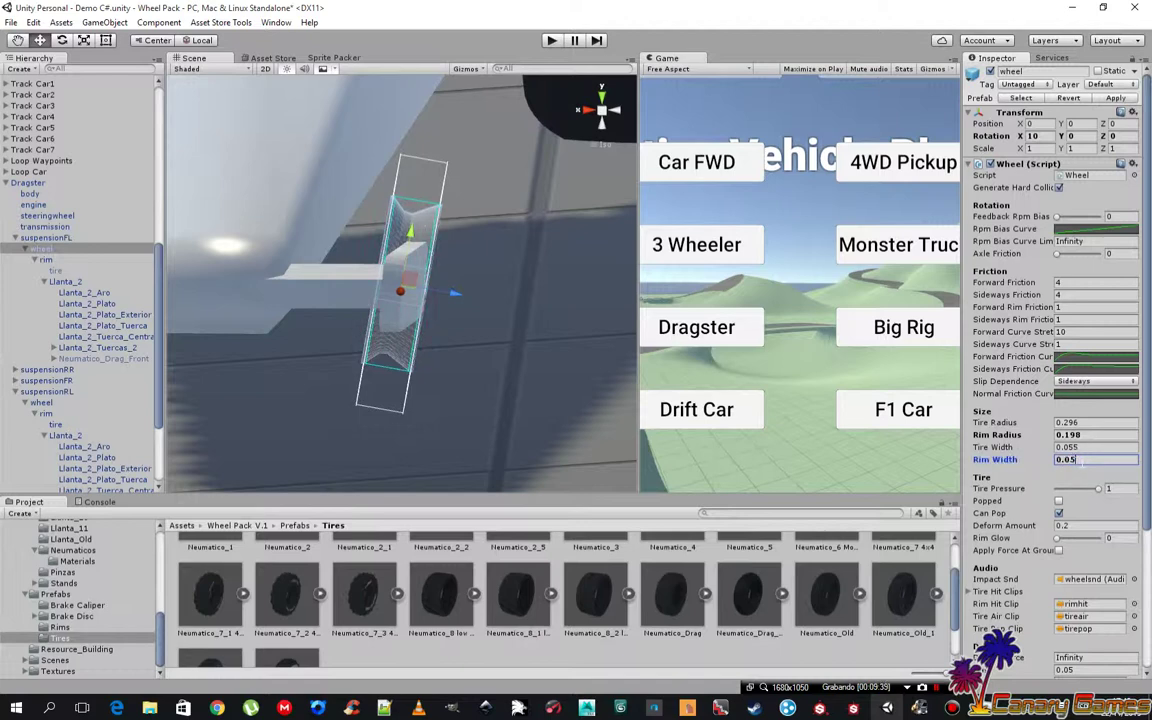
text(9)
key(BackSpace)
key(BackSpace)
text(6)
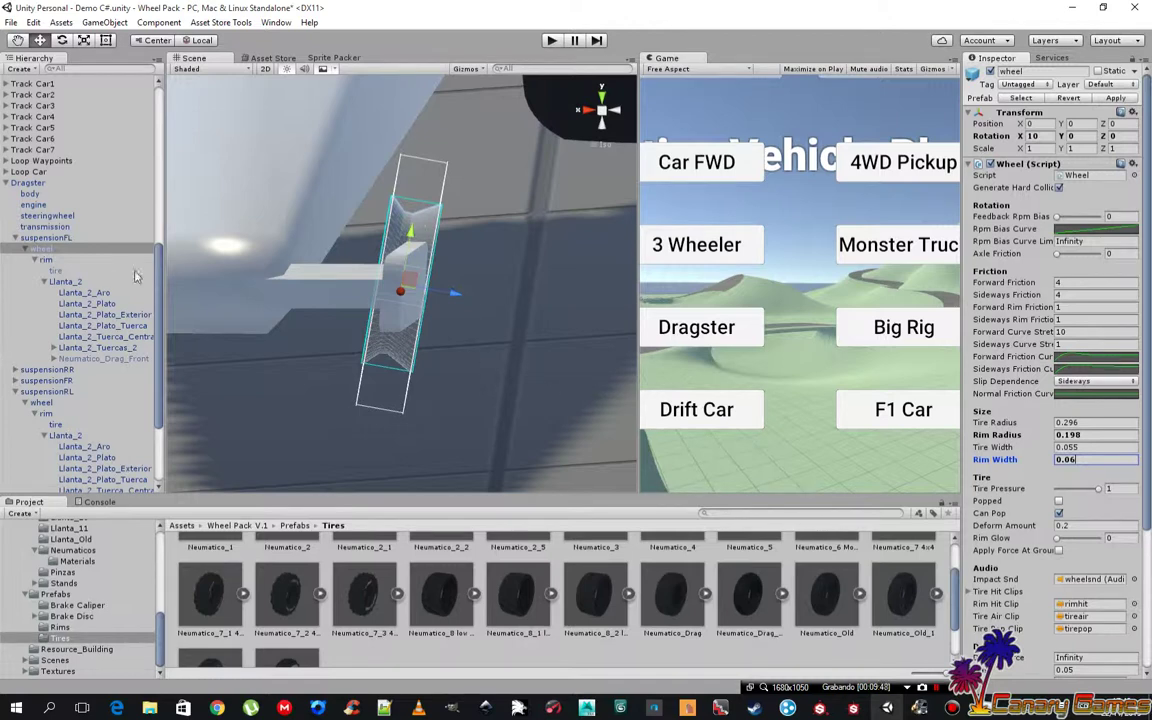
Activate the front drag tire Neumatico_Drag_Front so it shows on the wheel
click(85, 358)
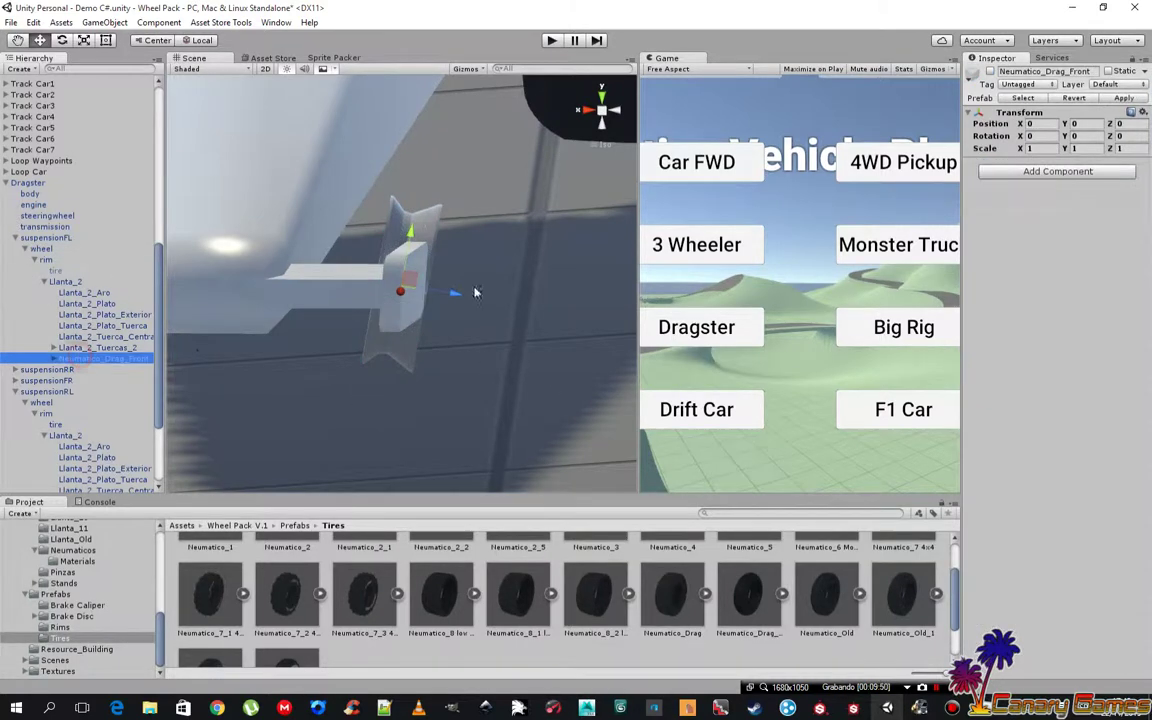
click(990, 71)
mouse_move(440, 240)
alt+mouse_down()
mouse_move(532, 311)
mouse_move(442, 320)
alt+mouse_up()
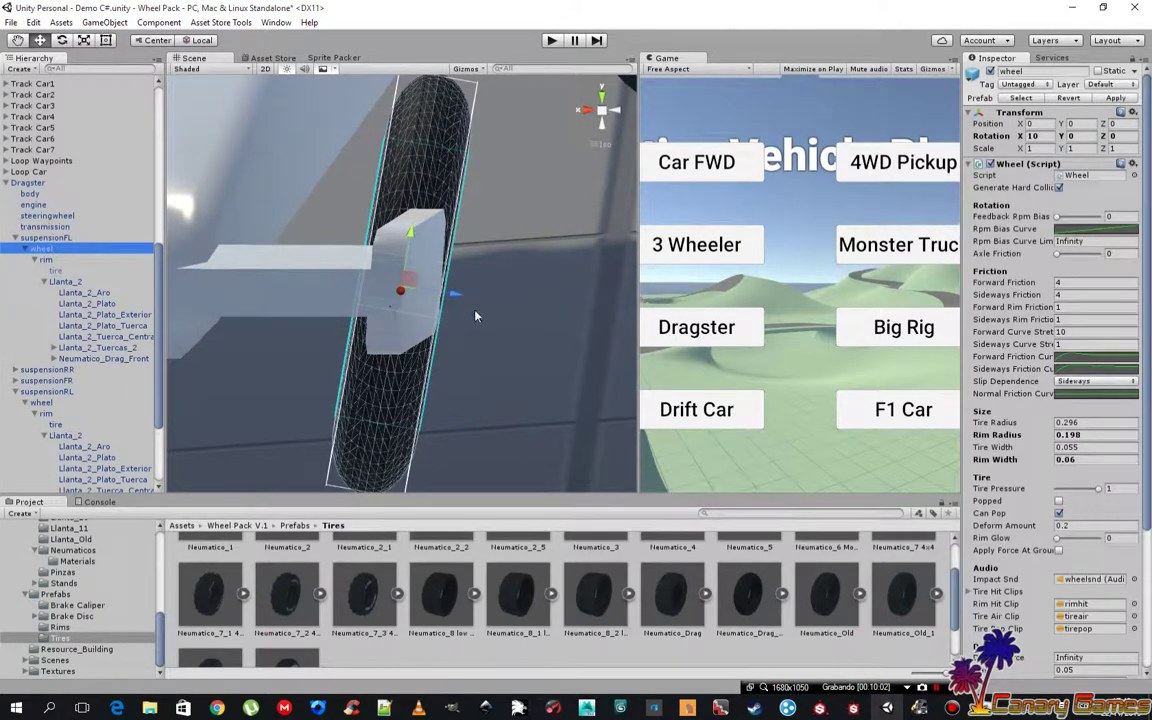
mouse_move(475, 316)
alt+mouse_down()
mouse_move(481, 327)
mouse_move(451, 318)
mouse_move(469, 331)
mouse_move(472, 322)
mouse_move(300, 333)
mouse_move(295, 316)
mouse_move(299, 346)
alt+mouse_up()
Zoom out to the whole Dragster and lower it slightly to Y 4.32
scroll(299, 346, down, 6)
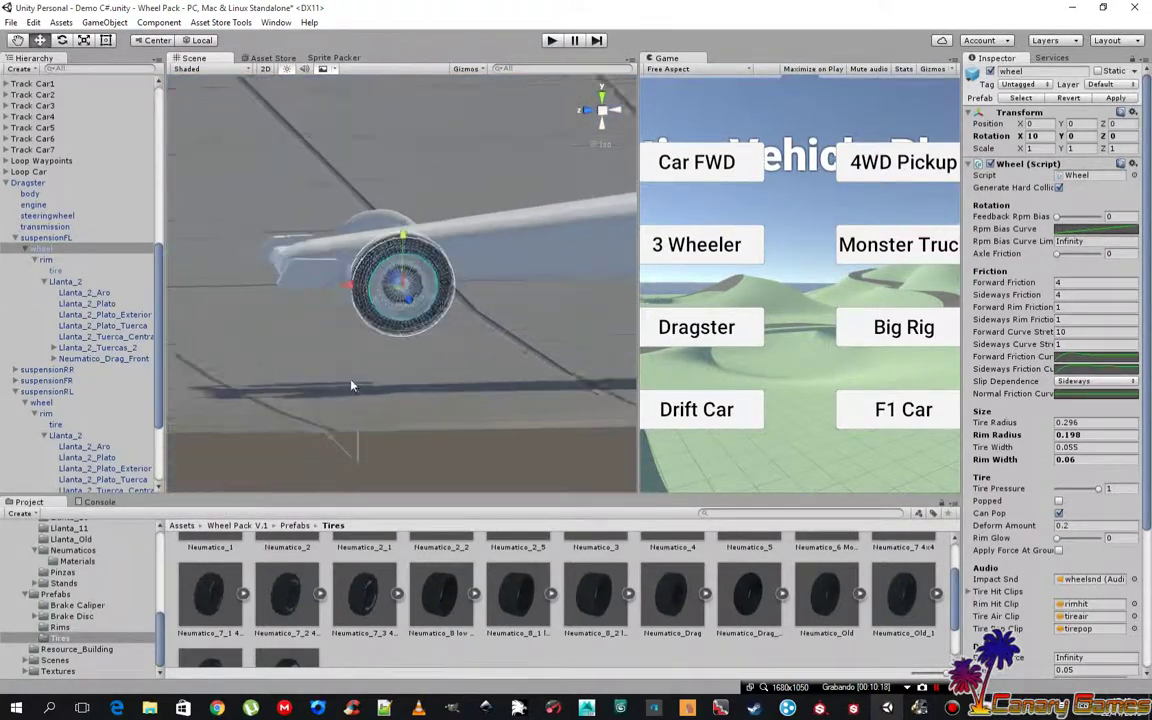
alt+drag(428, 357, 334, 355)
scroll(334, 355, down, 4)
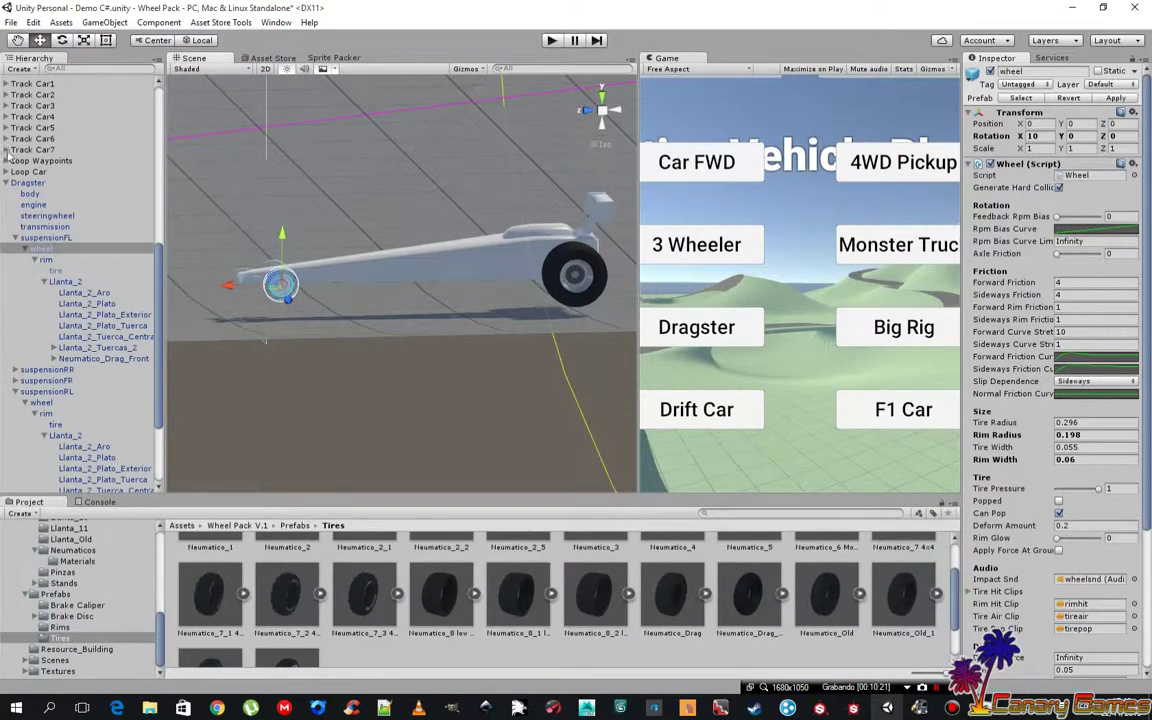
click(33, 183)
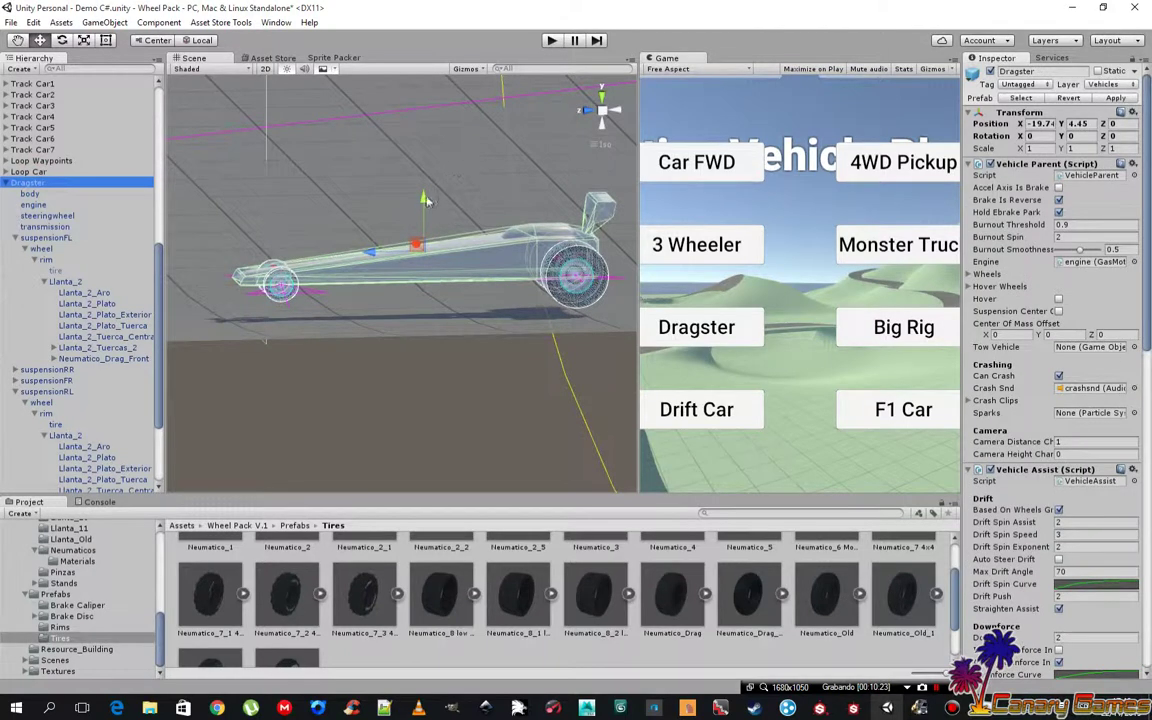
drag(423, 203, 425, 206)
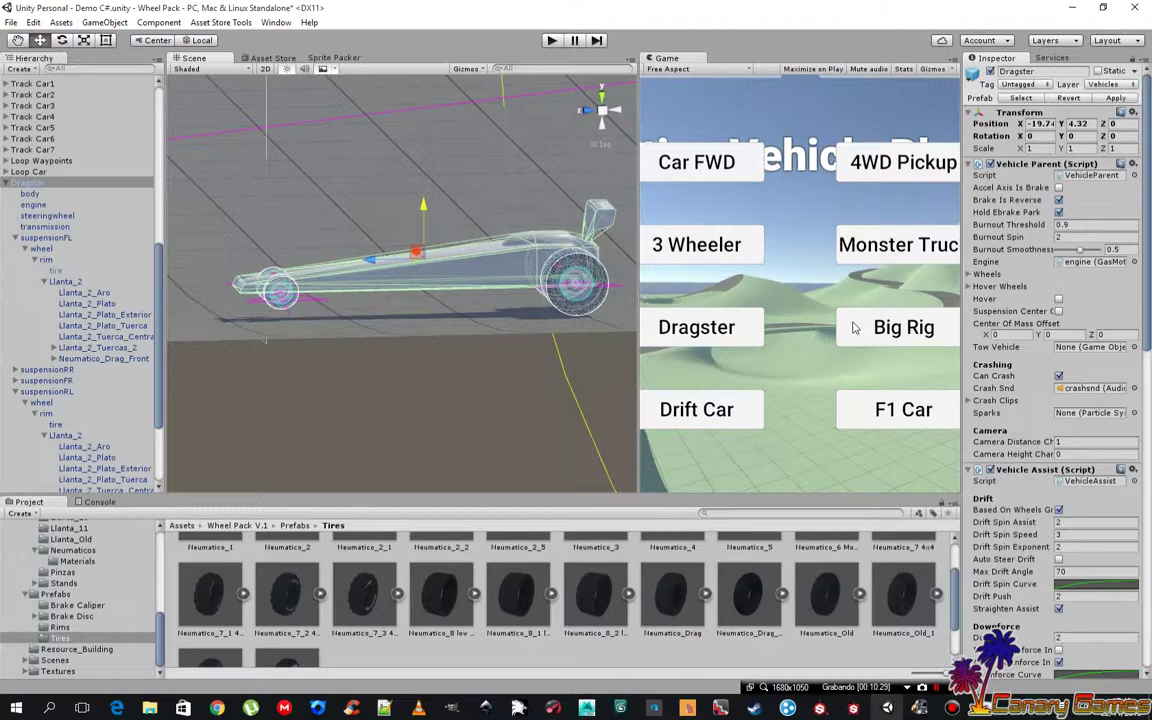
Enter Play mode, pick the Dragster and drive it forward and in reverse
click(551, 41)
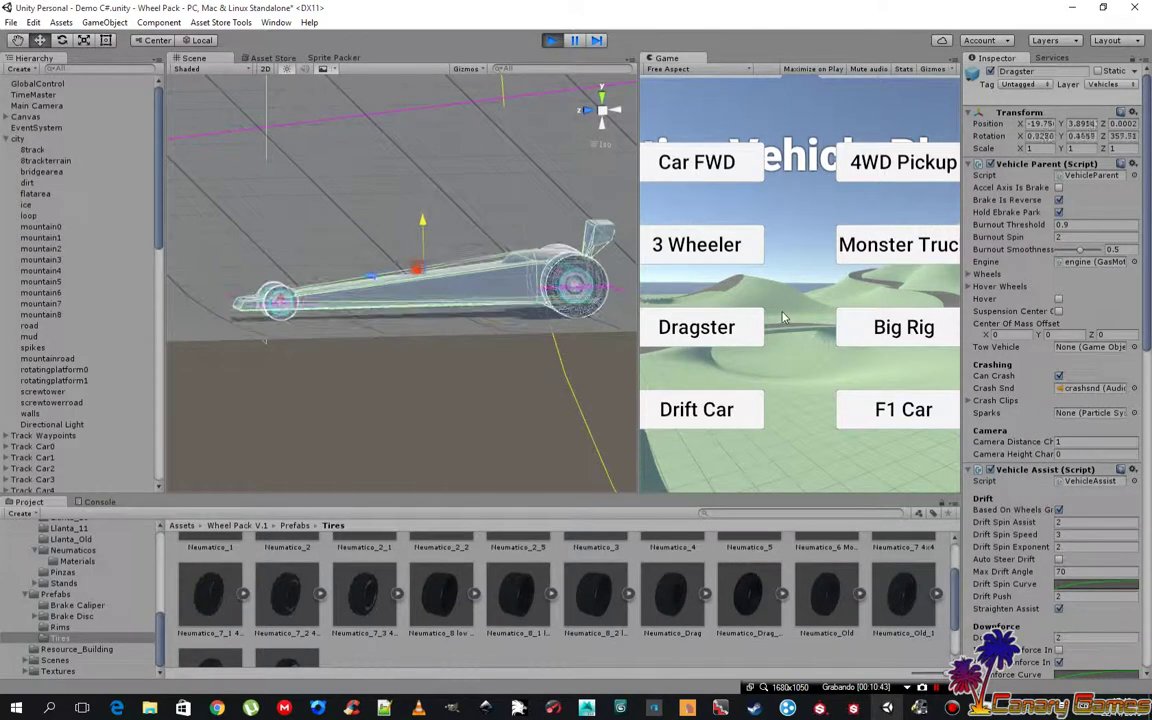
click(730, 323)
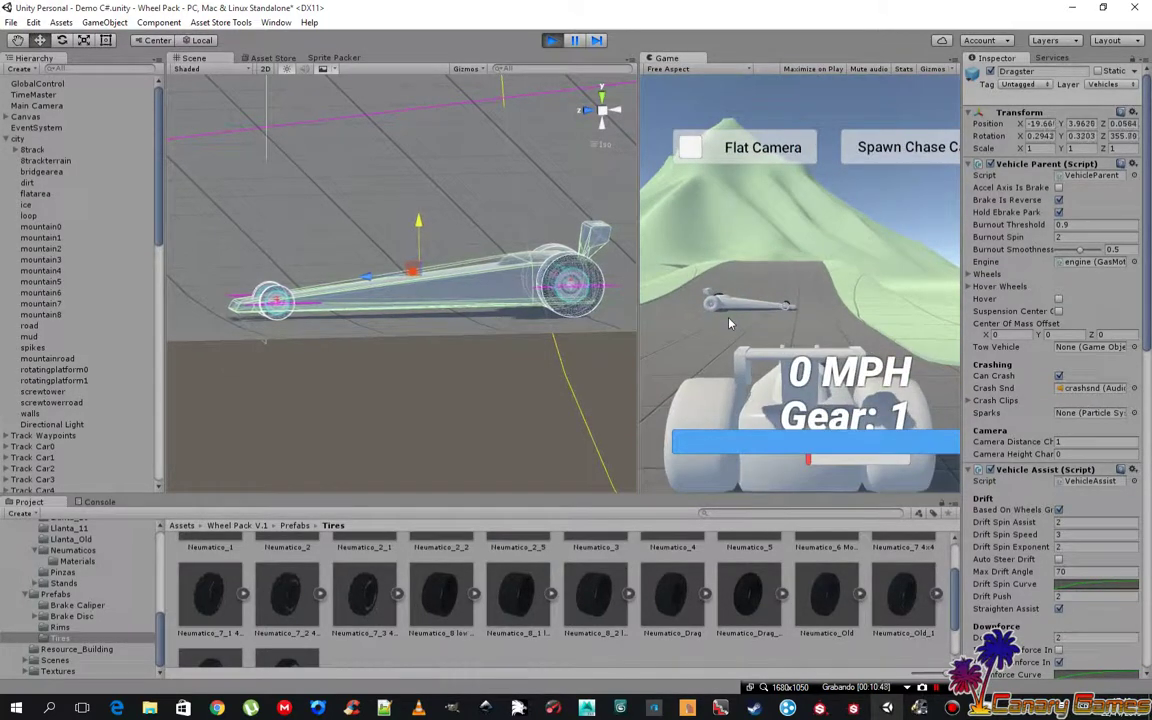
key(Up)
key(Down)
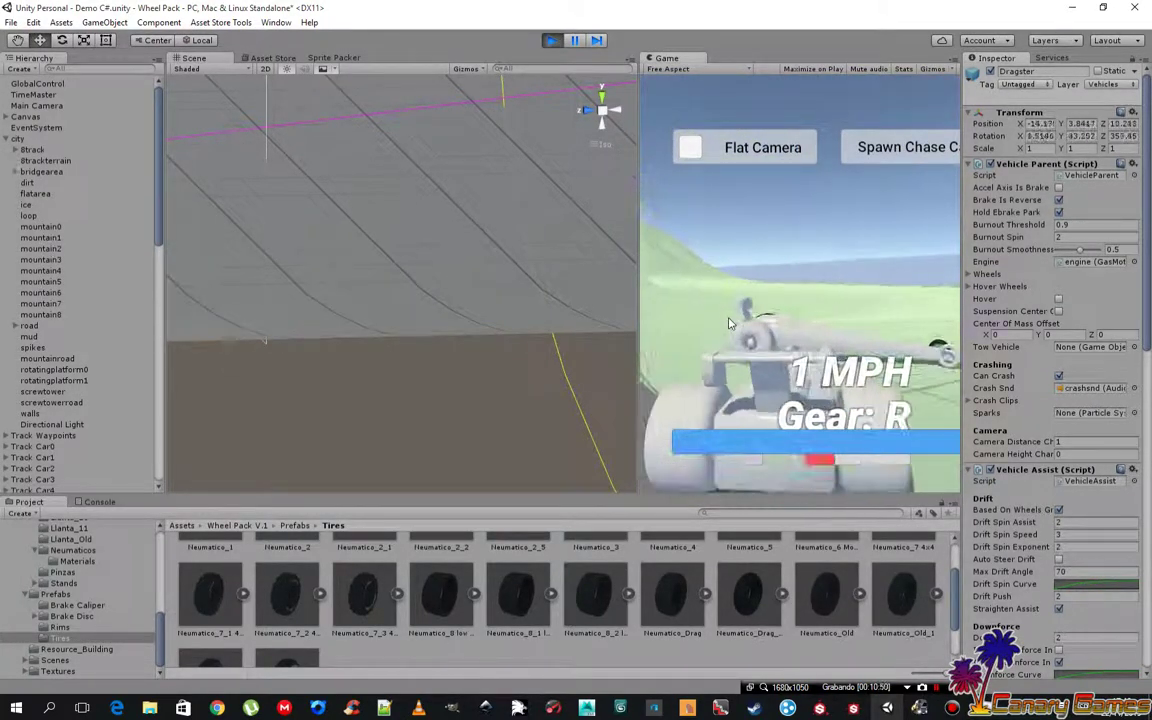
key(Up)
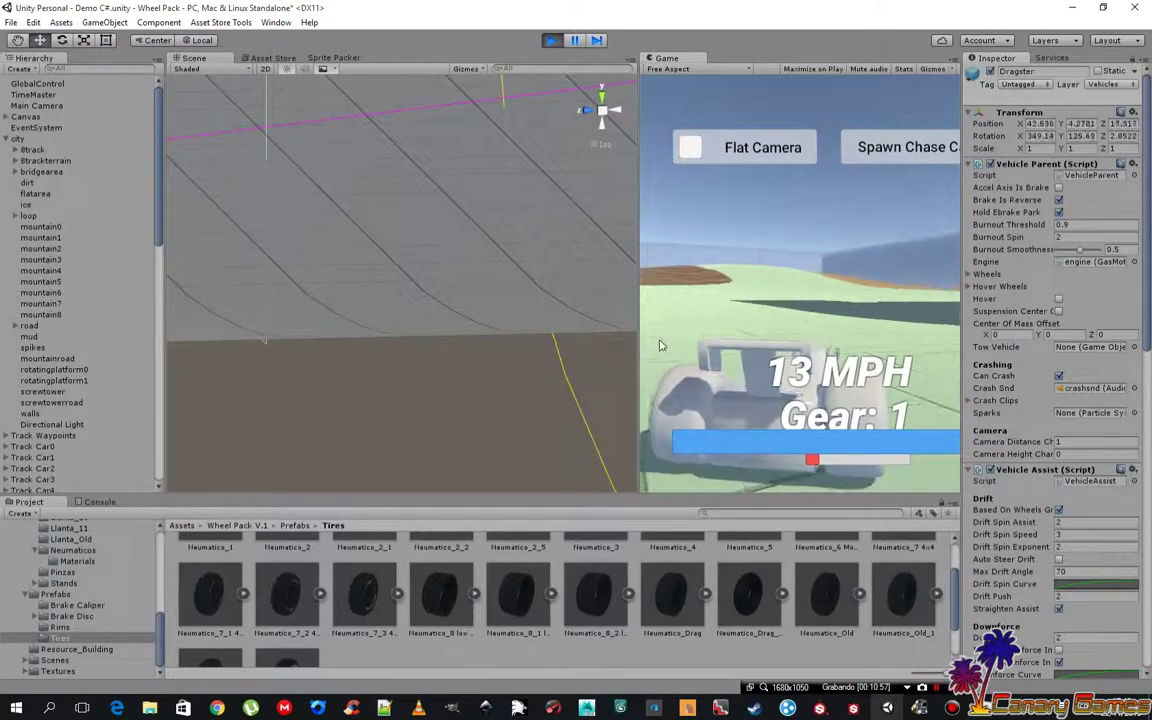
drag(636, 322, 278, 330)
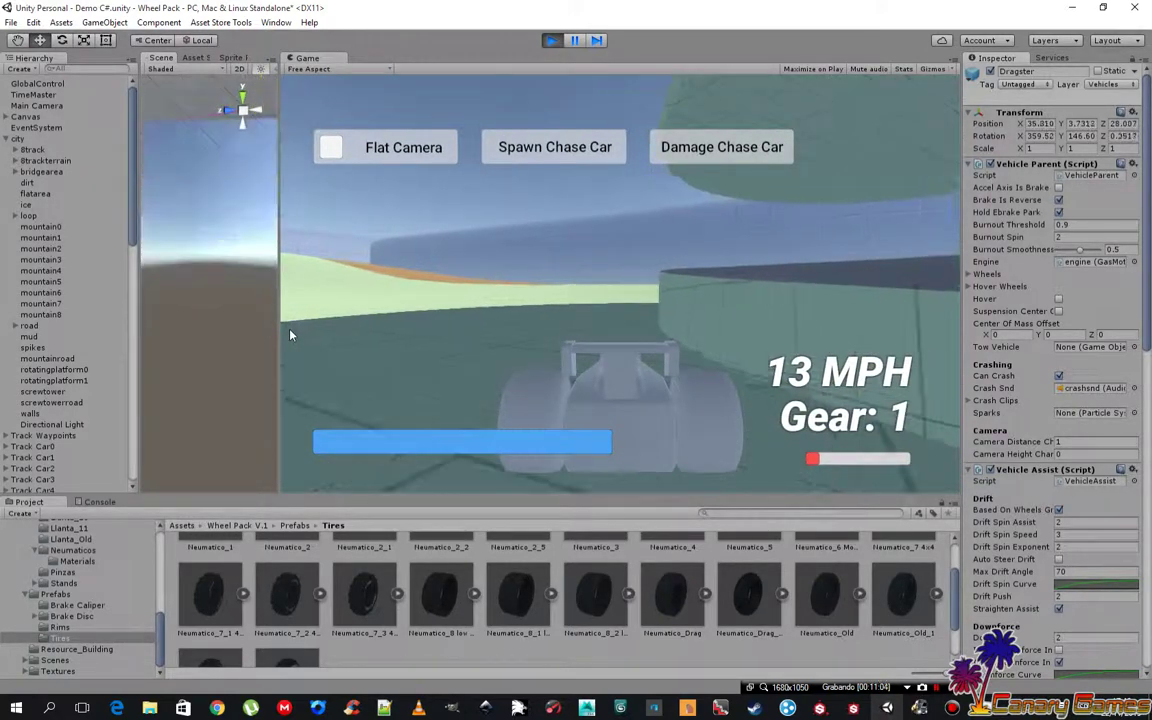
key(s)
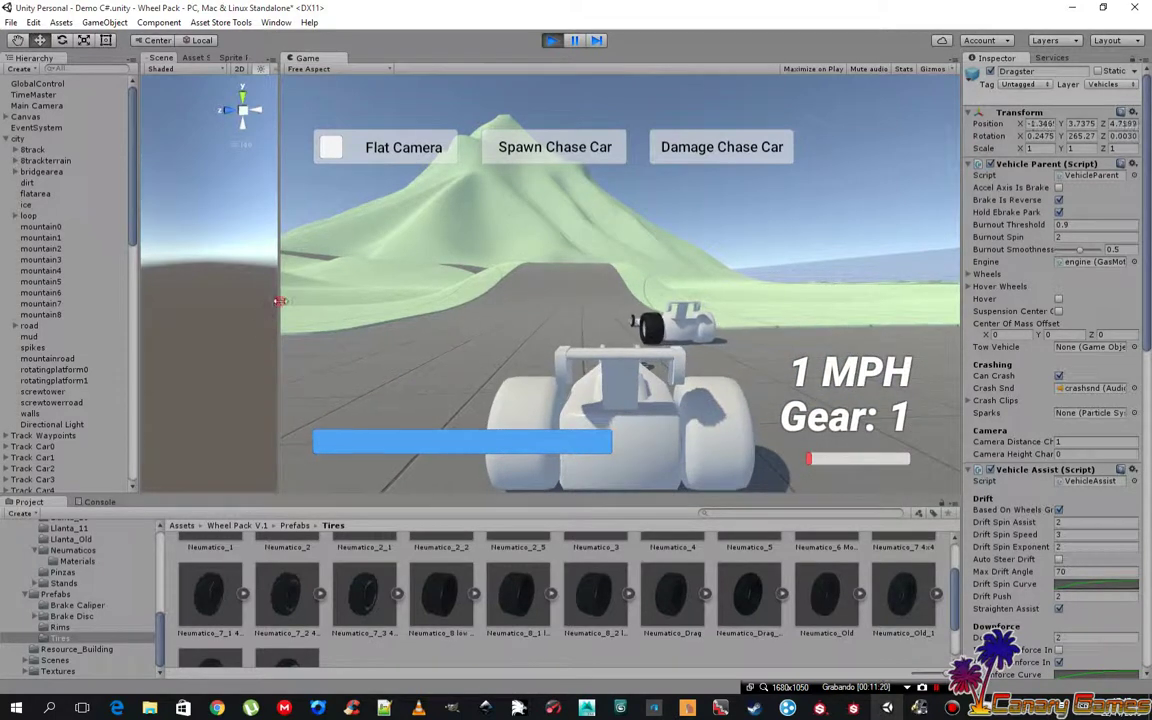
drag(278, 307, 956, 301)
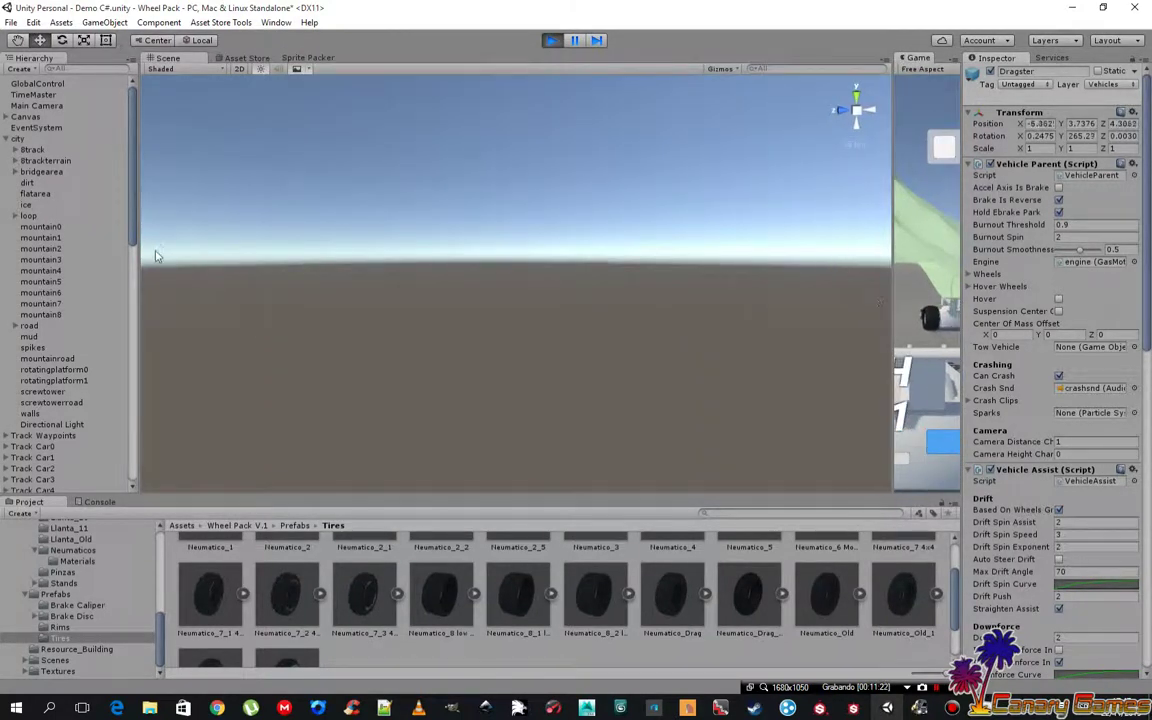
Frame the running Dragster from the Hierarchy and select the bridgearea ground beneath it
scroll(90, 300, down, 4)
scroll(83, 272, down, 4)
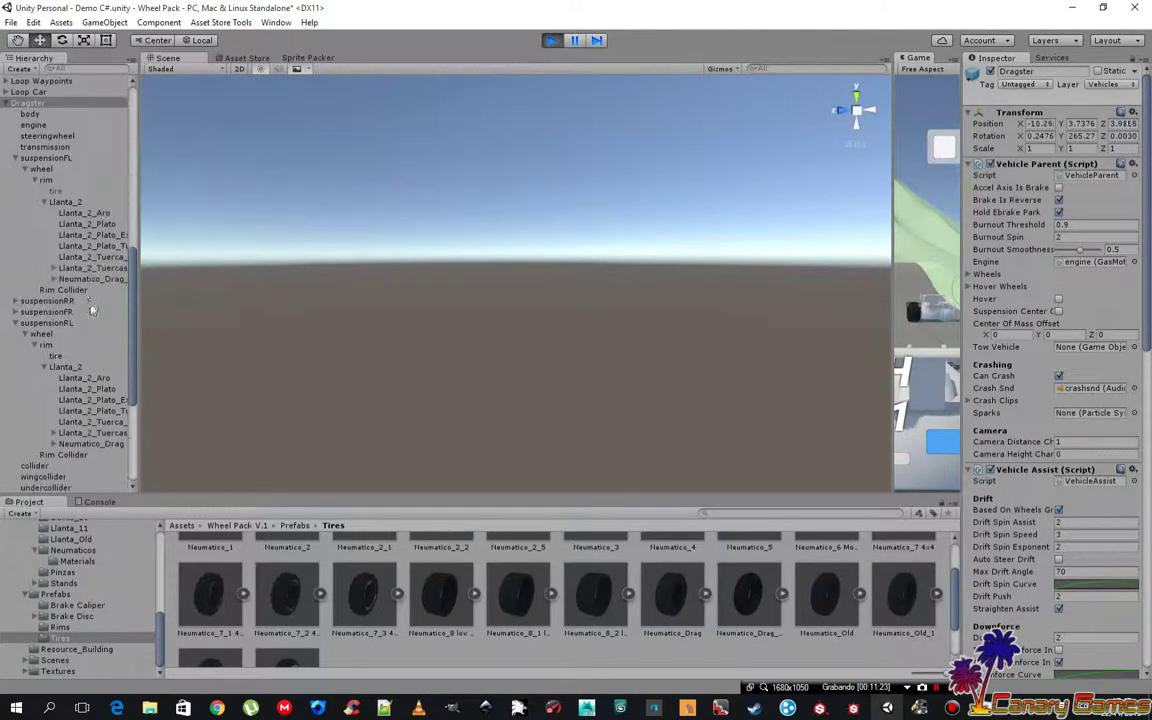
scroll(88, 292, down, 2)
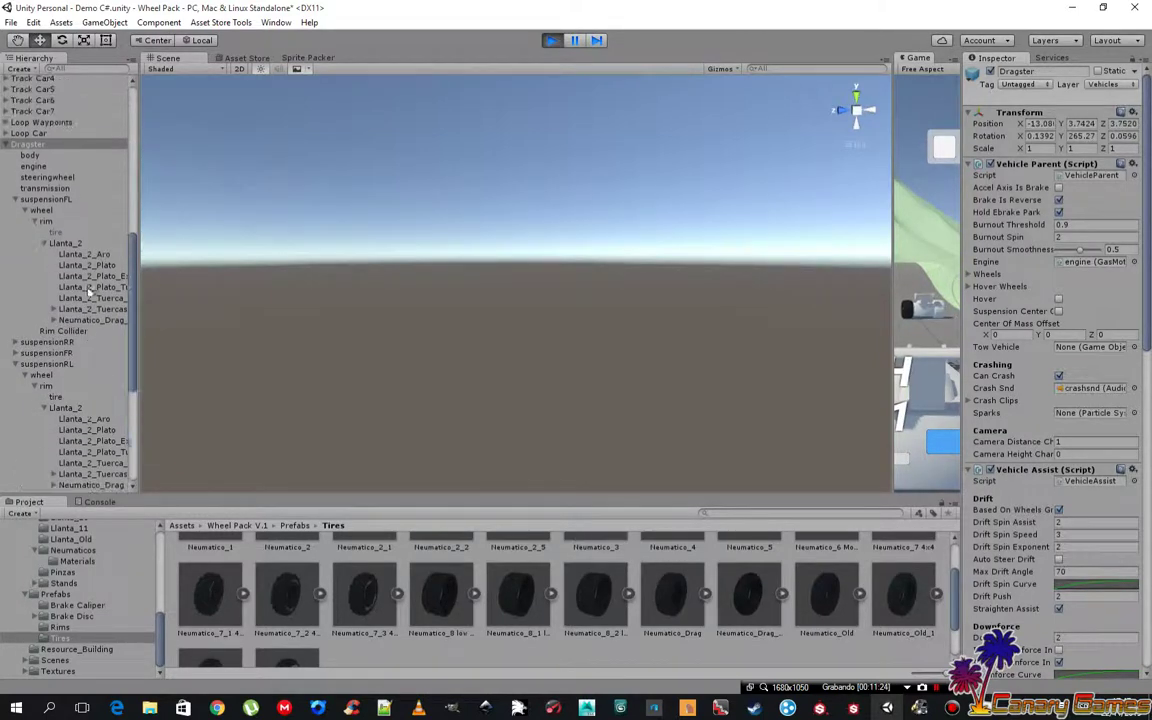
double_click(43, 147)
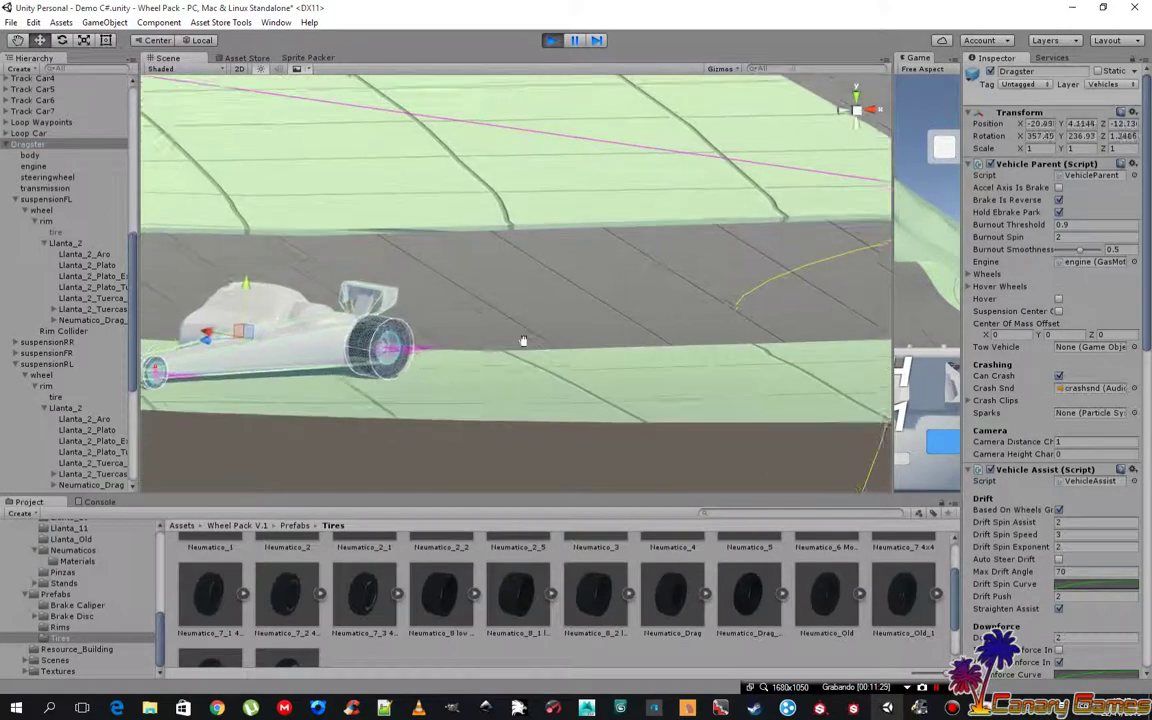
click(681, 362)
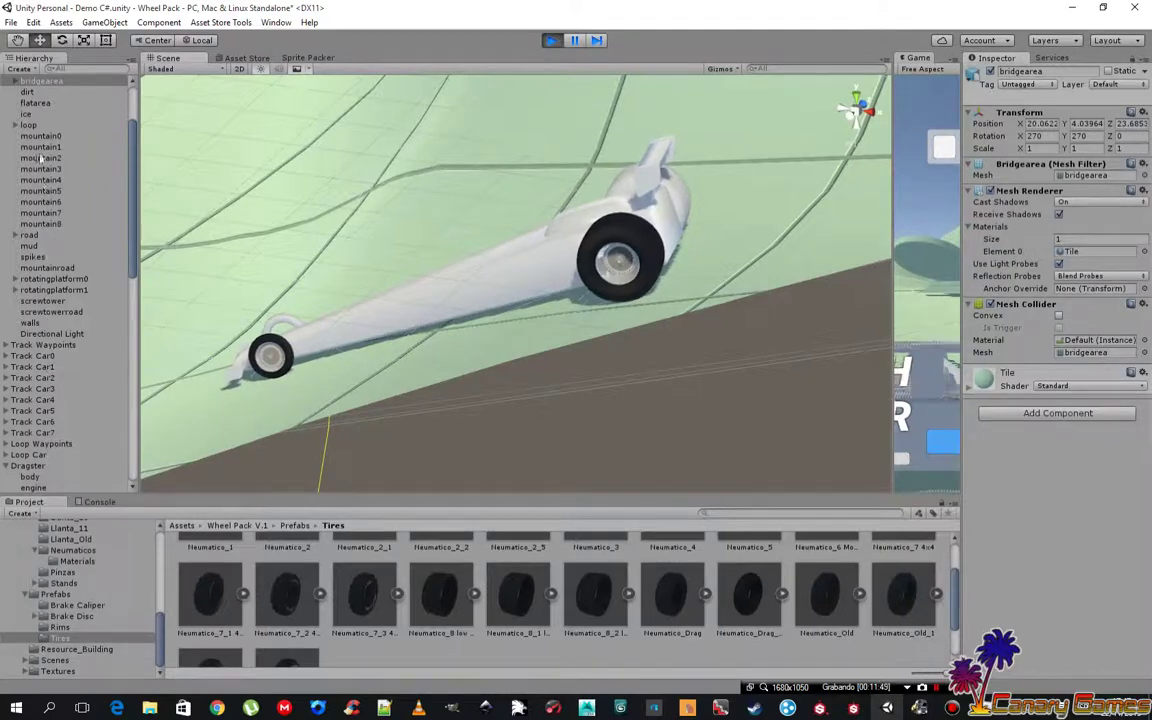
scroll(50, 250, down, 5)
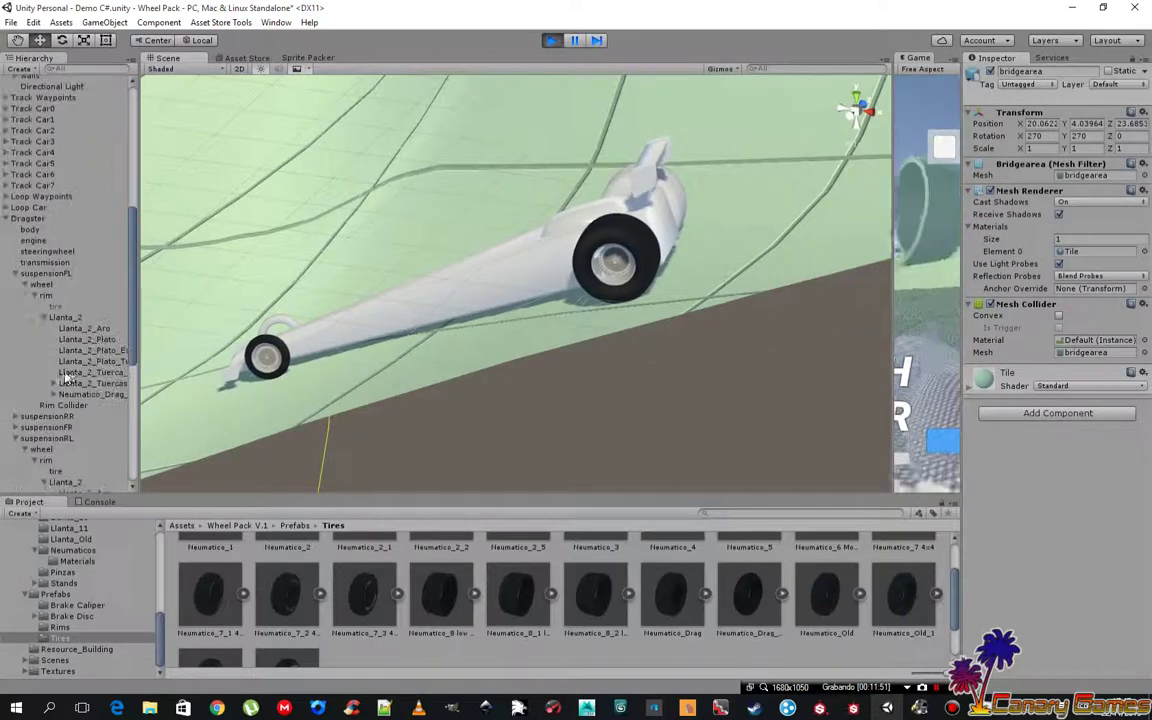
click(65, 317)
key(f)
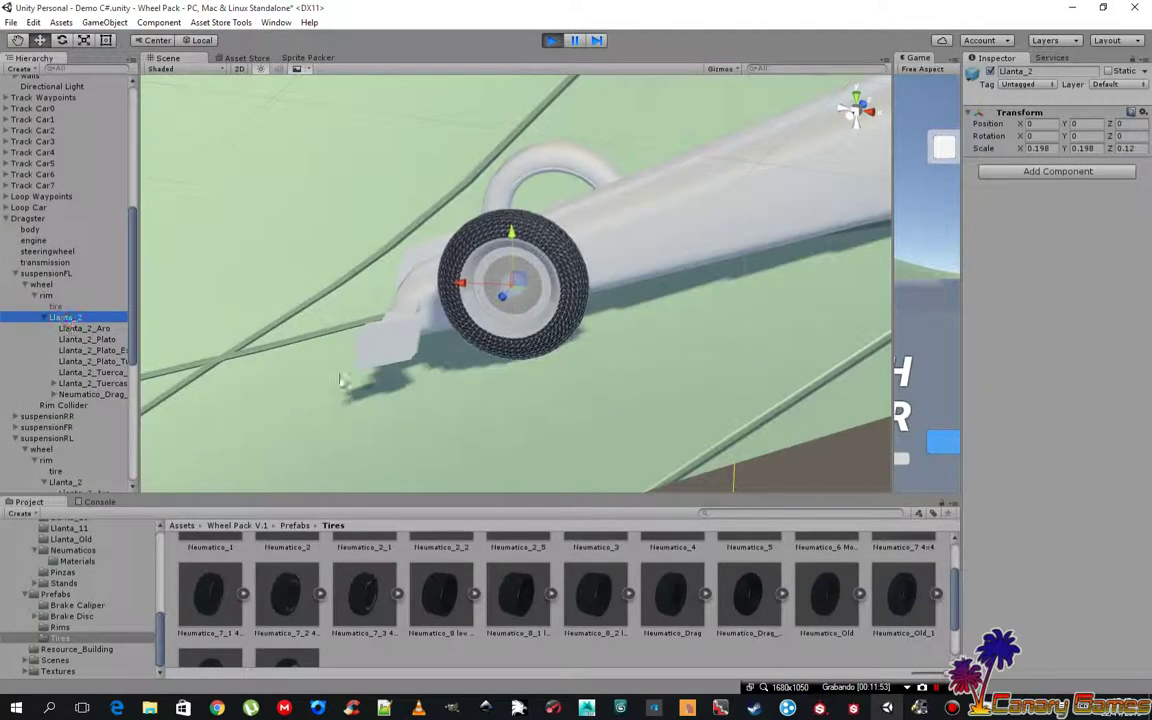
click(455, 420)
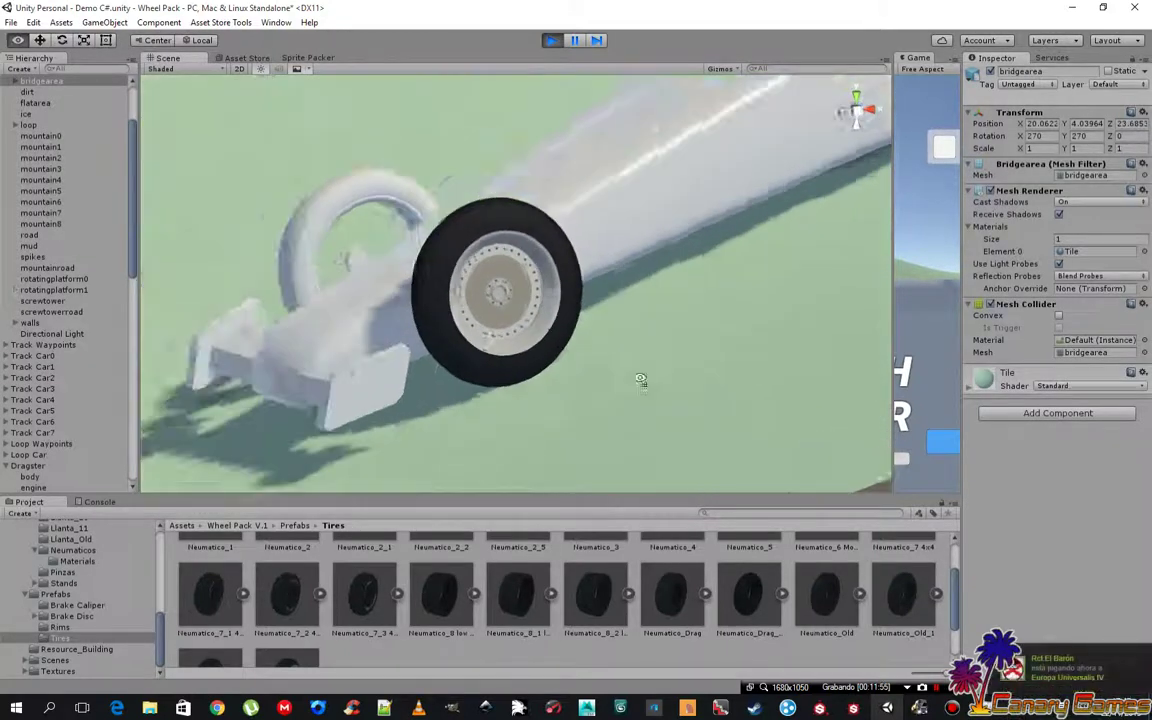
alt+drag(644, 365, 789, 361)
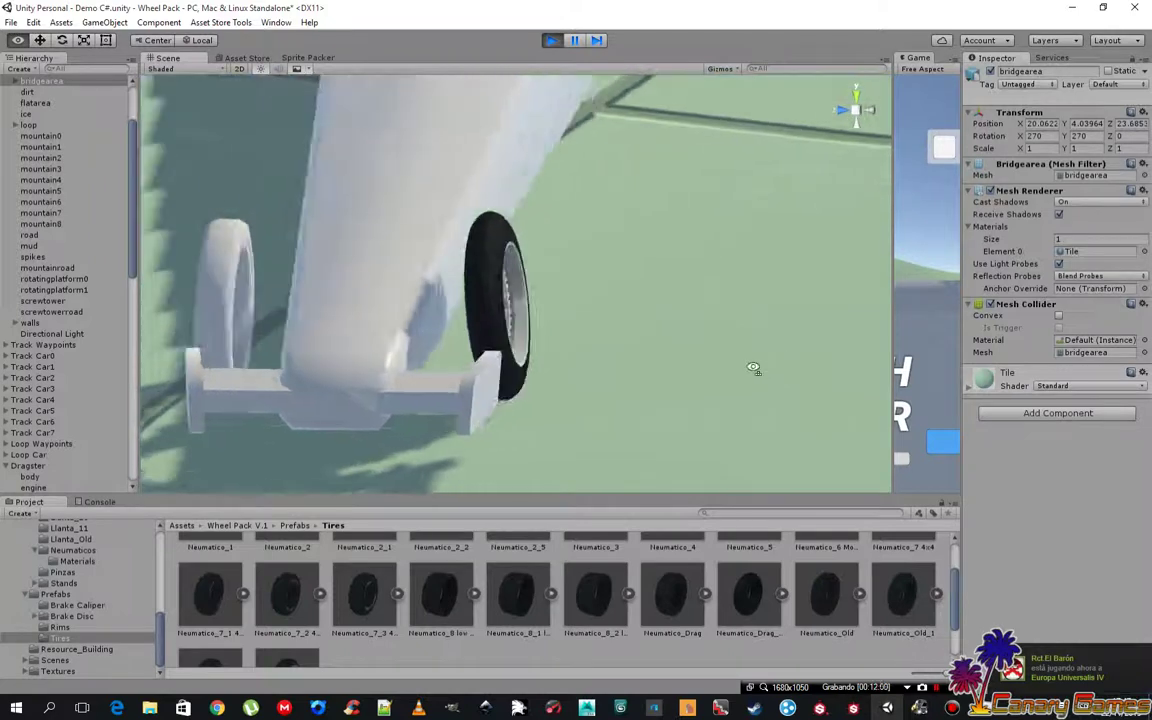
alt+drag(789, 361, 794, 357)
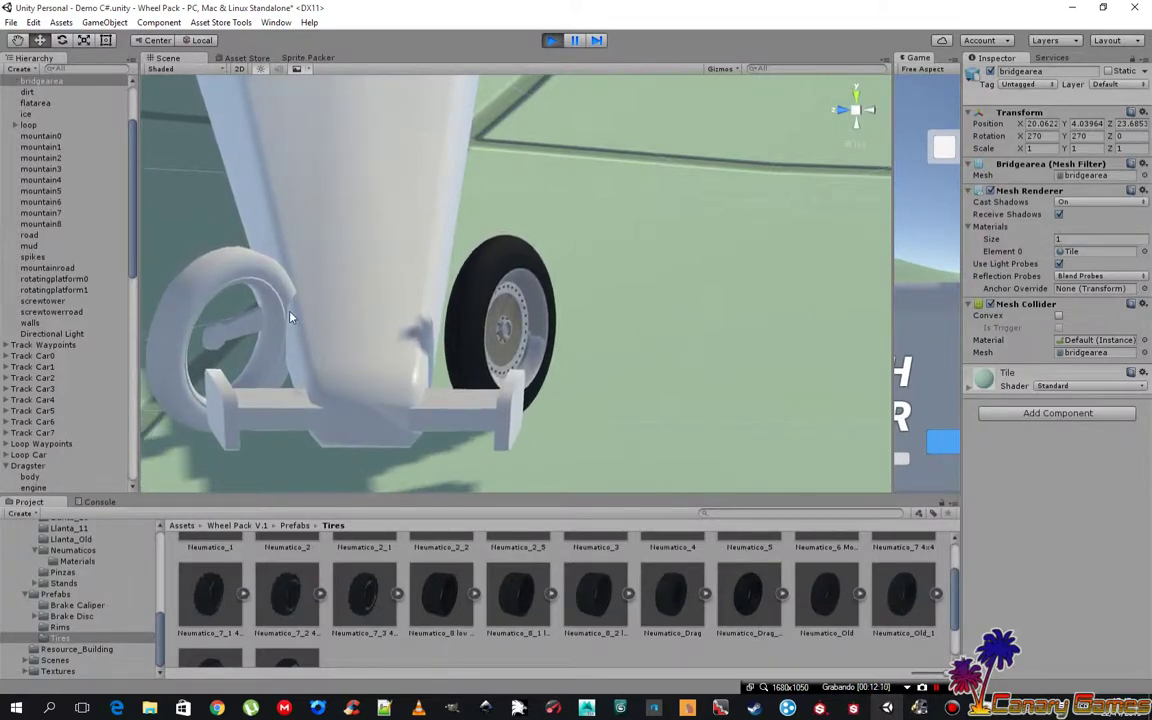
mouse_move(577, 318)
alt+mouse_down()
mouse_move(430, 327)
mouse_move(475, 352)
mouse_move(533, 311)
alt+mouse_up()
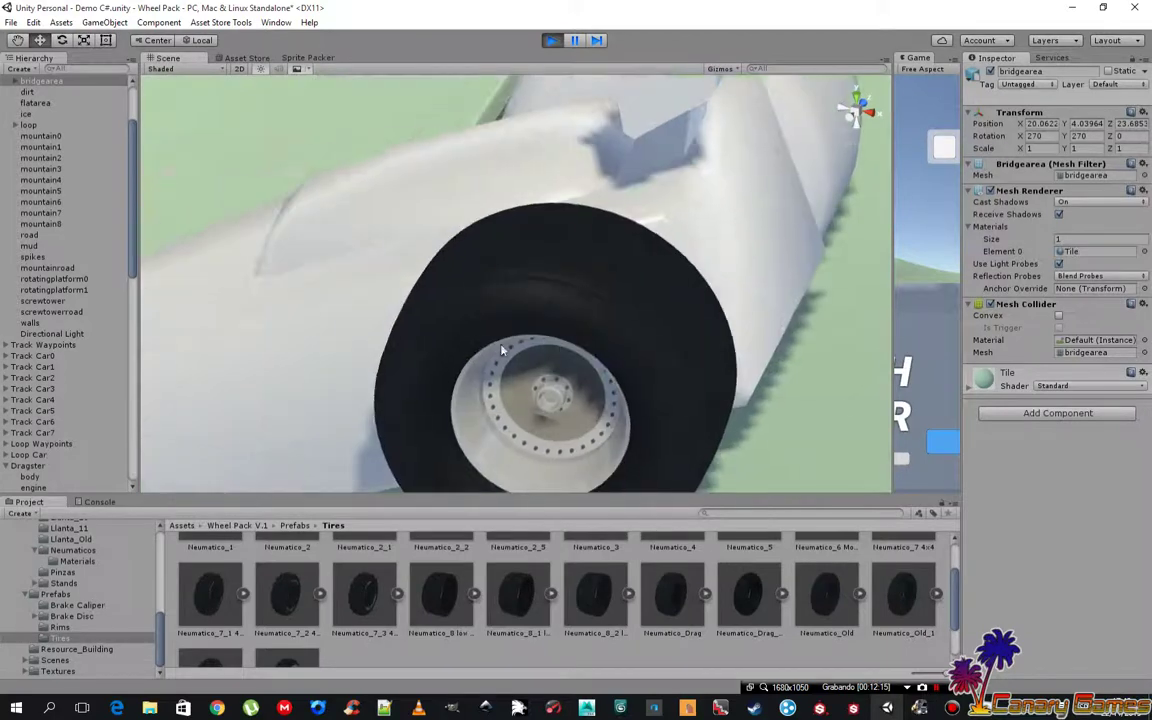
mouse_move(533, 311)
middle_down()
mouse_move(537, 376)
mouse_move(727, 356)
mouse_move(737, 368)
middle_up()
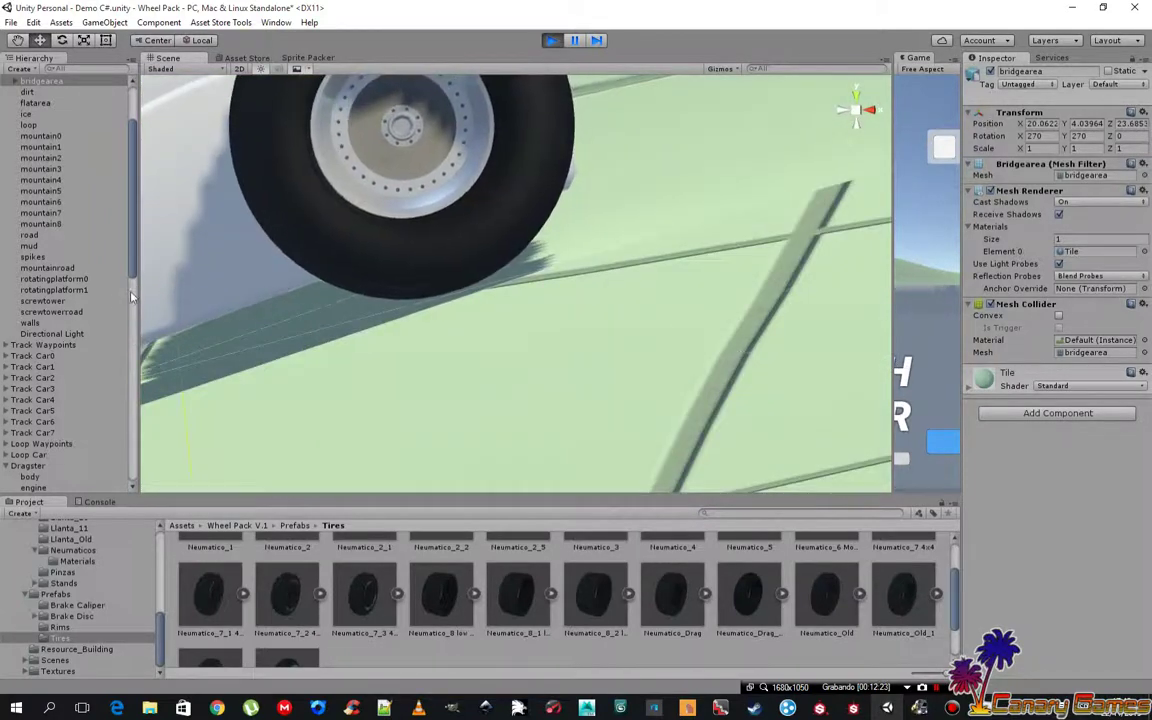
click(291, 205)
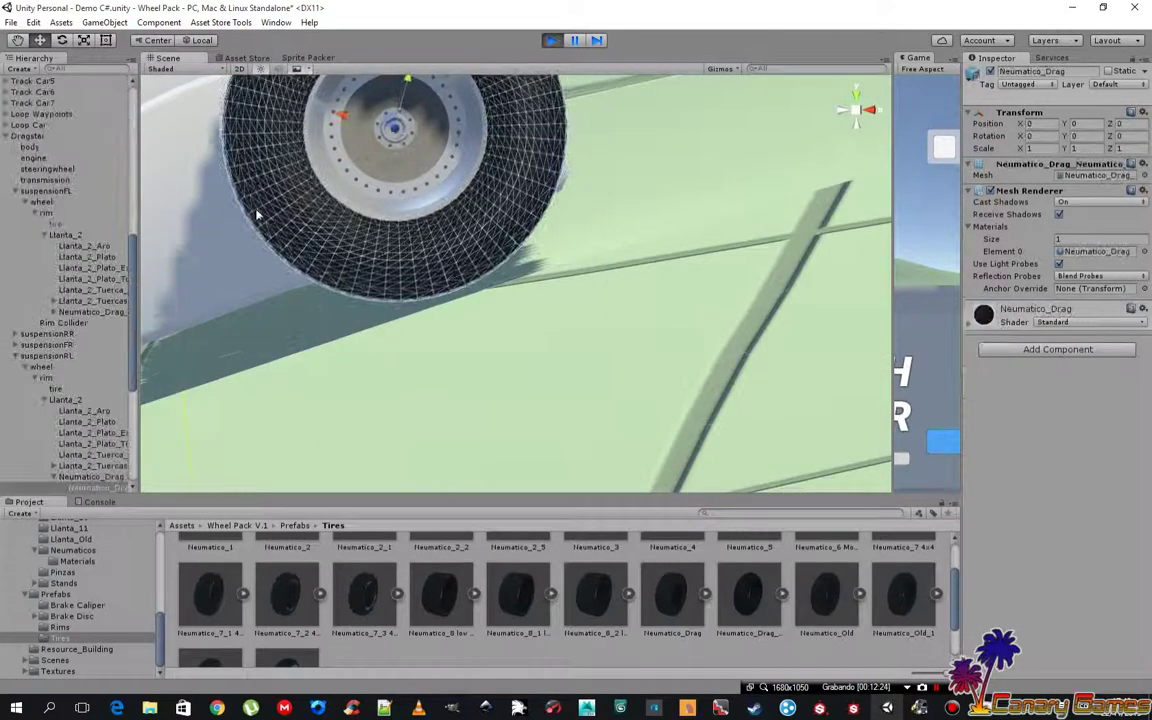
double_click(82, 488)
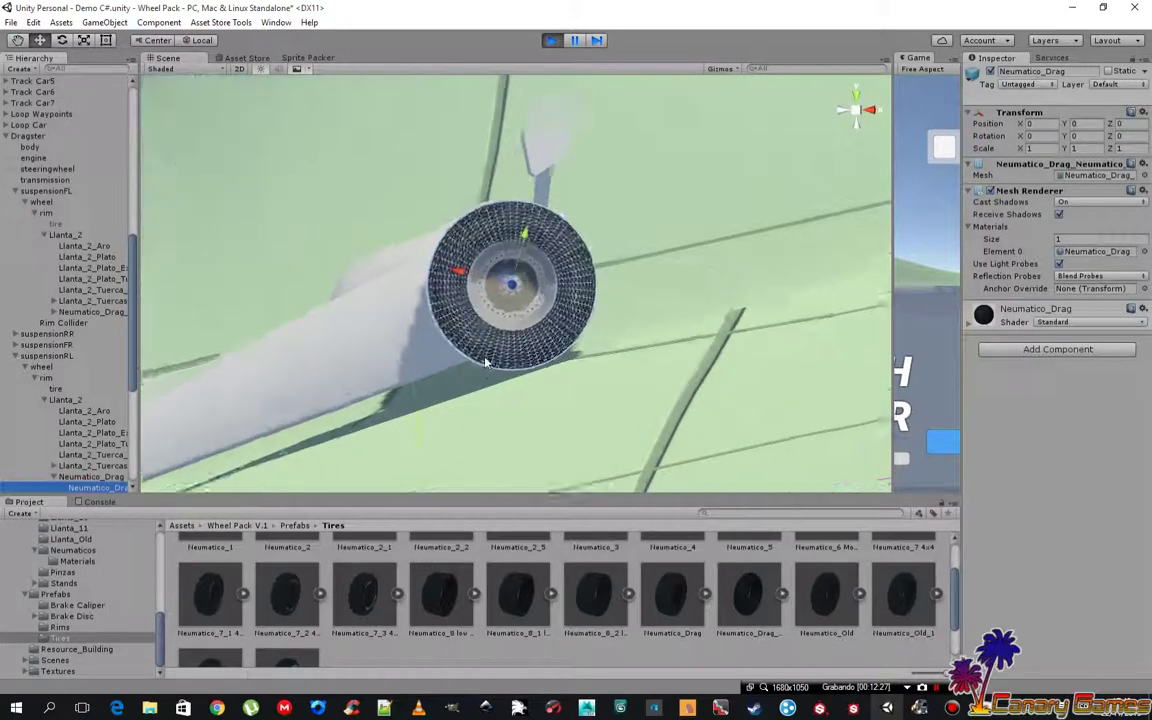
scroll(651, 404, up, 3)
click(571, 391)
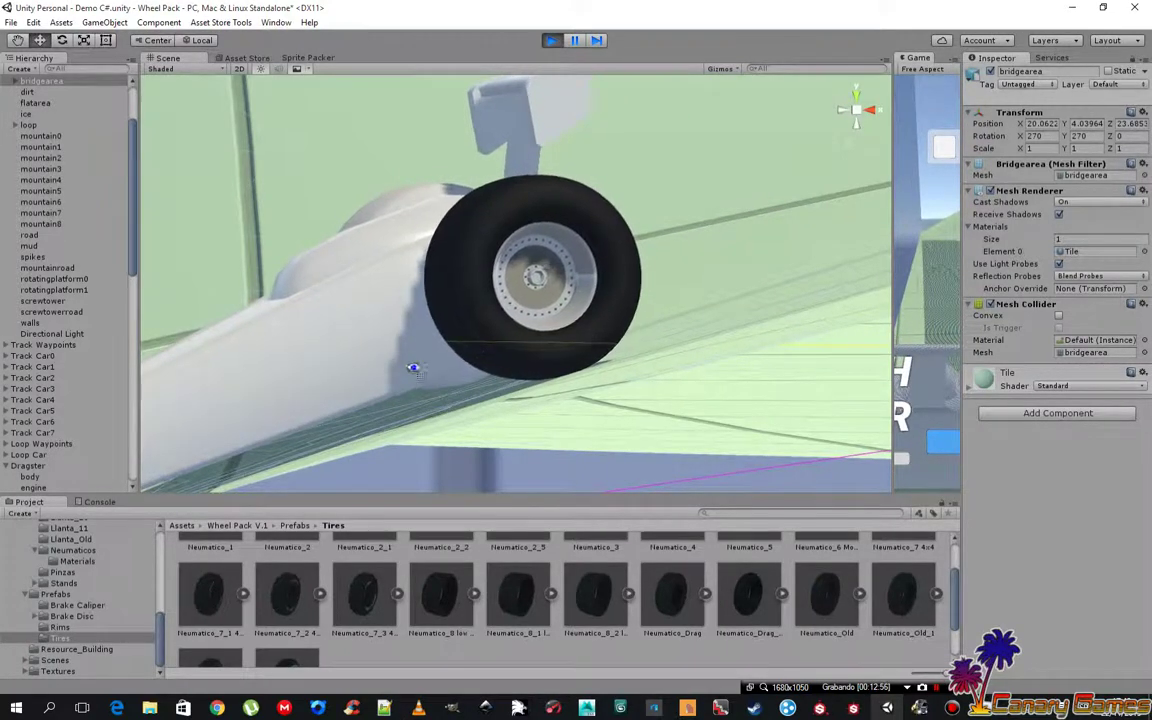
alt+drag(413, 368, 662, 352)
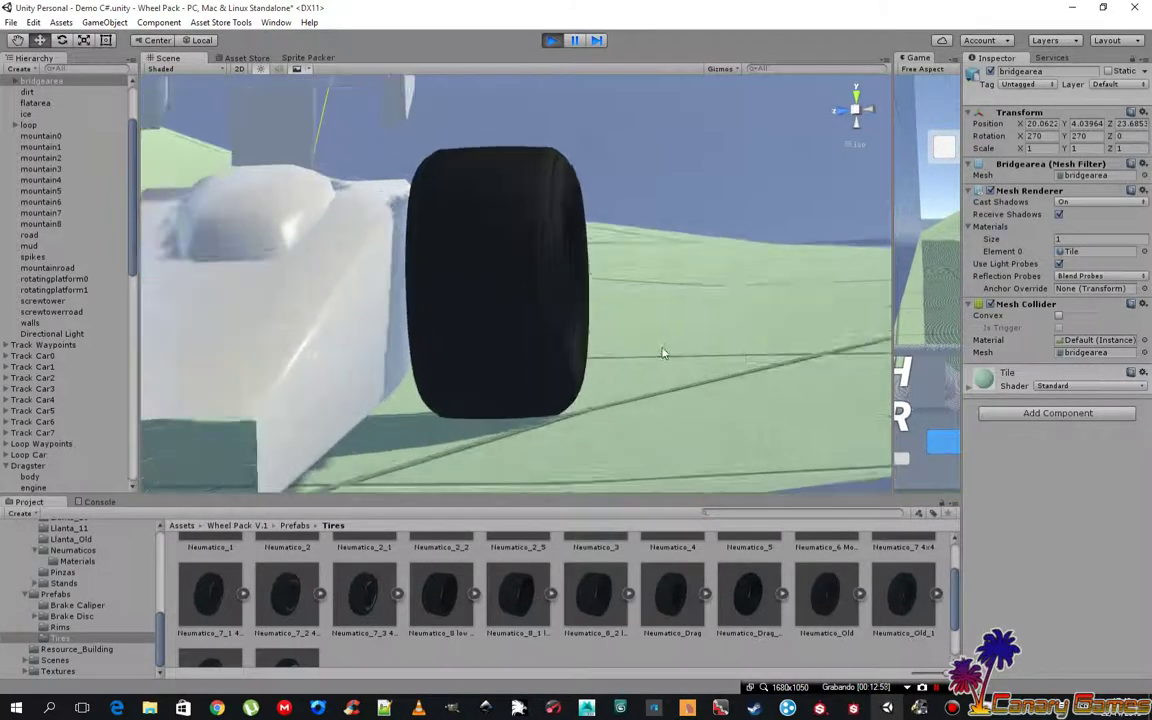
alt+drag(662, 352, 676, 556)
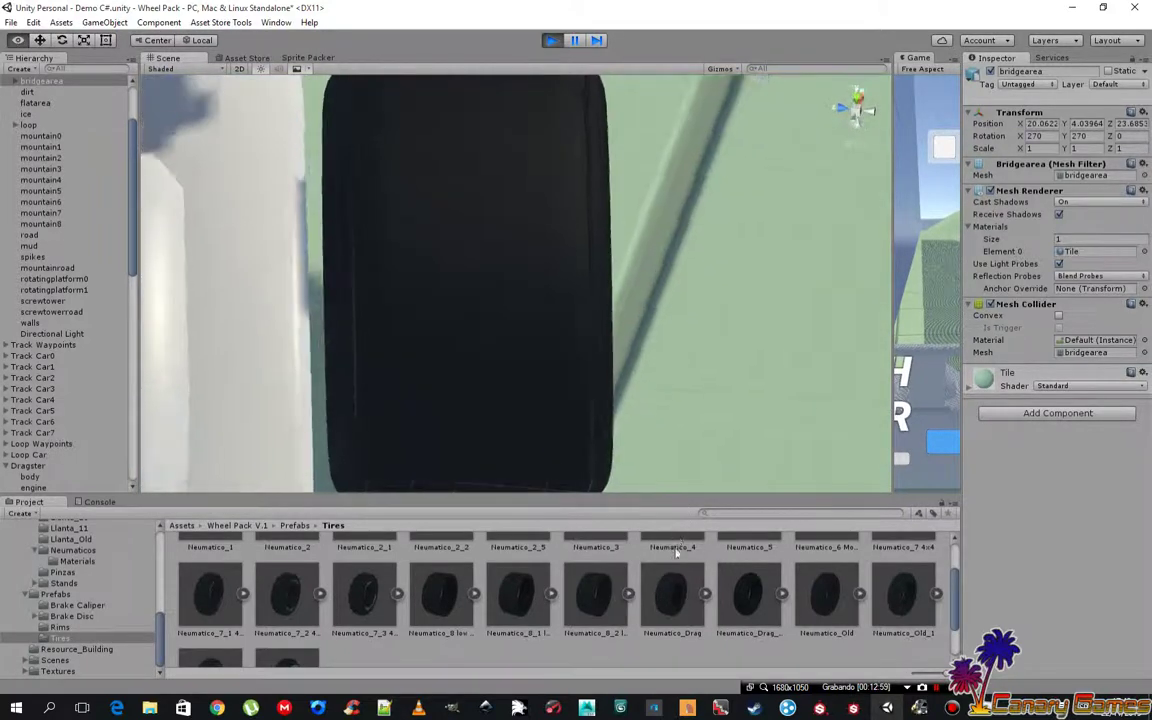
mouse_move(579, 361)
alt+mouse_down()
mouse_move(398, 505)
mouse_move(493, 341)
alt+mouse_up()
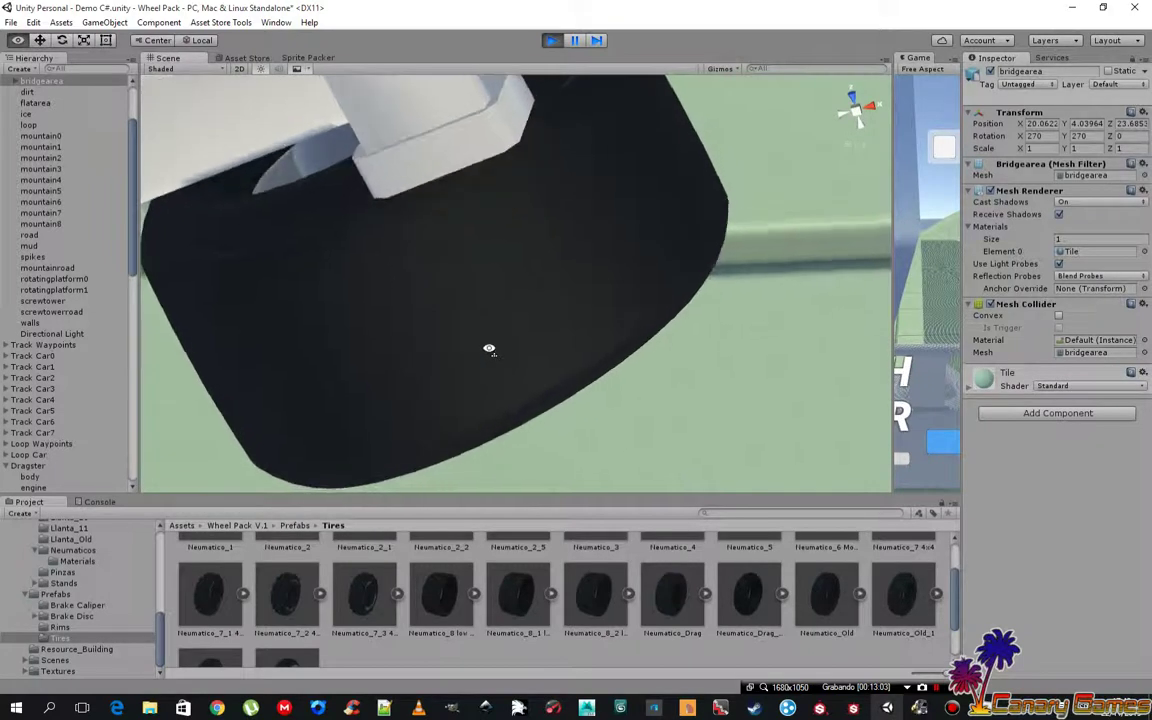
scroll(493, 341, up, 2)
scroll(495, 343, up, 2)
scroll(497, 344, up, 2)
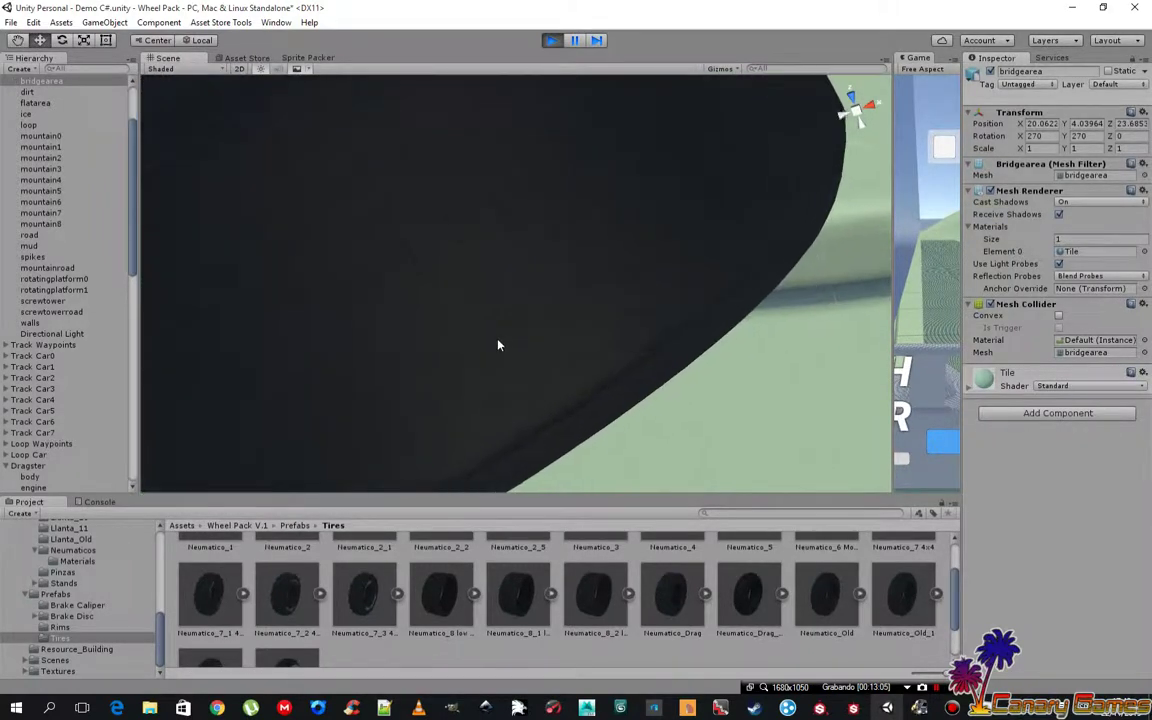
scroll(498, 345, up, 2)
mouse_move(498, 345)
alt+mouse_down()
mouse_move(479, 345)
mouse_move(512, 253)
mouse_move(476, 320)
mouse_move(364, 257)
mouse_move(509, 266)
alt+mouse_up()
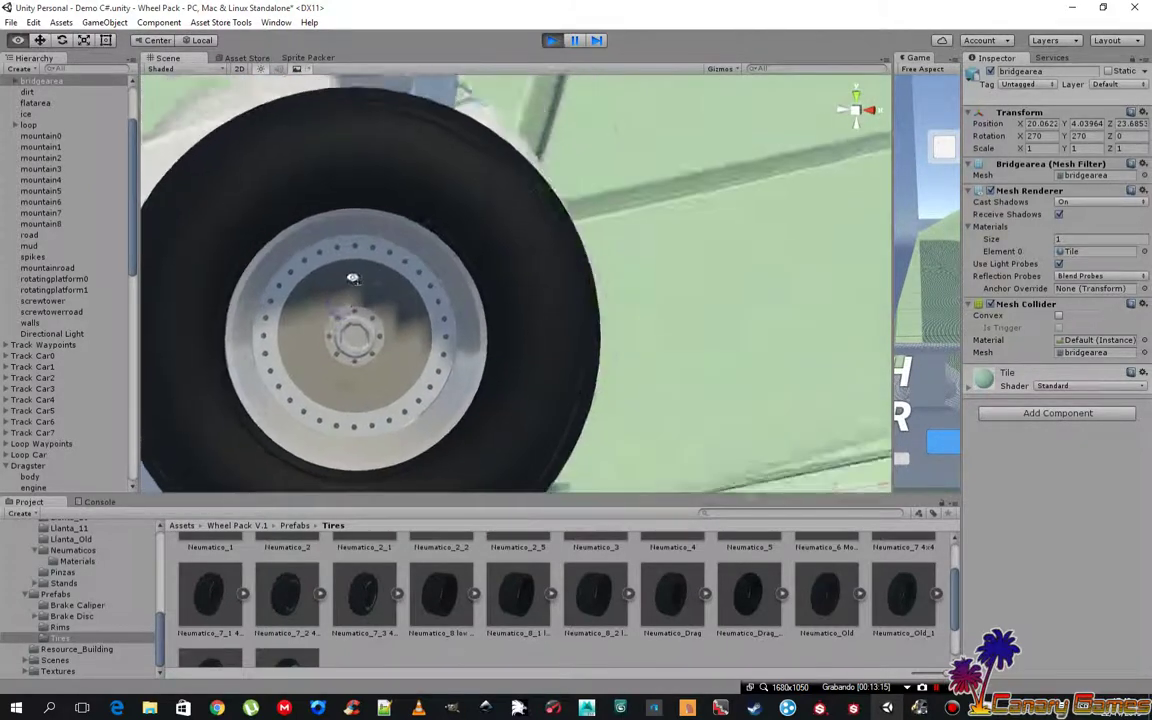
middle_drag(509, 266, 689, 206)
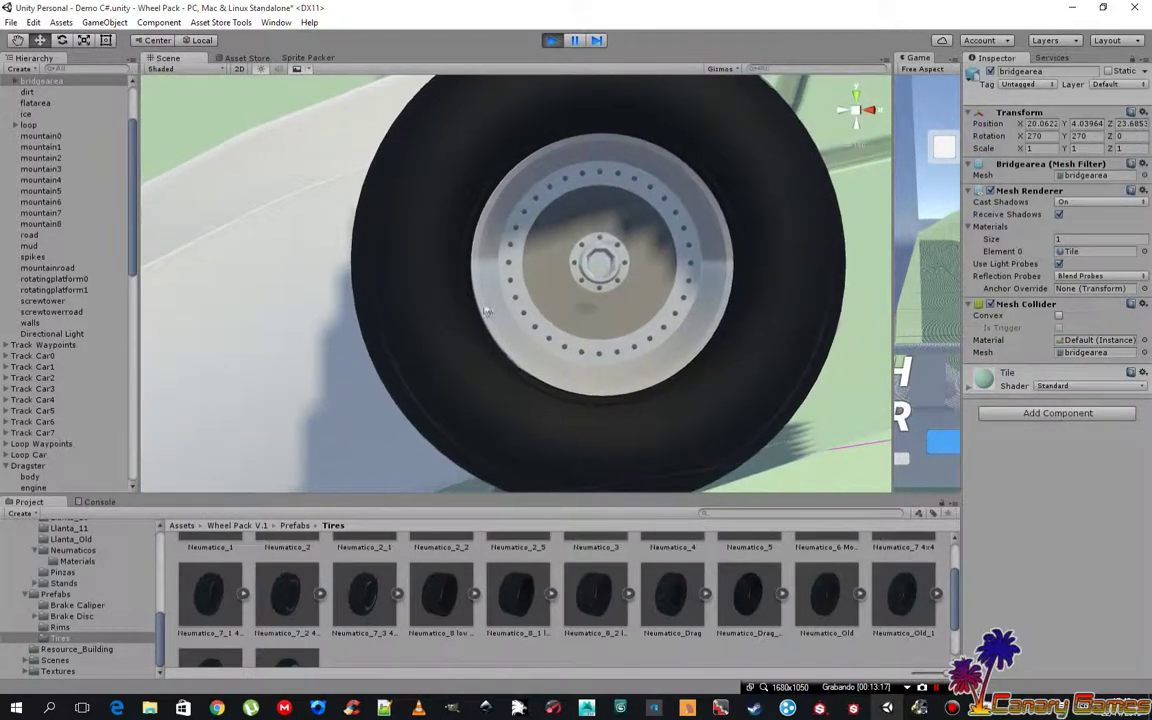
Select rim plate Llanta_2_Plato and toggle Receive Shadows off and back on
click(426, 228)
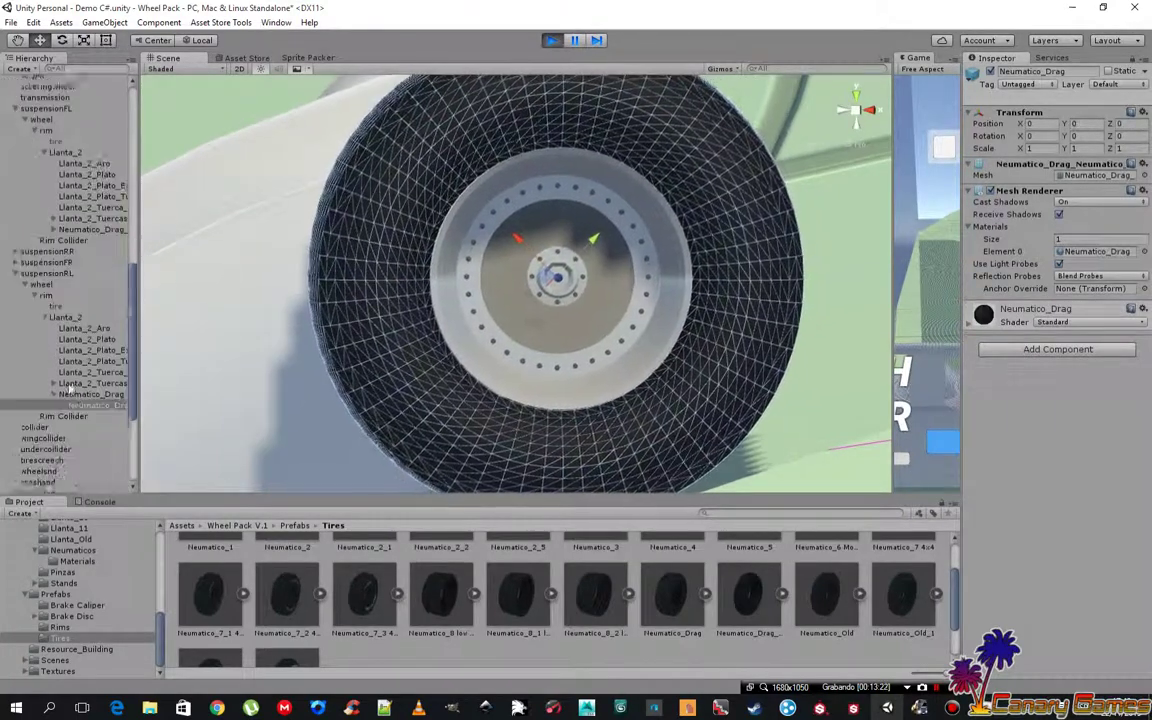
scroll(72, 388, down, 2)
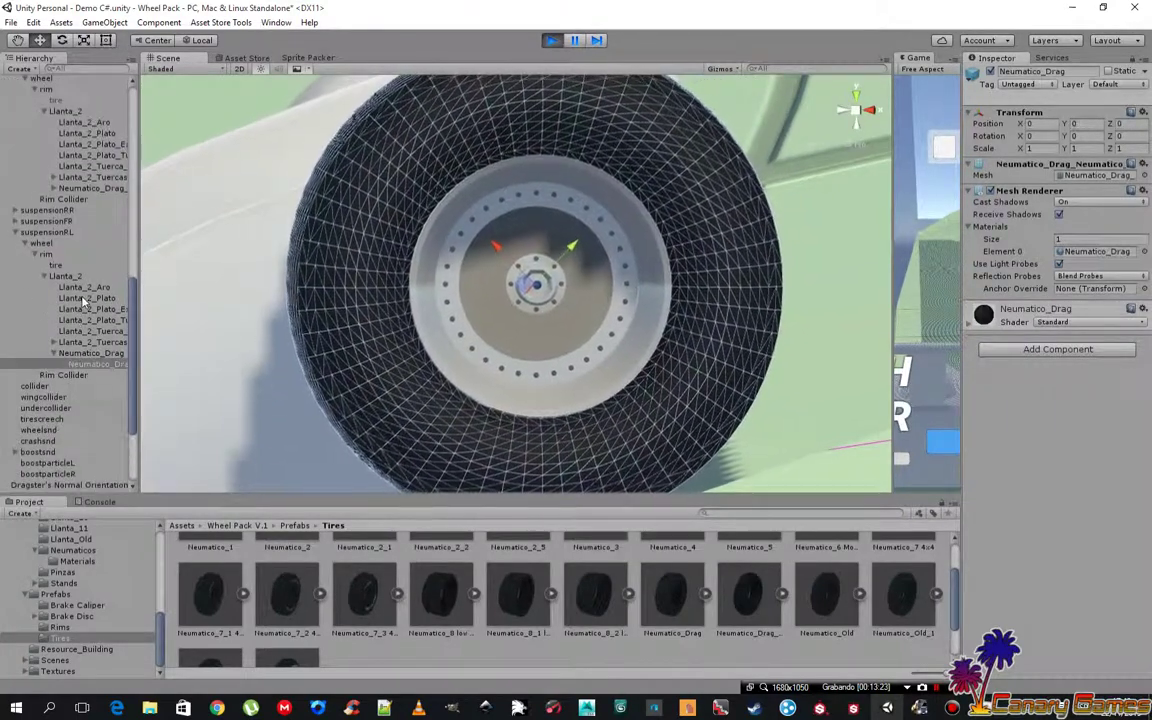
click(84, 298)
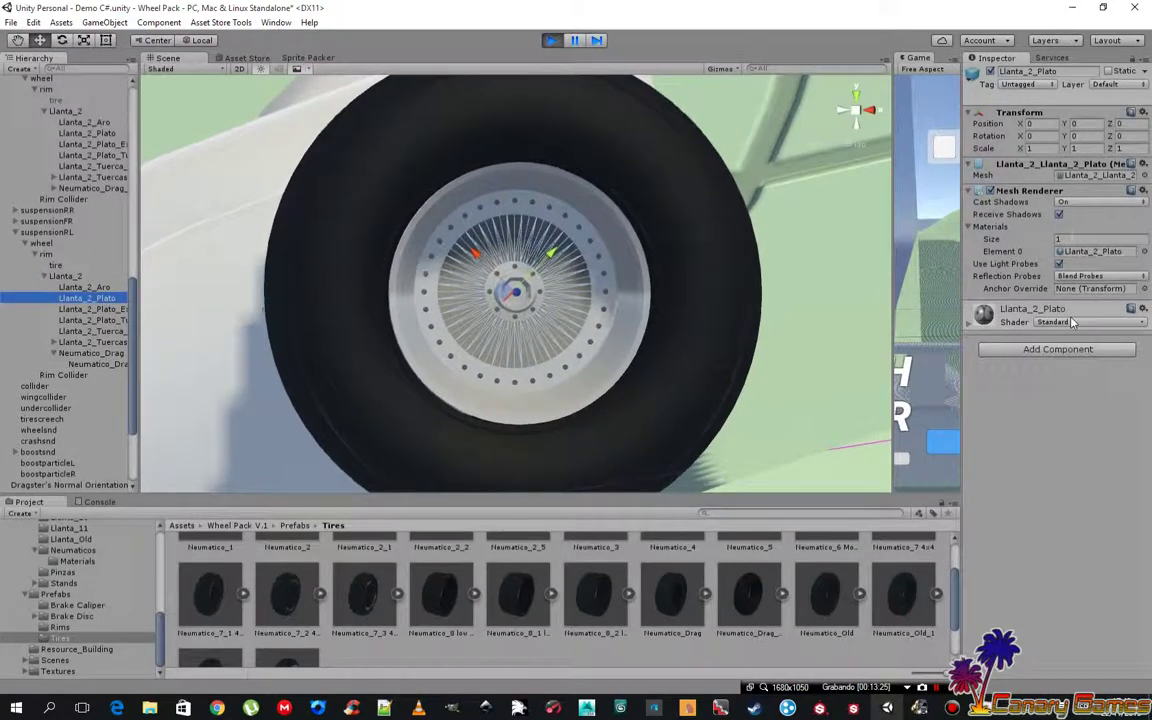
click(1059, 215)
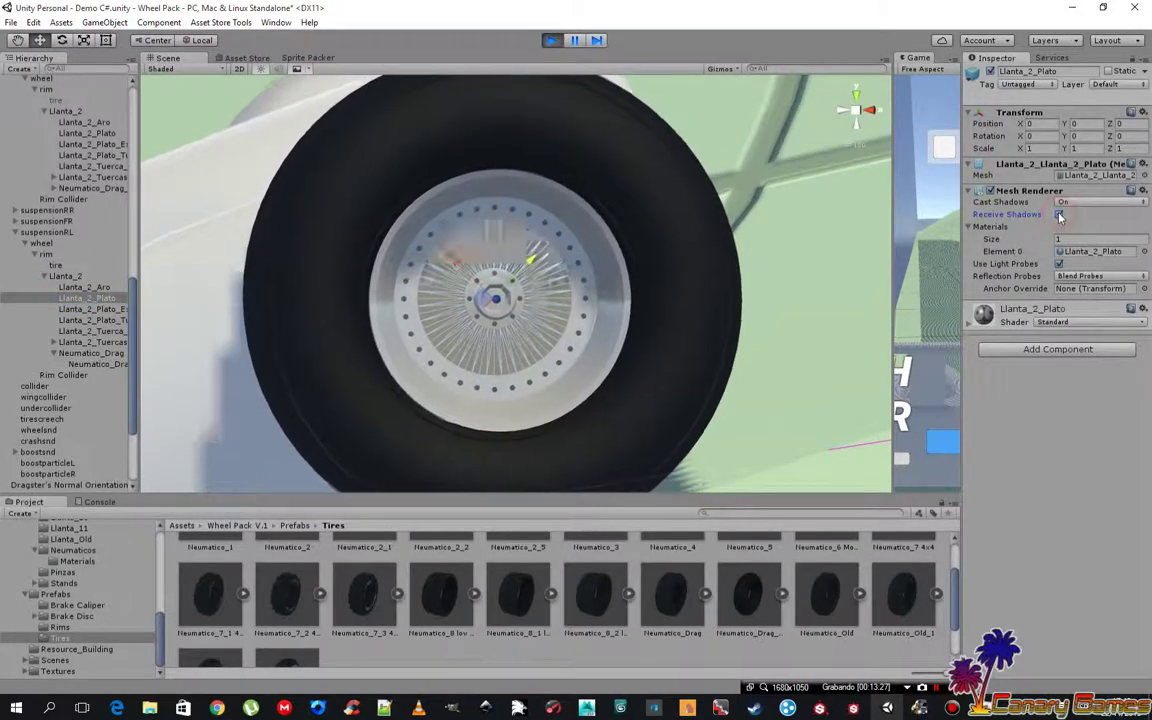
click(1059, 214)
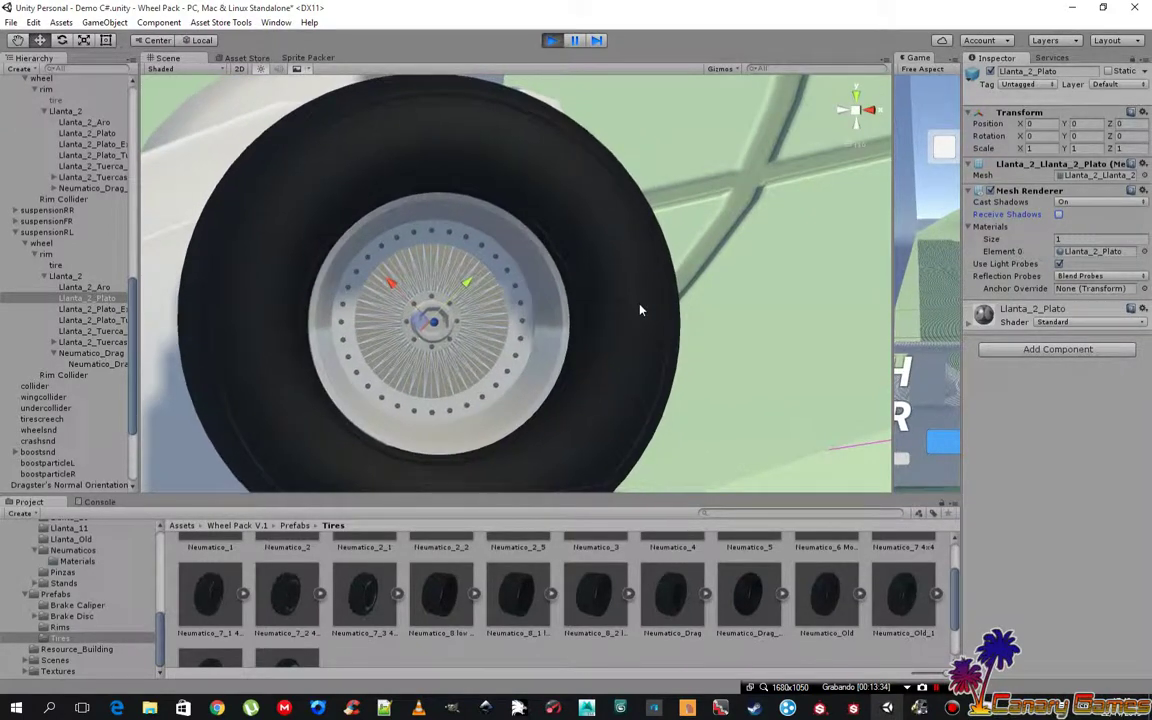
click(1059, 214)
click(1059, 214)
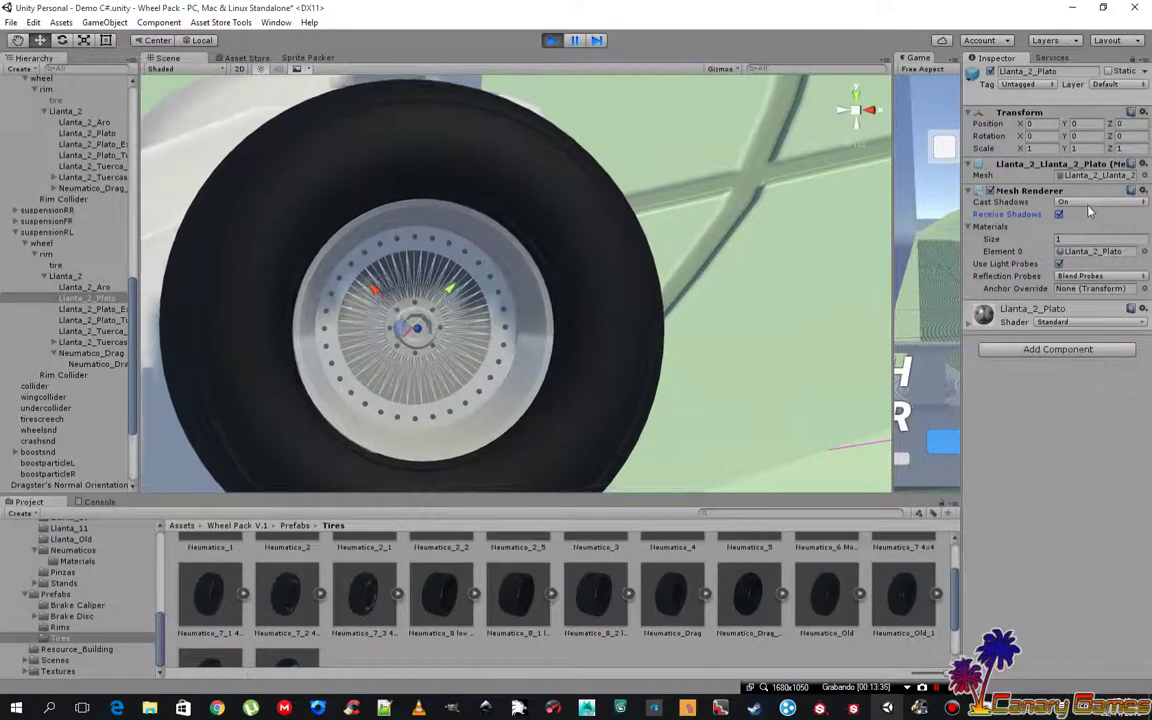
Try Cast Shadows as Two Sided and Shadows Only, then restore On
click(1092, 203)
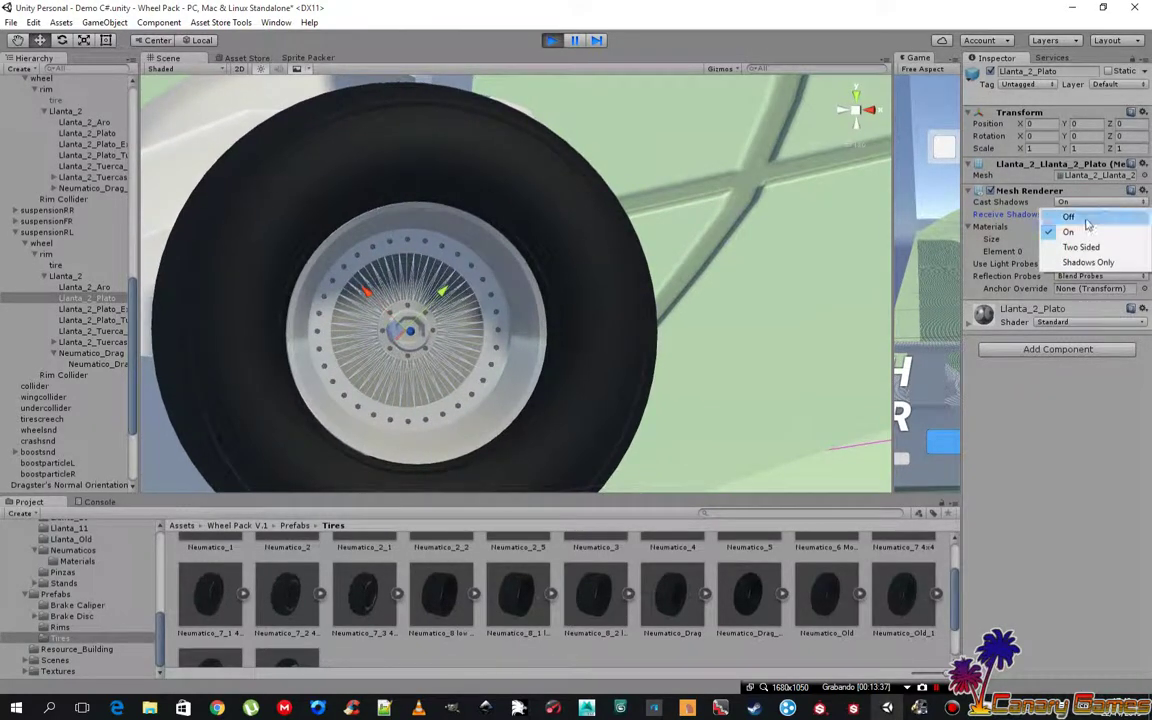
click(1084, 247)
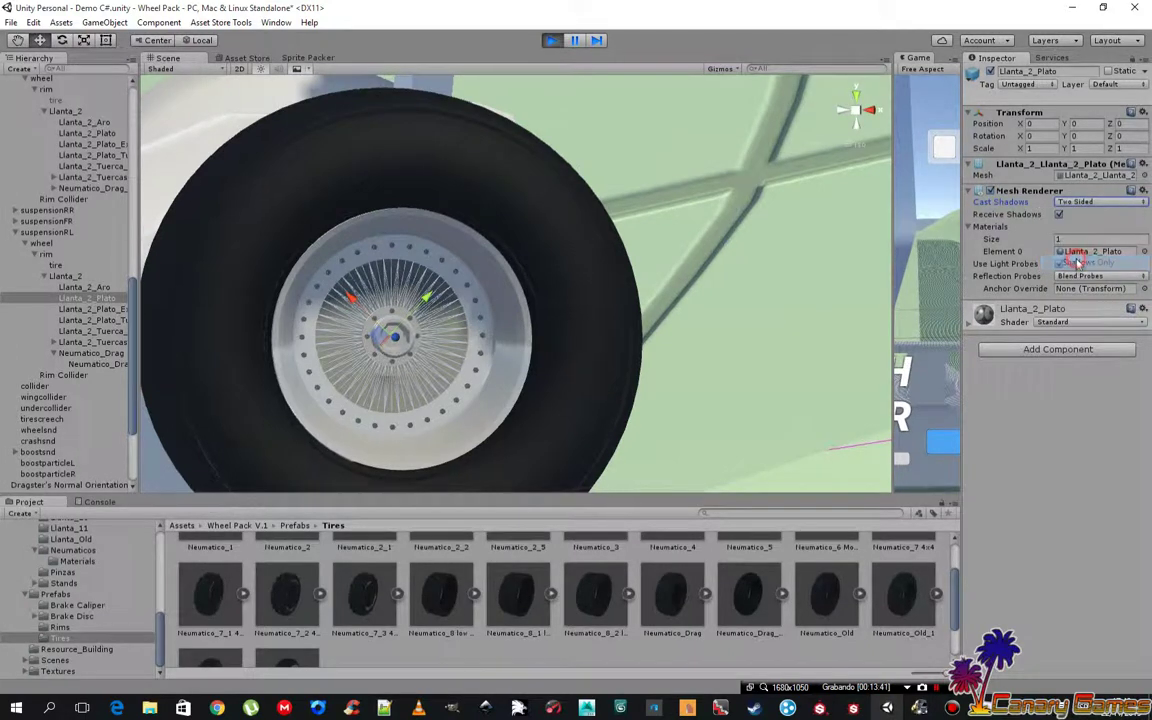
click(1080, 262)
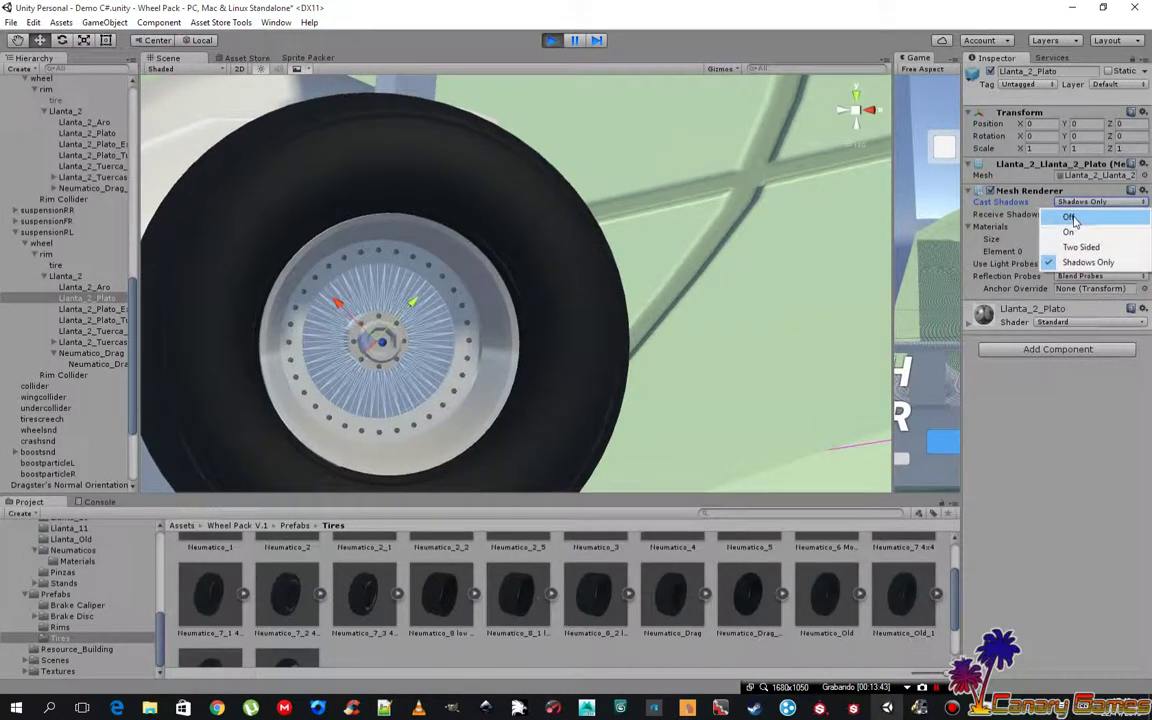
click(1069, 233)
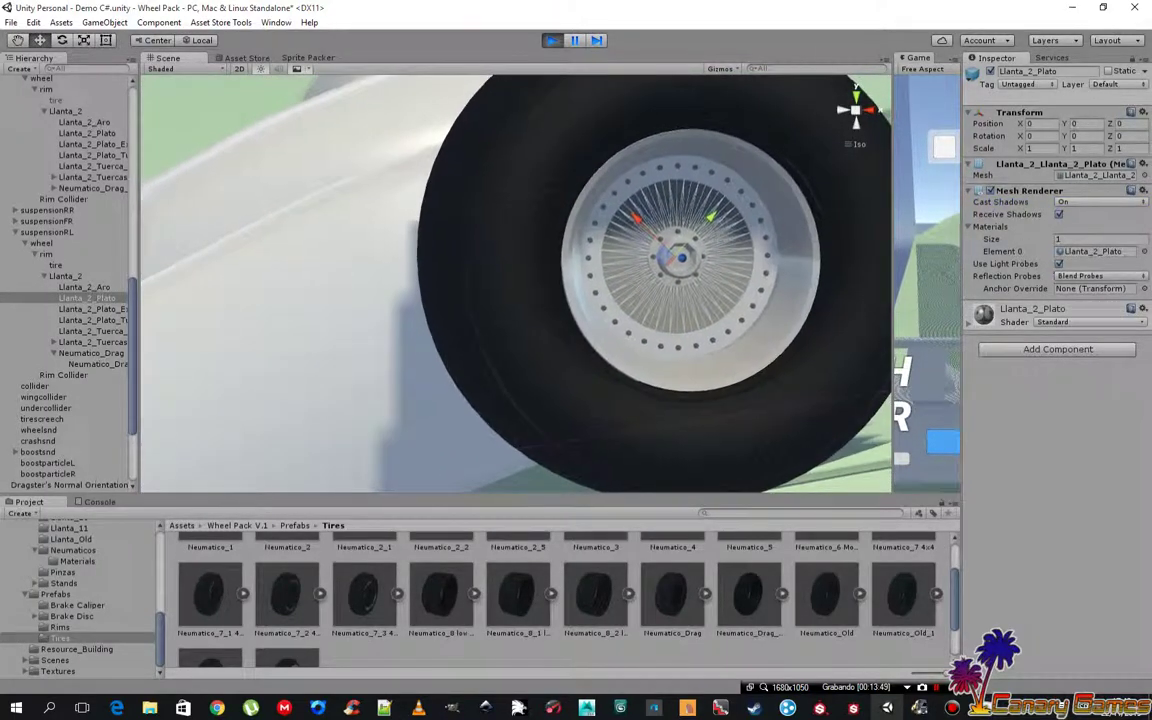
Toggle Use Light Probes and set Reflection Probes Off, then back to Blend Probes
click(1057, 264)
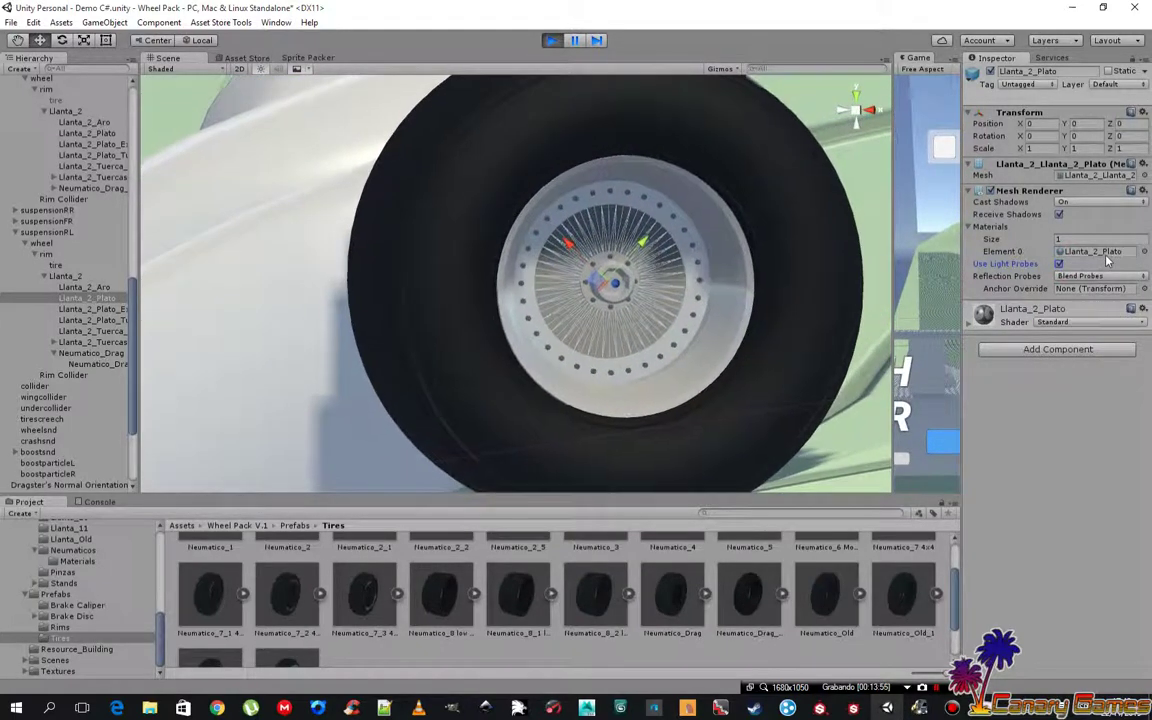
click(1100, 276)
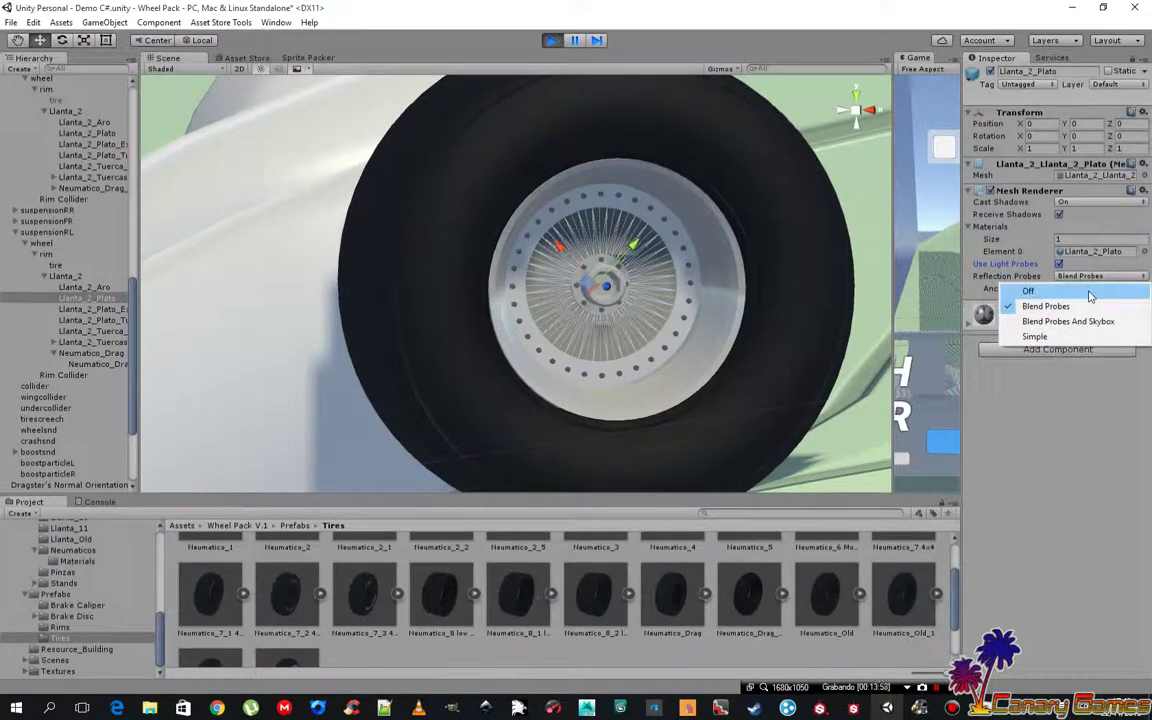
click(1090, 292)
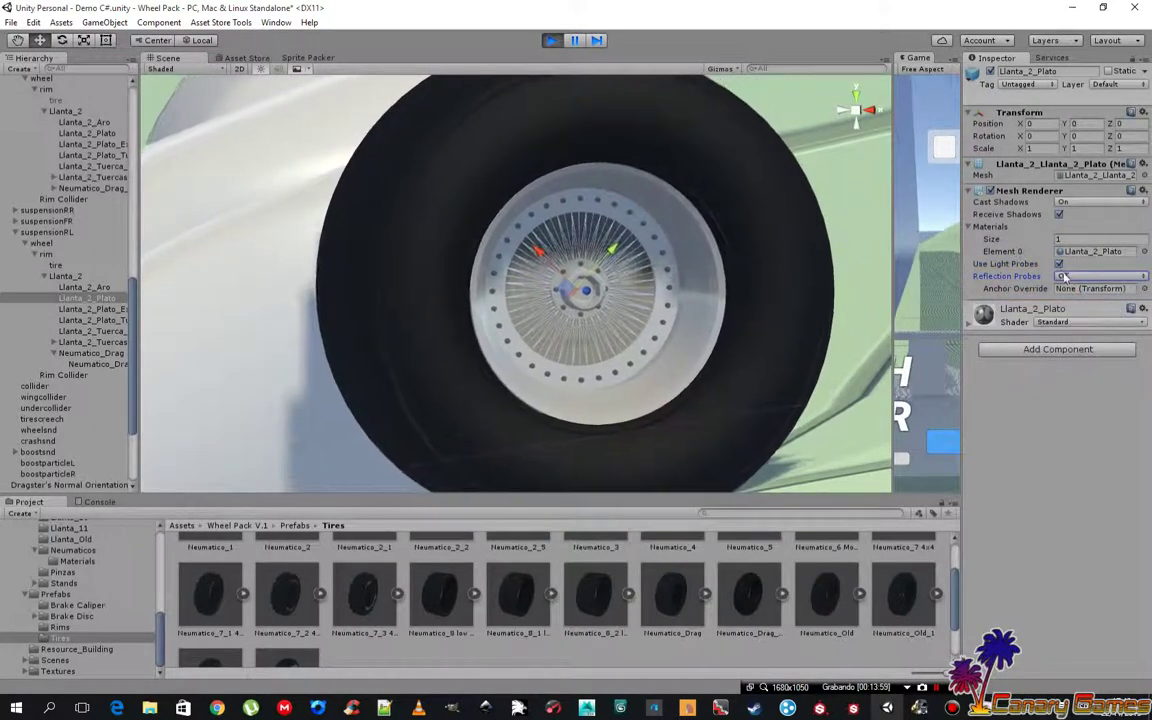
click(1066, 277)
click(1062, 310)
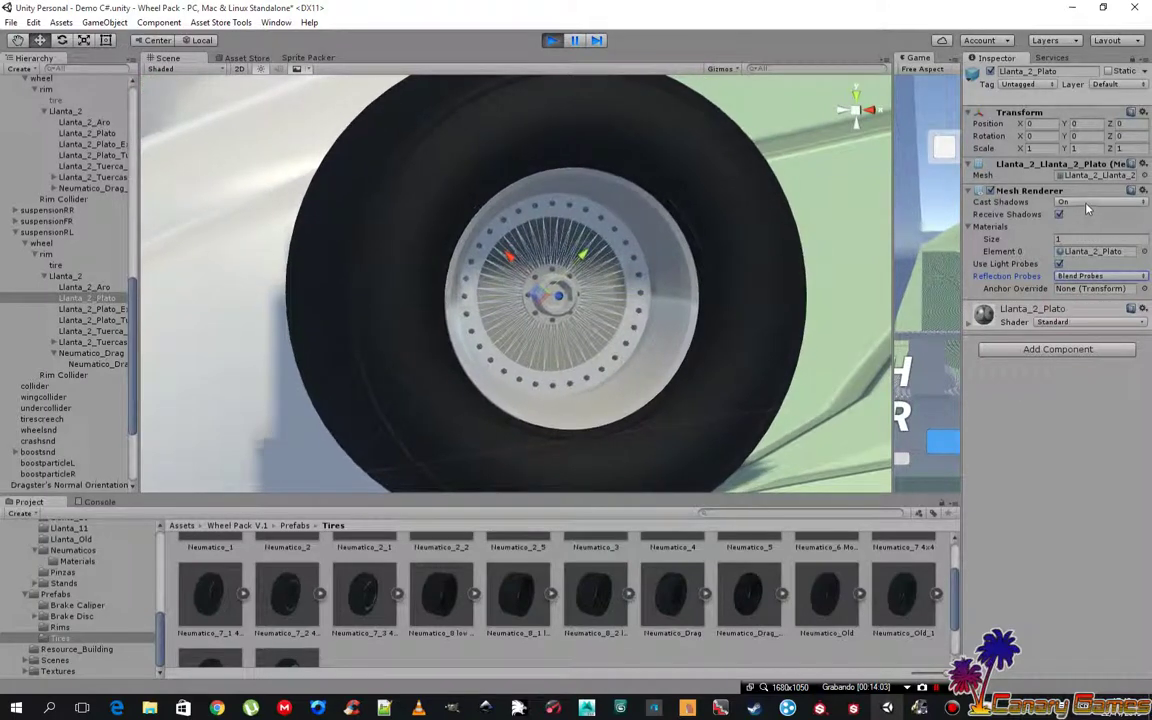
scroll(563, 302, down, 2)
scroll(563, 302, down, 2)
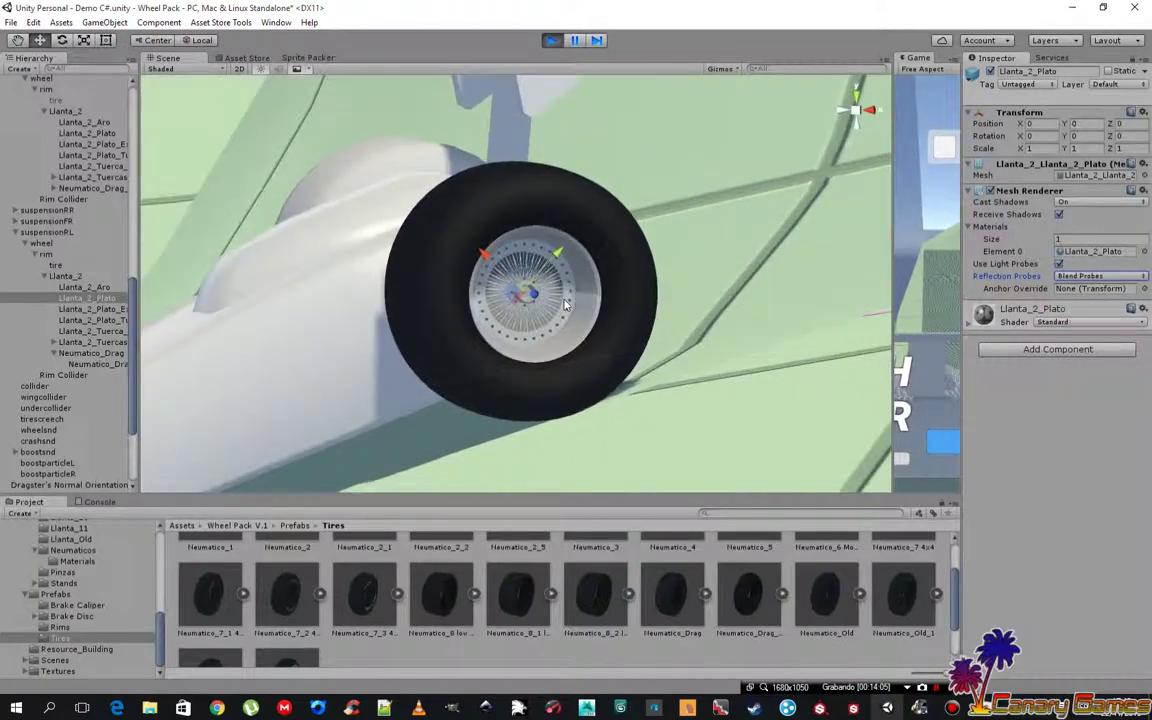
scroll(564, 303, down, 2)
scroll(565, 305, down, 2)
scroll(565, 305, down, 2)
click(728, 301)
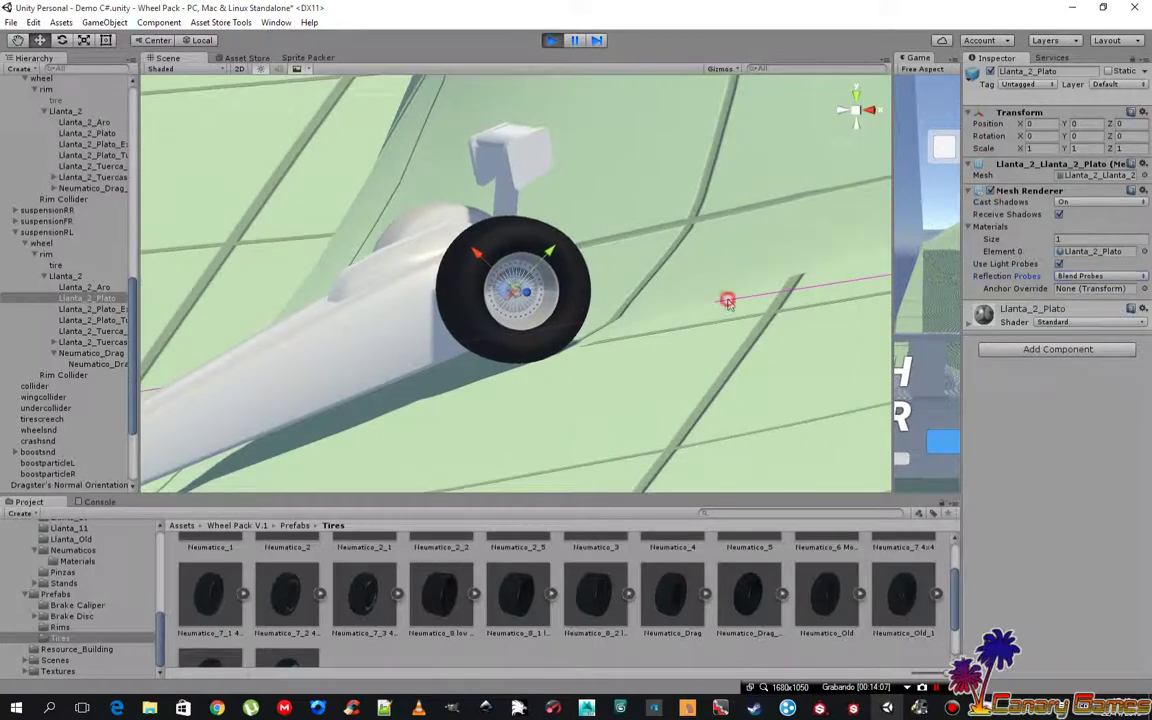